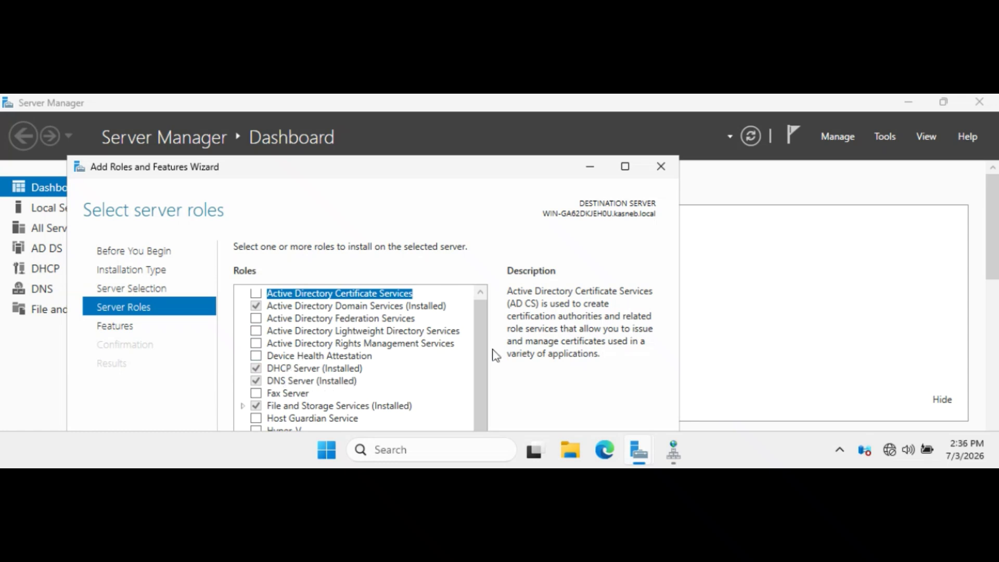
Check the DNS Server role in the server roles list, and close the Add Roles and Features Wizard
{"action": "left_click_drag", "start_coordinate": [479, 358], "coordinate": [479, 341]}
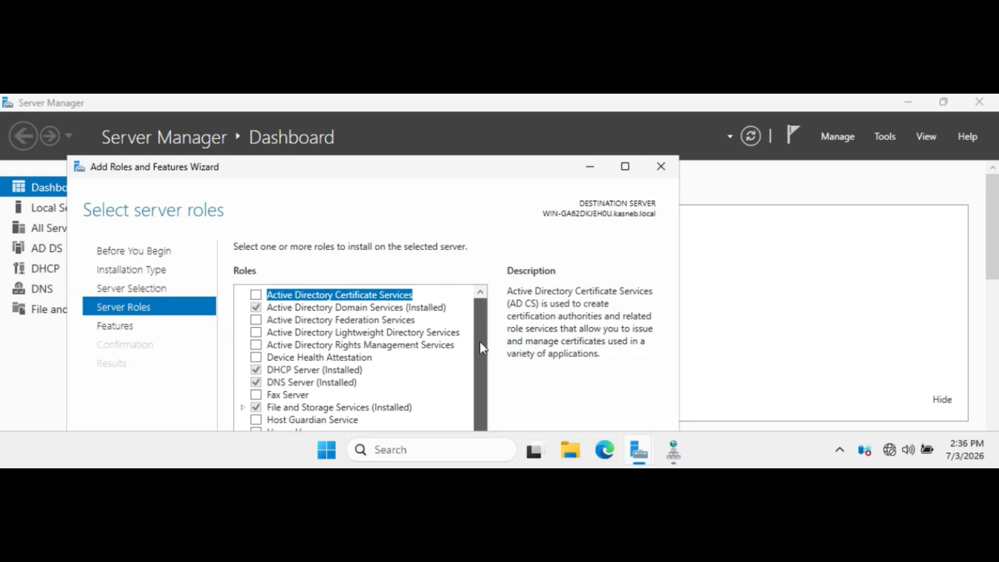
{"action": "left_click", "coordinate": [285, 384]}
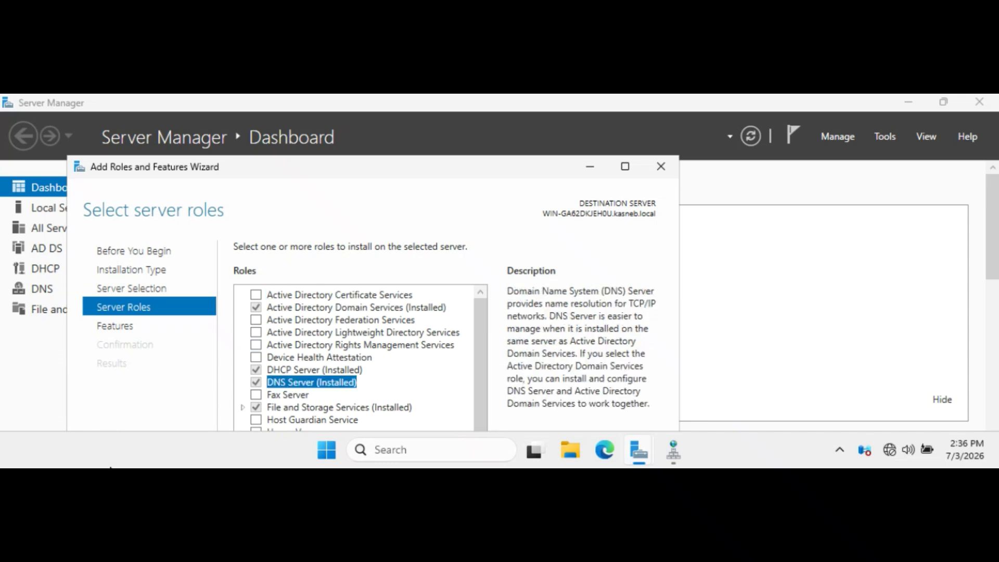
{"action": "left_click", "coordinate": [660, 167]}
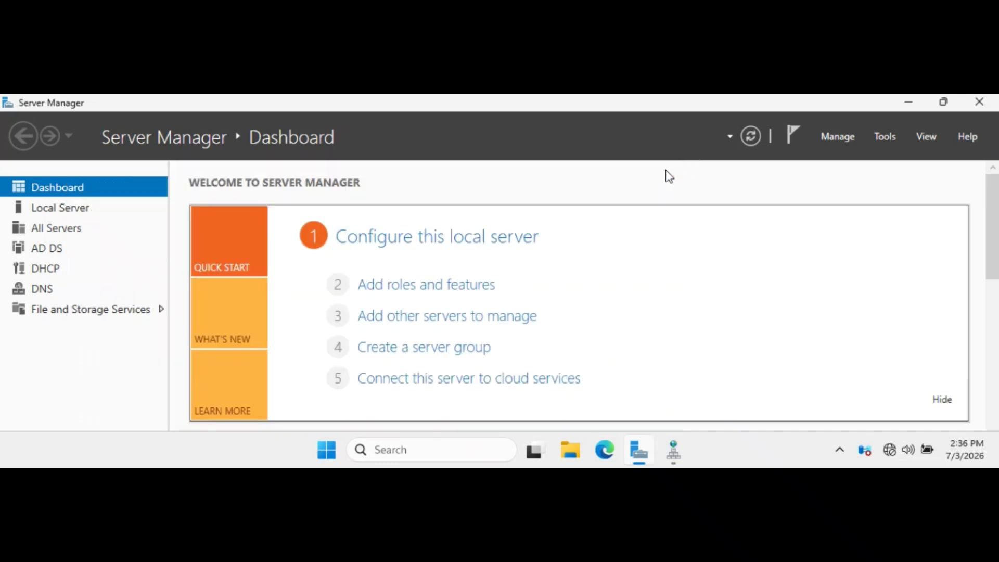
Open the DNS console from Server Manager, and close both windows
{"action": "left_click", "coordinate": [886, 138]}
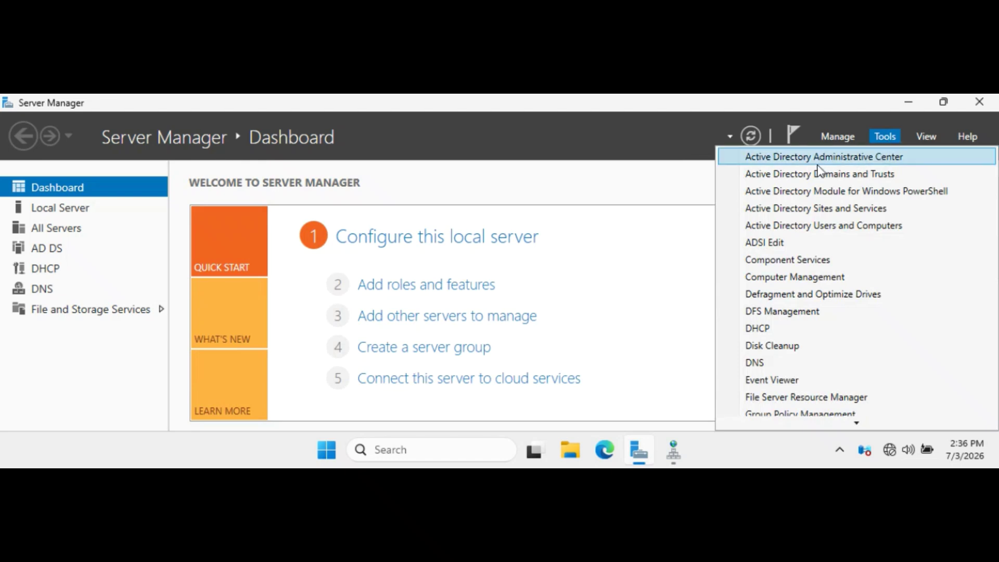
{"action": "left_click", "coordinate": [761, 363]}
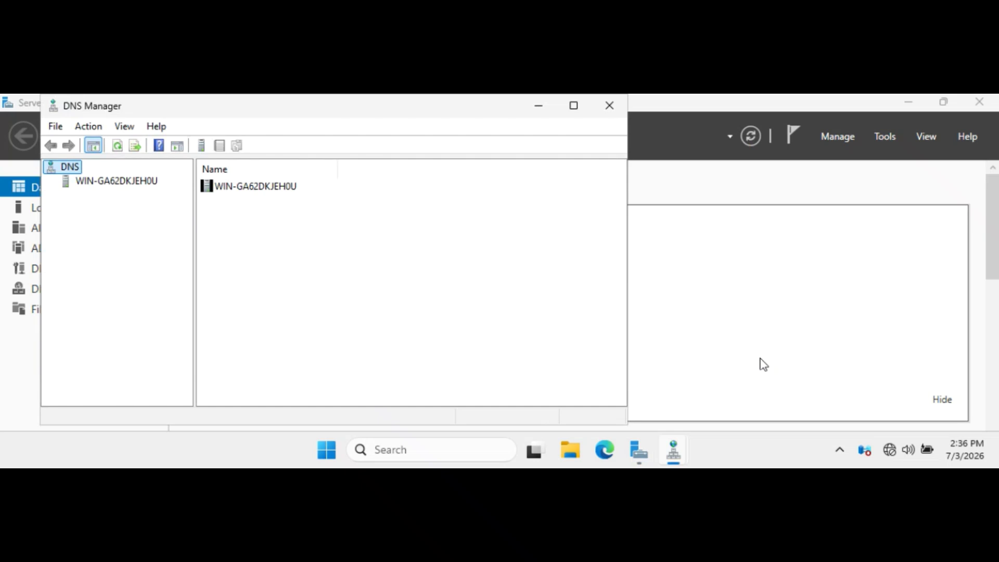
{"action": "left_click", "coordinate": [609, 105]}
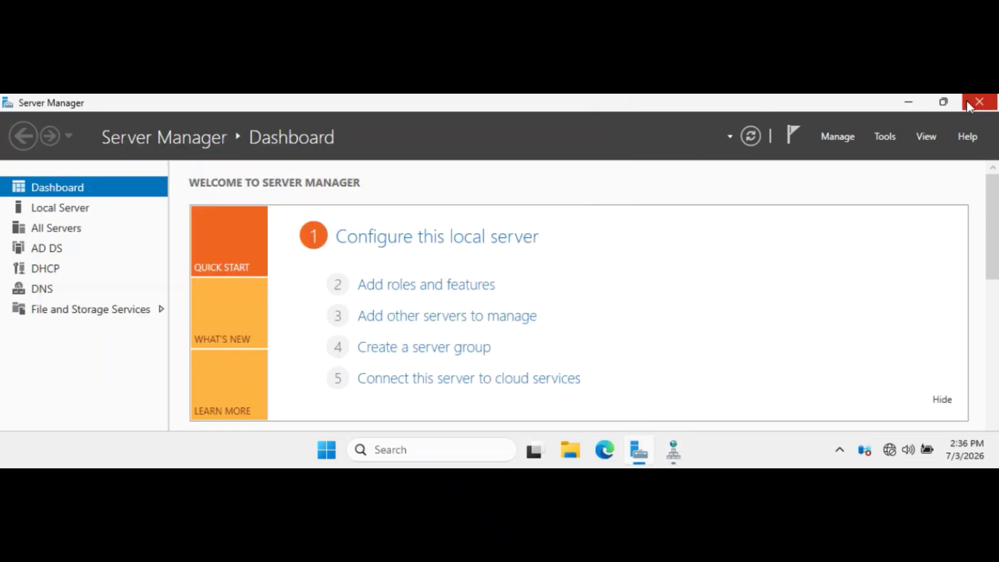
{"action": "left_click", "coordinate": [968, 104]}
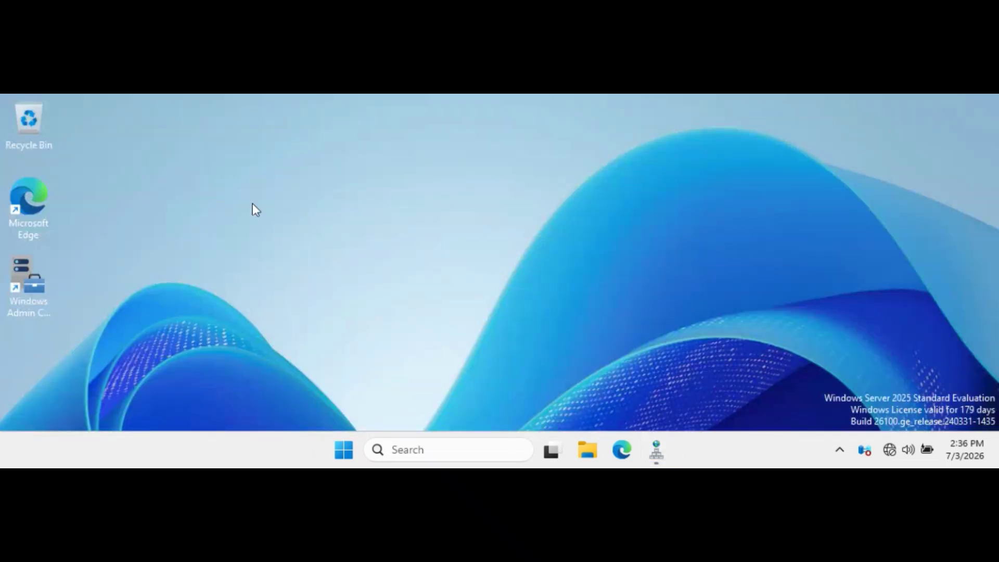
Search Windows for "dns" and try to run the DNS console as administrator
{"action": "left_click", "coordinate": [433, 455]}
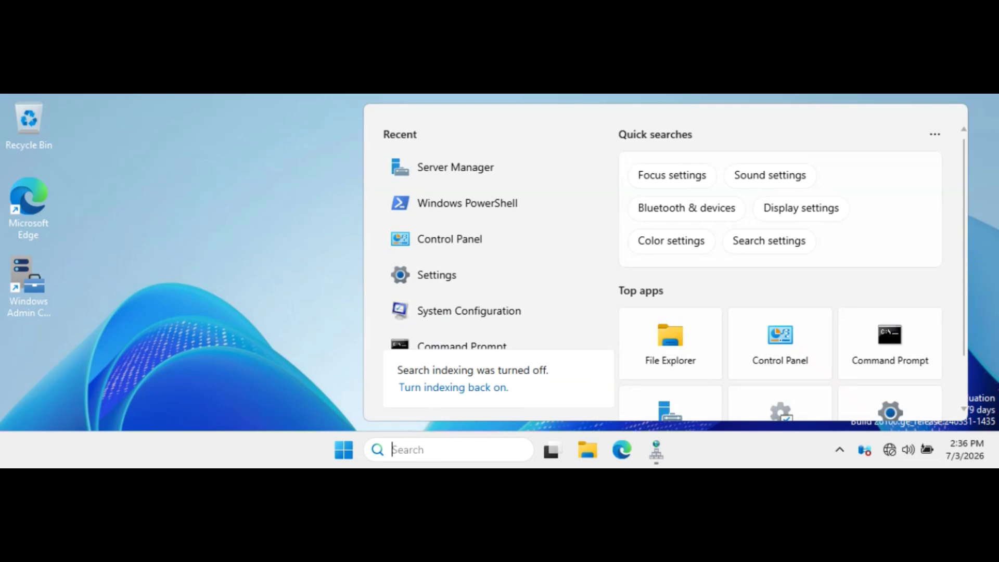
{"action": "type", "text": "dns"}
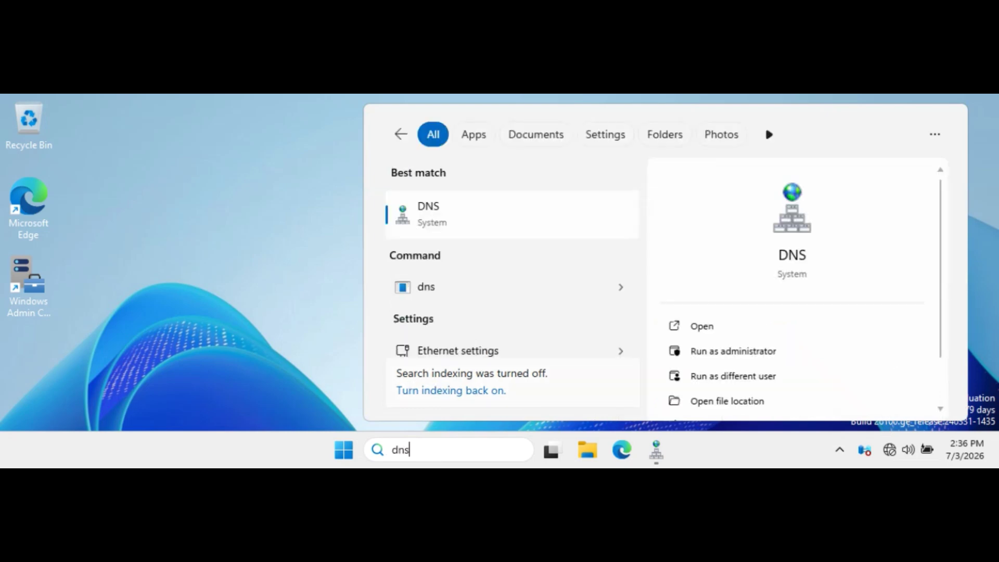
{"action": "right_click", "coordinate": [443, 231]}
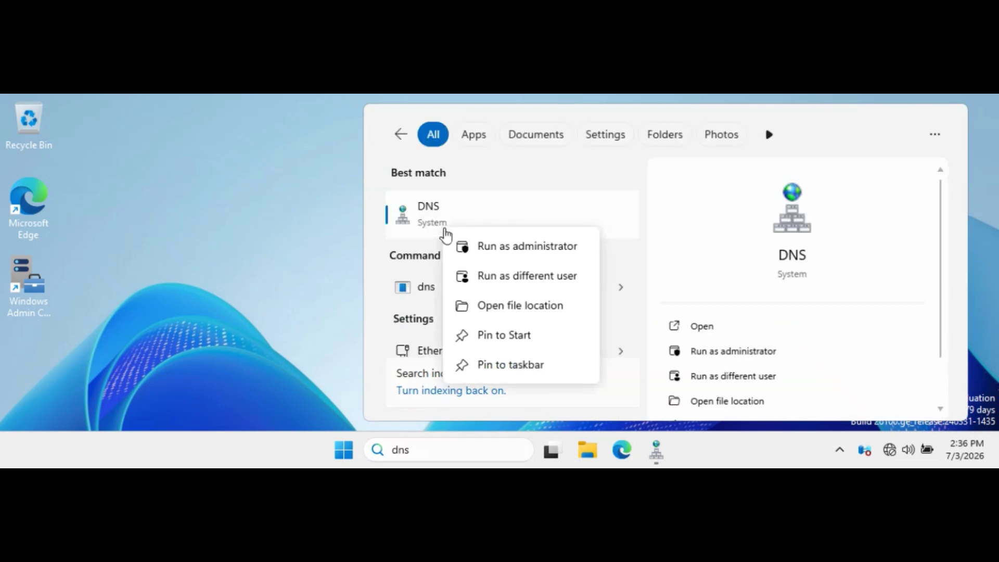
{"action": "left_click", "coordinate": [489, 246]}
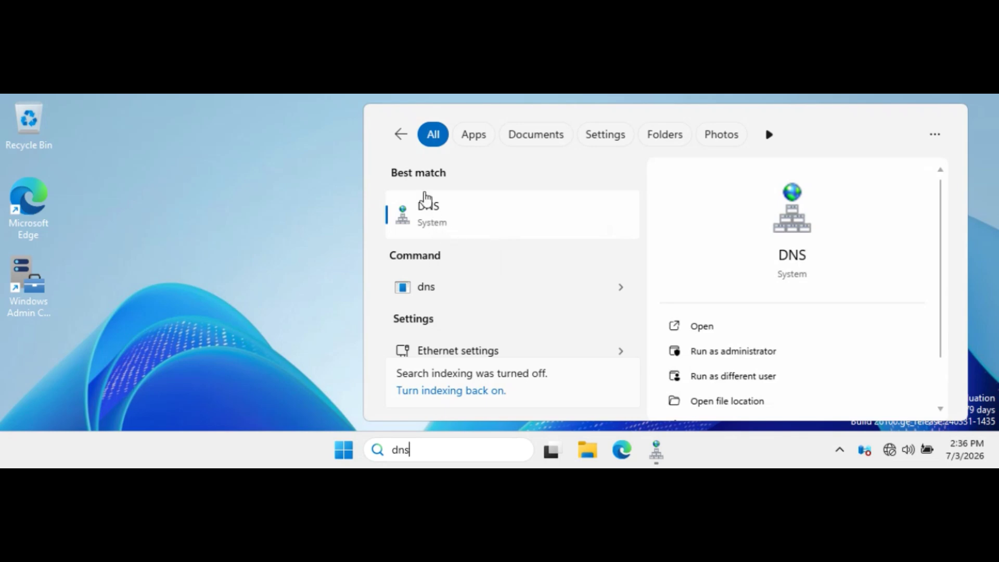
{"action": "right_click", "coordinate": [442, 225]}
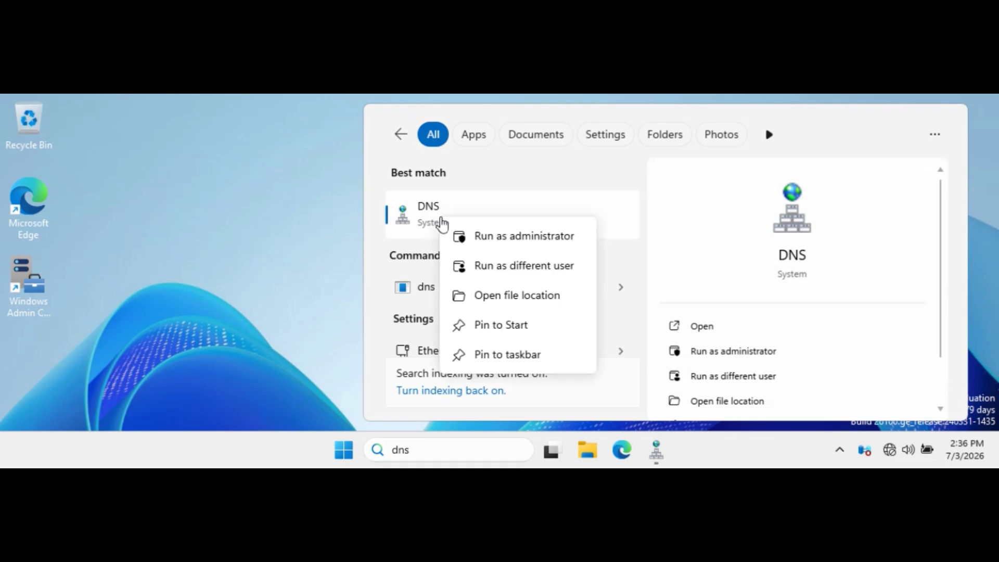
{"action": "left_click", "coordinate": [493, 245]}
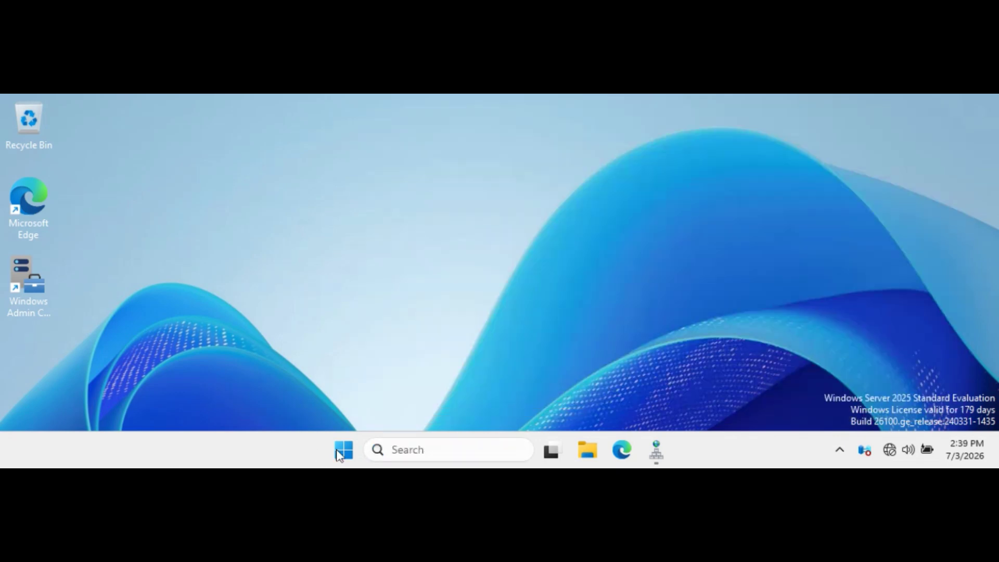
Find the DNS console through a Windows search for "dns" and run it as administrator
{"action": "left_click", "coordinate": [404, 450]}
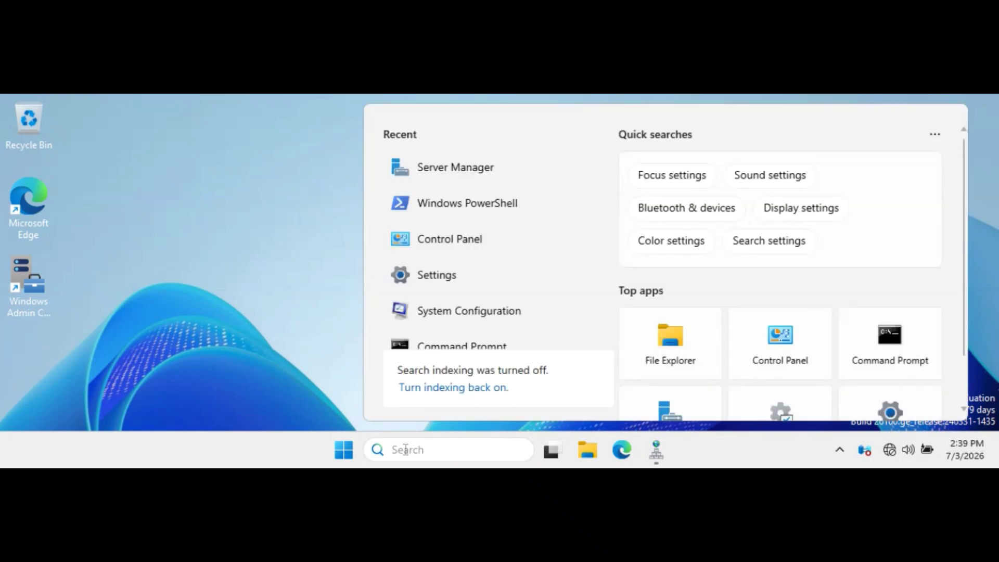
{"action": "type", "text": "dns"}
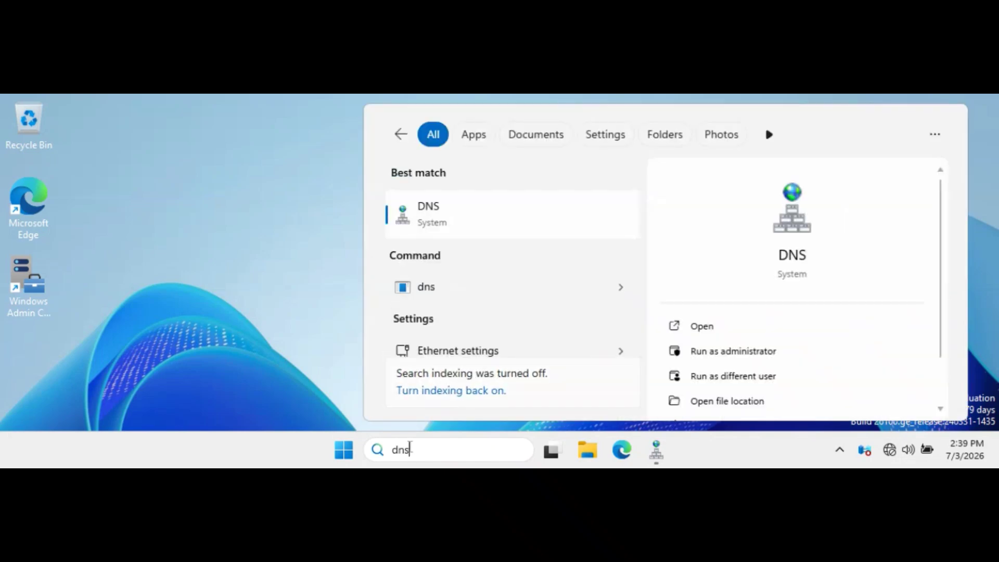
{"action": "right_click", "coordinate": [473, 229]}
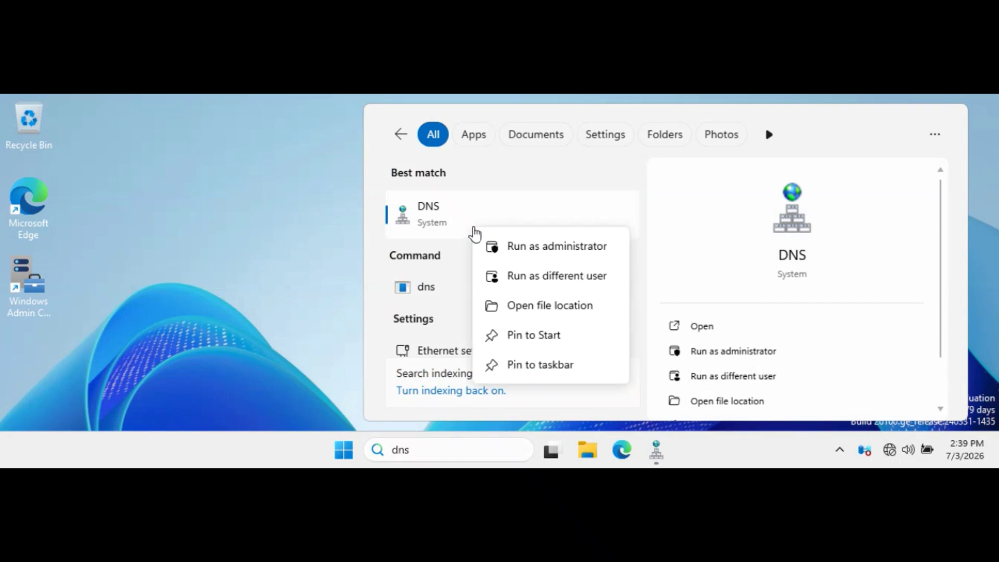
{"action": "left_click", "coordinate": [556, 248]}
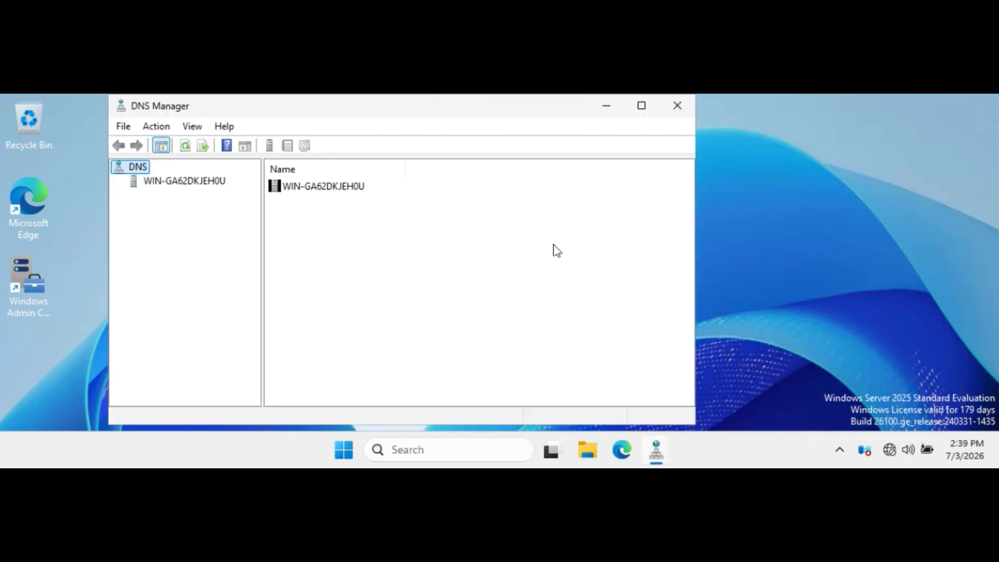
Expand the DNS server and its Forward Lookup Zones, and look over the zone folders and the options available for _msdcs.kasneb.local
{"action": "left_click", "coordinate": [182, 183]}
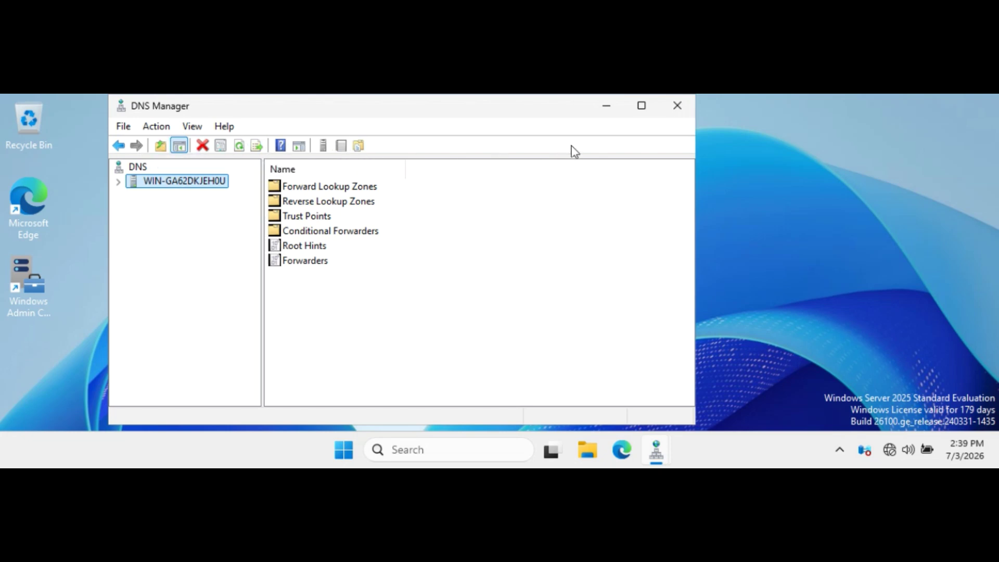
{"action": "left_click", "coordinate": [314, 188]}
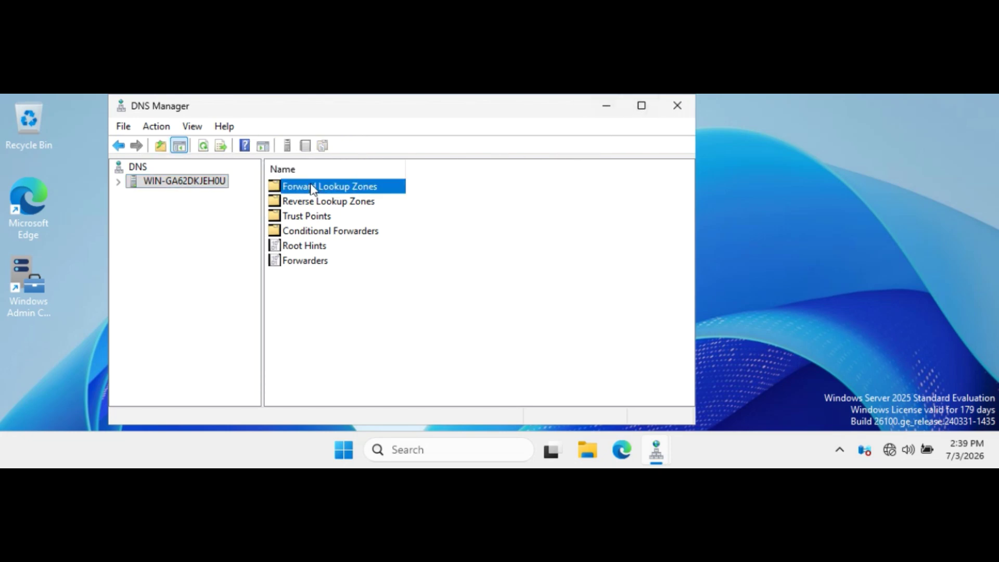
{"action": "double_click", "coordinate": [314, 189]}
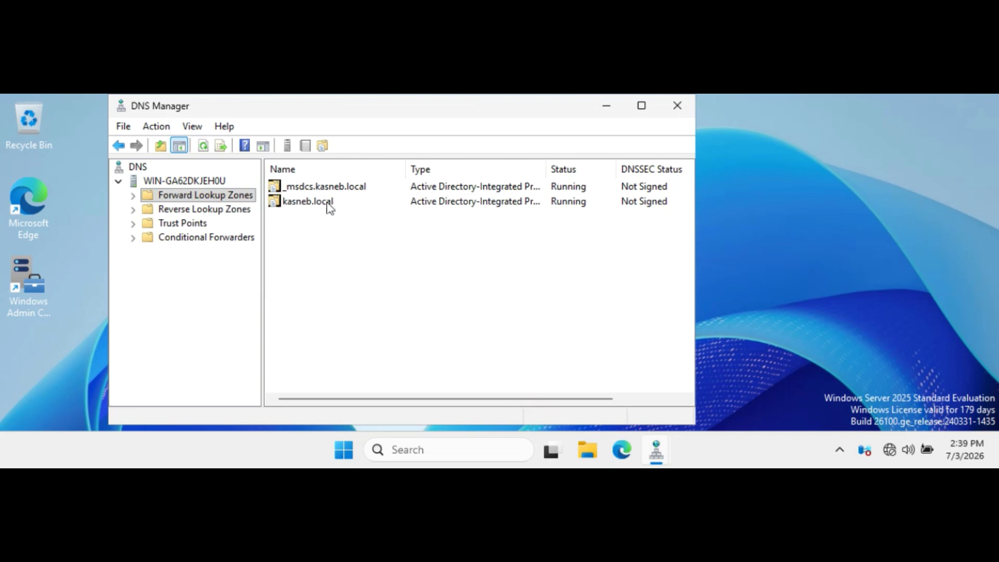
{"action": "left_click", "coordinate": [204, 211]}
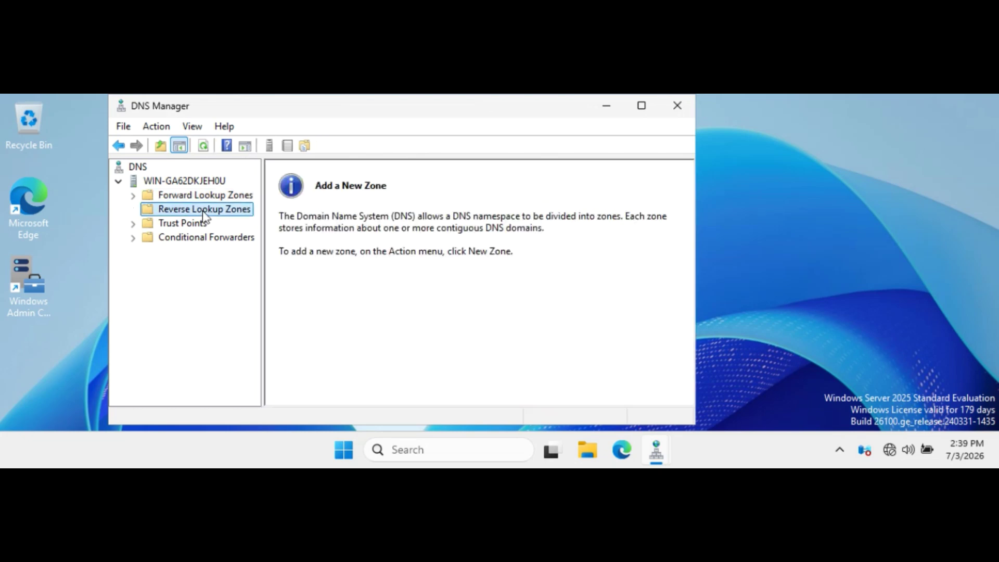
{"action": "left_click", "coordinate": [199, 225]}
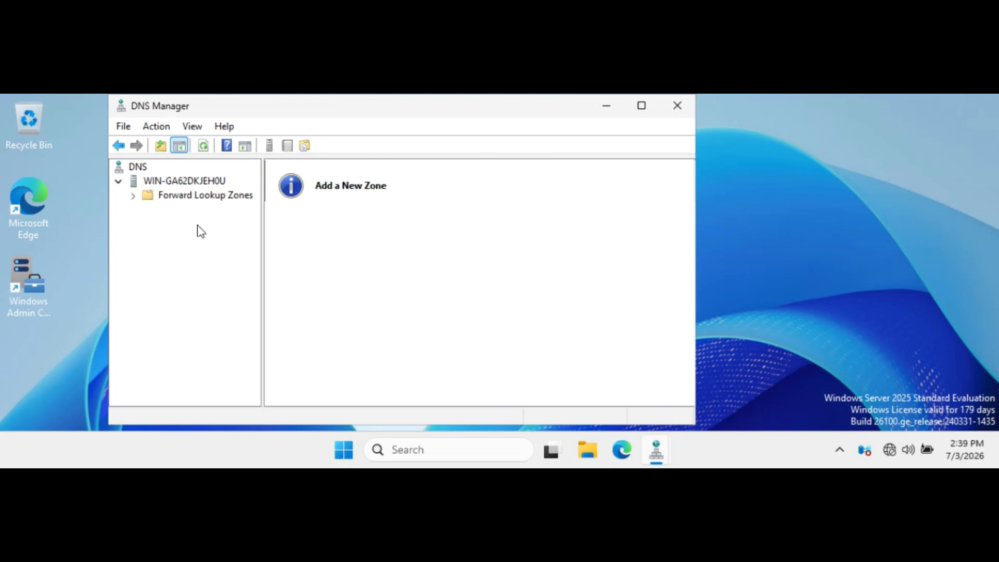
{"action": "double_click", "coordinate": [206, 196]}
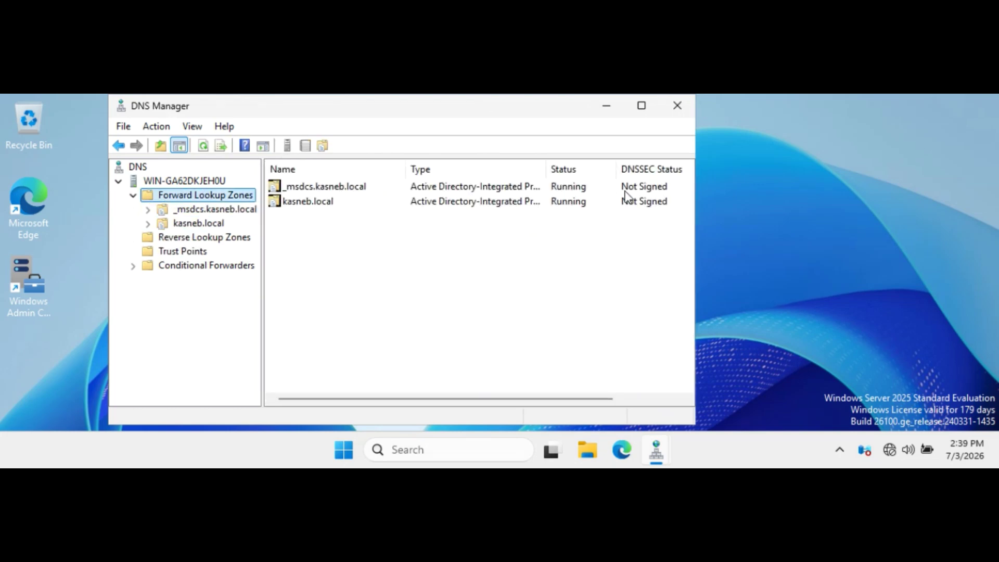
{"action": "right_click", "coordinate": [339, 189]}
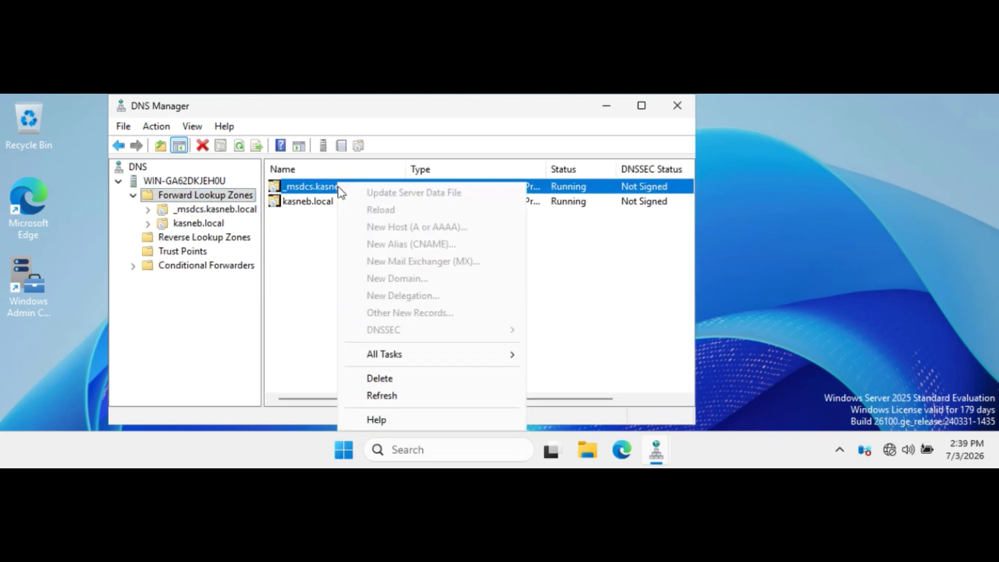
{"action": "left_click", "coordinate": [203, 223]}
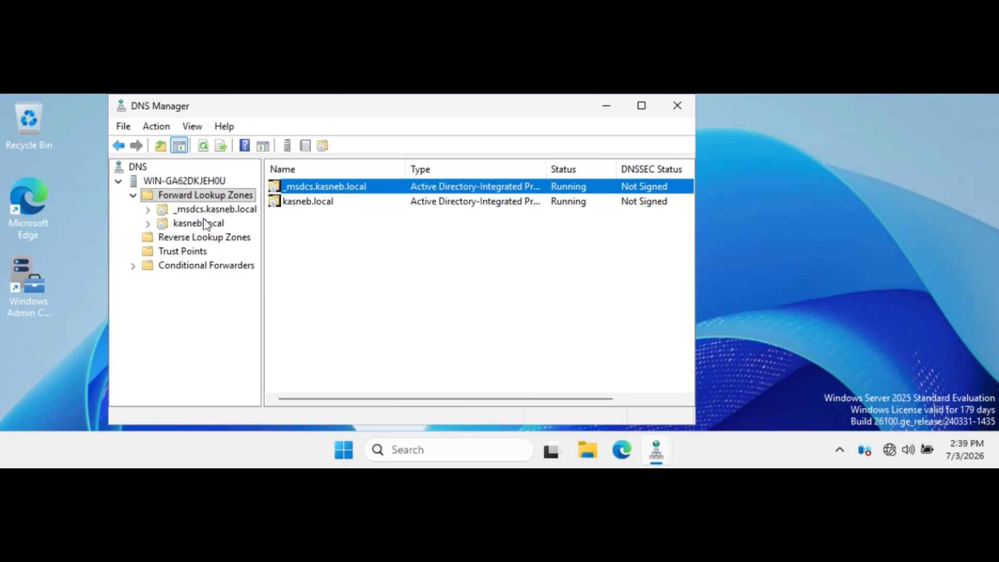
Examine the contents of _msdcs.kasneb.local, kasneb.local, Reverse Lookup Zones, Trust Points and Conditional Forwarders
{"action": "left_click", "coordinate": [212, 213]}
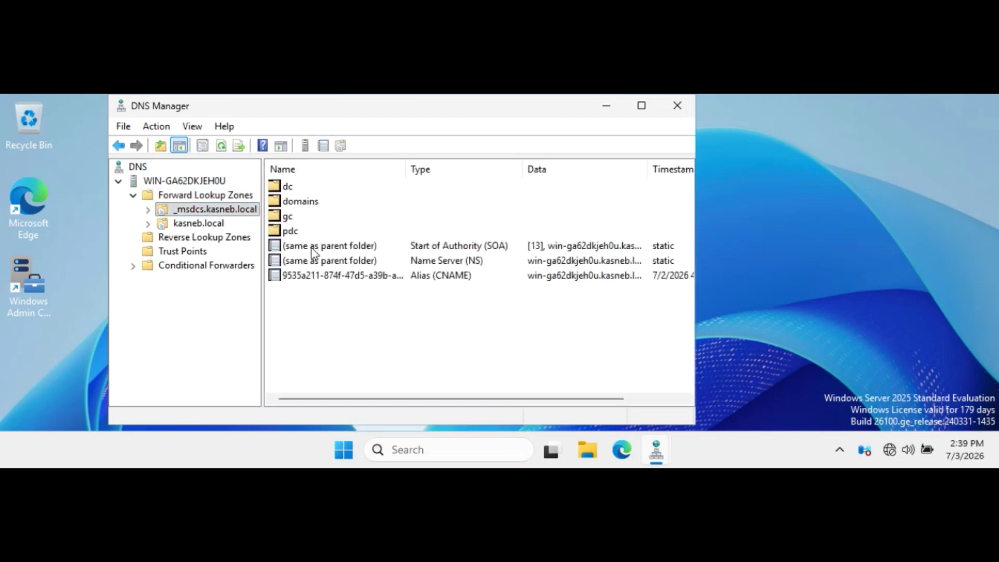
{"action": "left_click", "coordinate": [198, 223]}
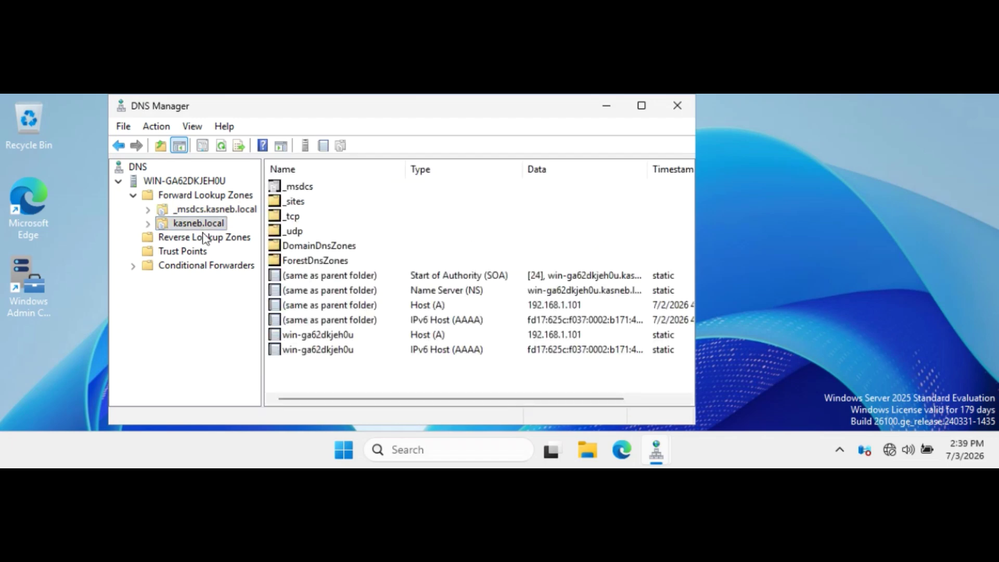
{"action": "left_click", "coordinate": [207, 238]}
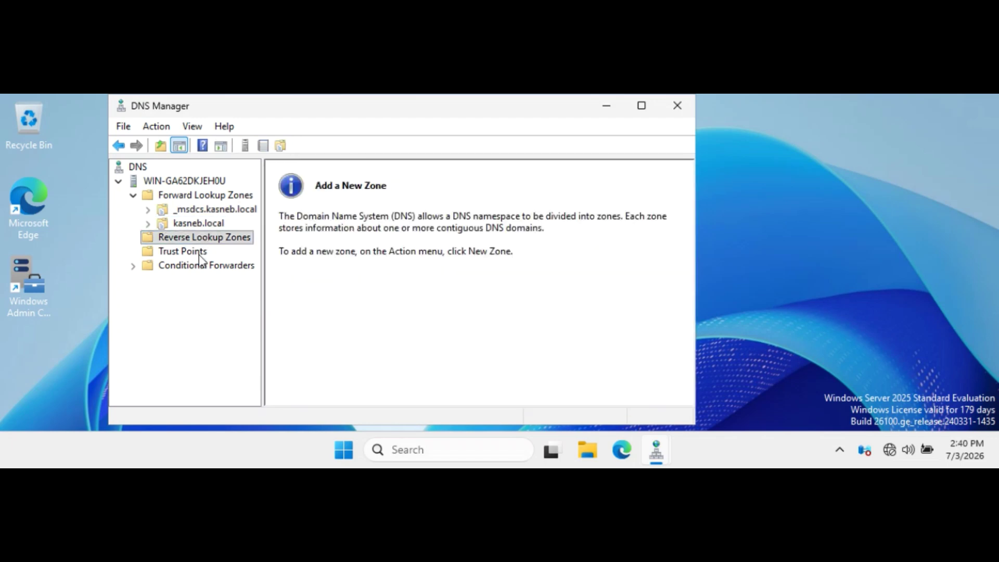
{"action": "left_click", "coordinate": [203, 253]}
{"action": "left_click", "coordinate": [206, 267]}
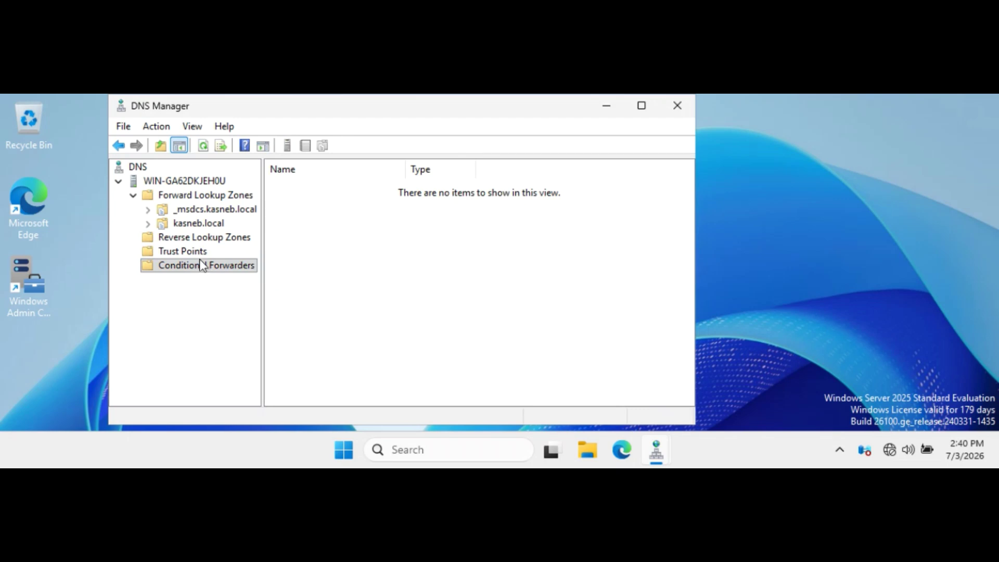
Try to connect the DNS root node to the DNS server running on this computer
{"action": "left_click", "coordinate": [137, 168]}
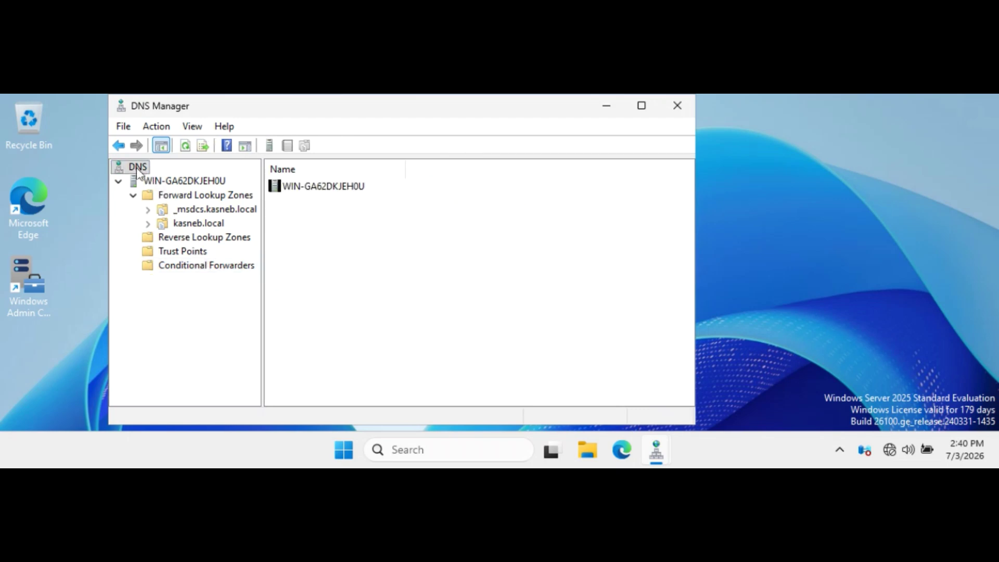
{"action": "right_click", "coordinate": [138, 171]}
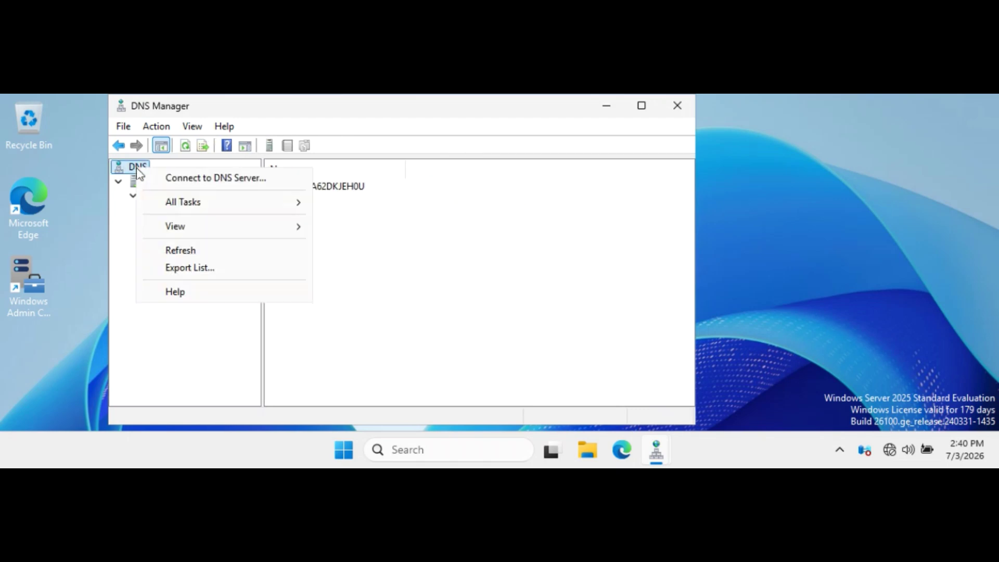
{"action": "left_click", "coordinate": [176, 177]}
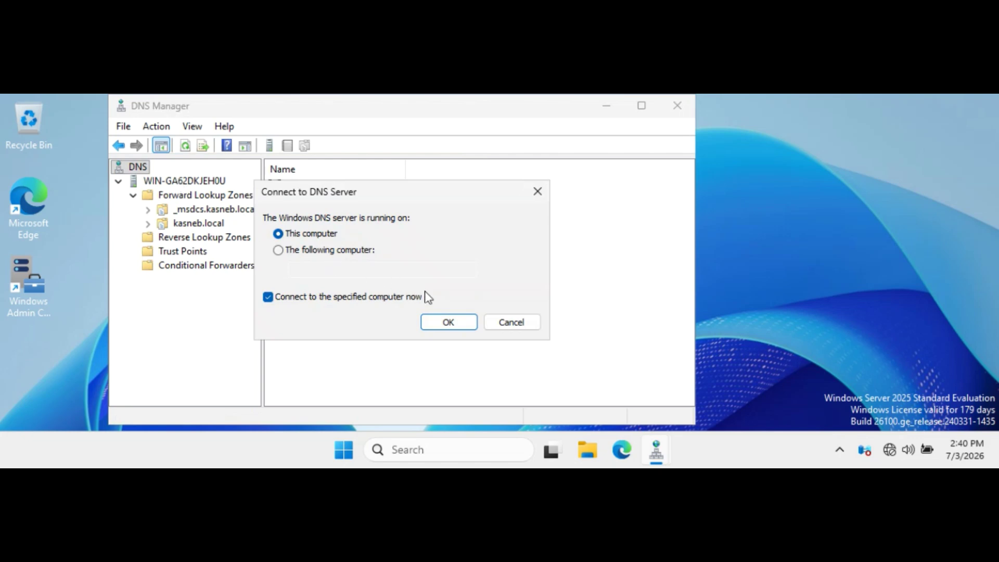
{"action": "left_click", "coordinate": [447, 322]}
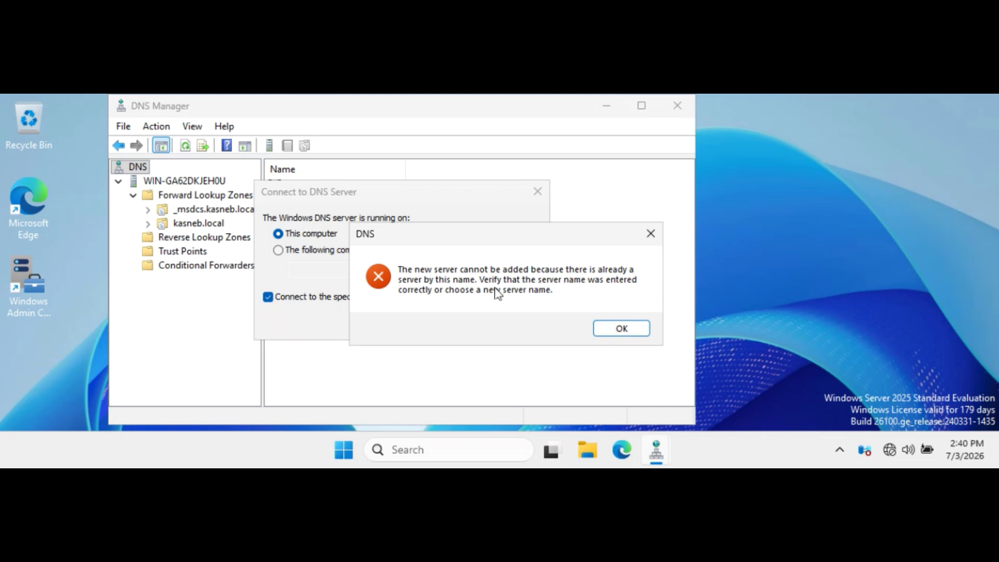
{"action": "left_click", "coordinate": [650, 234]}
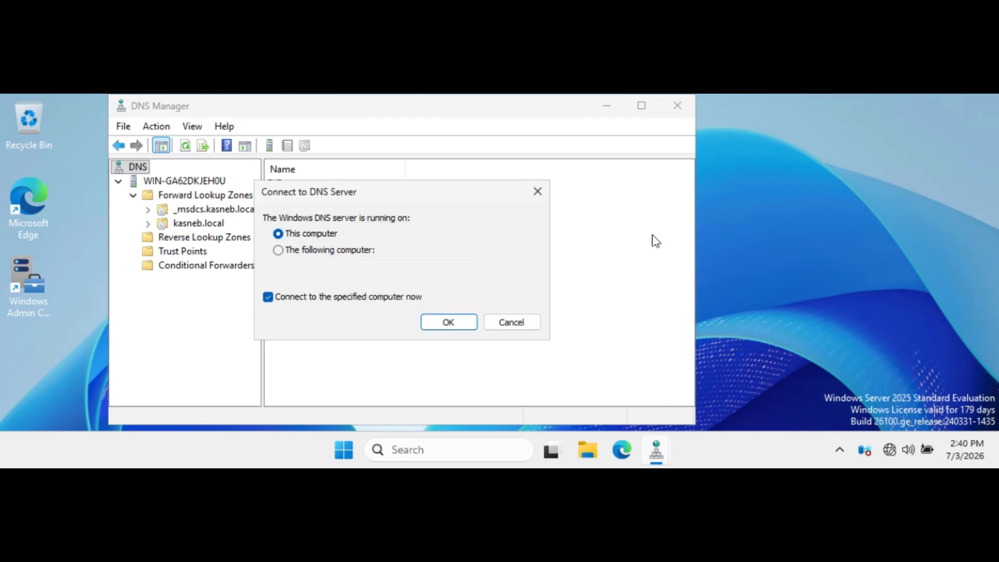
View the option to connect to another computer's DNS server, dismiss the connection dialog, and look over the local server's contents
{"action": "left_click", "coordinate": [278, 250]}
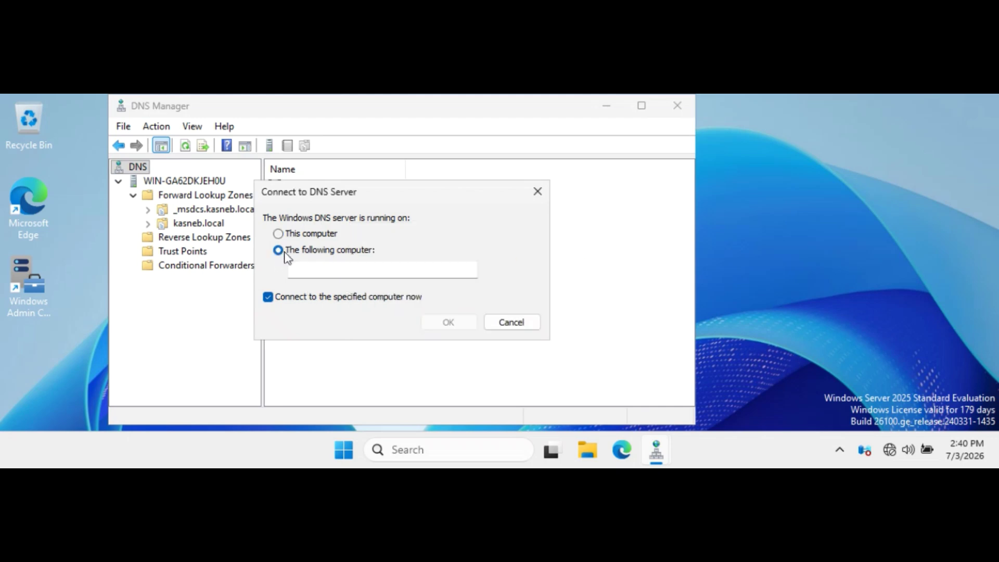
{"action": "left_click", "coordinate": [537, 192]}
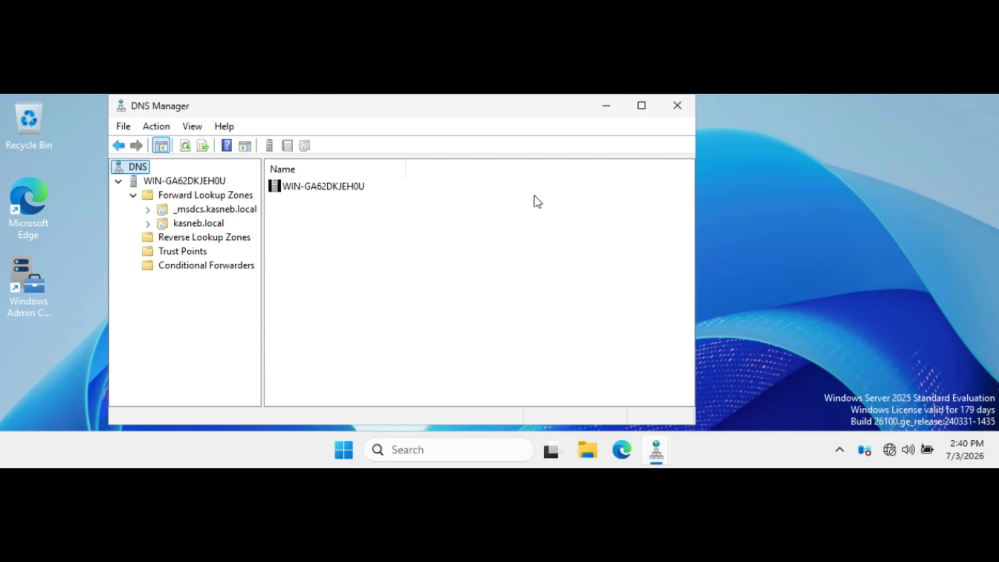
{"action": "left_click", "coordinate": [301, 188]}
{"action": "double_click", "coordinate": [301, 189]}
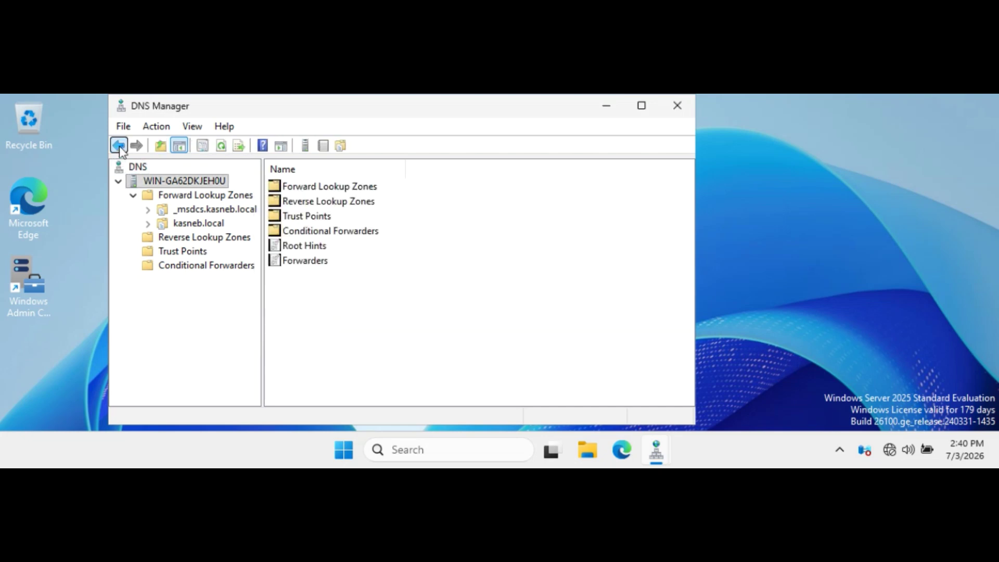
{"action": "left_click", "coordinate": [120, 145]}
Open the DNS server's properties and examine its Debug Logging, Forwarders, Advanced, Monitoring and Root Hints settings
{"action": "right_click", "coordinate": [281, 187]}
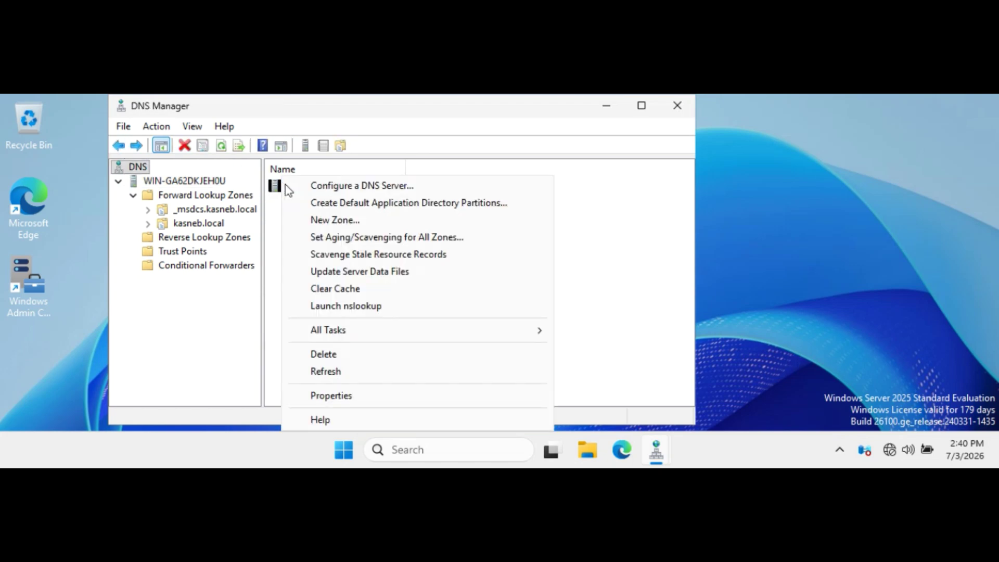
{"action": "left_click", "coordinate": [347, 394]}
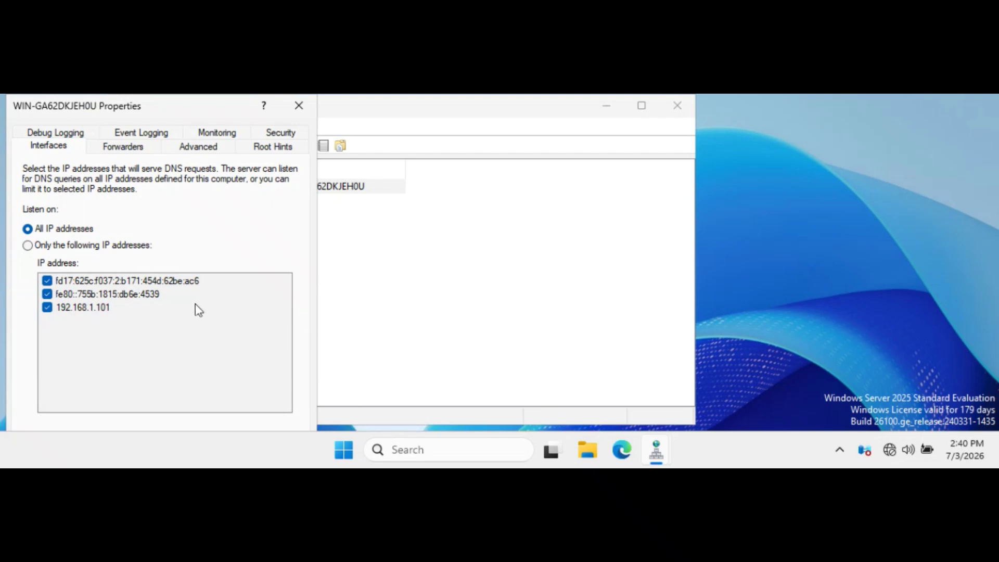
{"action": "left_click", "coordinate": [57, 133]}
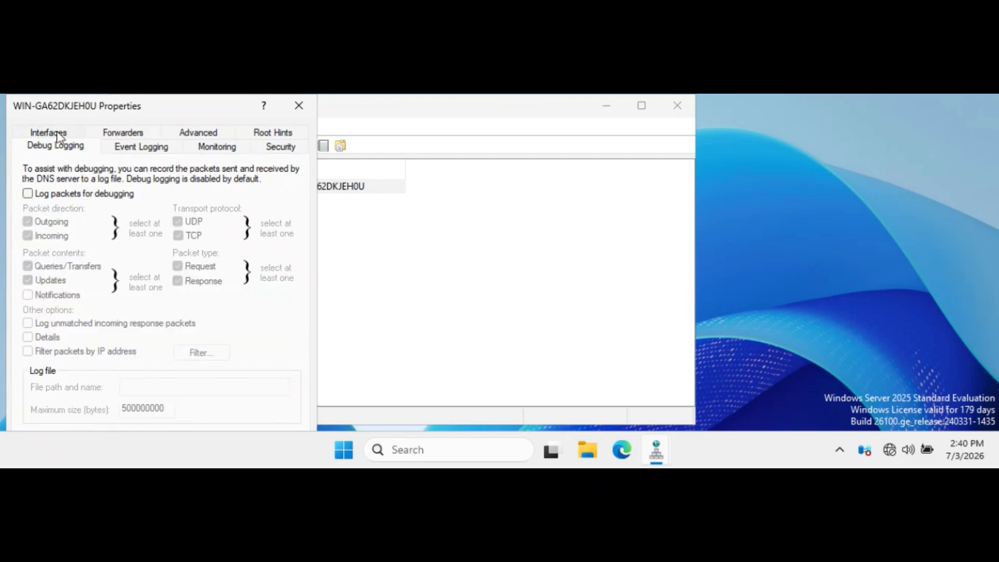
{"action": "left_click", "coordinate": [101, 131]}
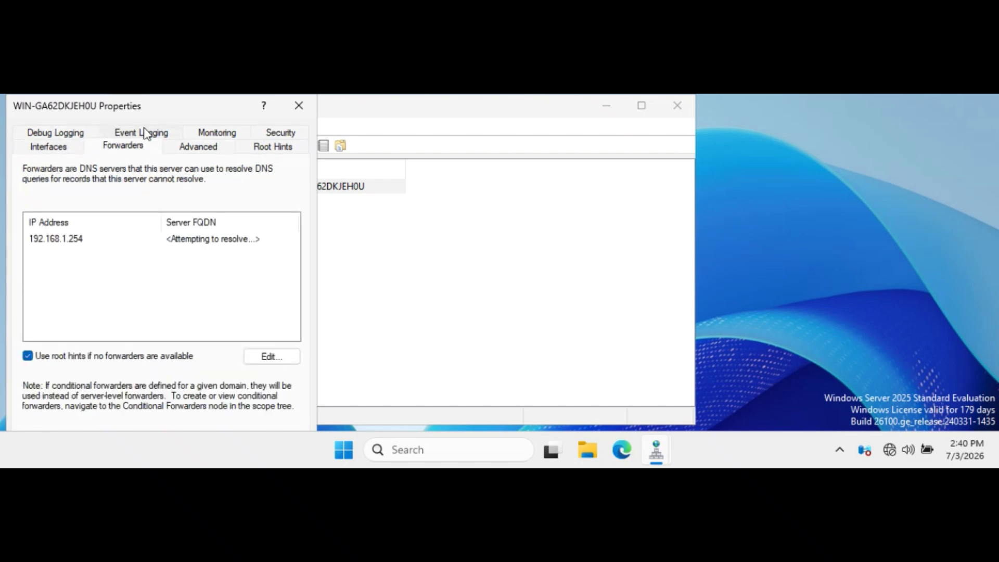
{"action": "left_click", "coordinate": [183, 151]}
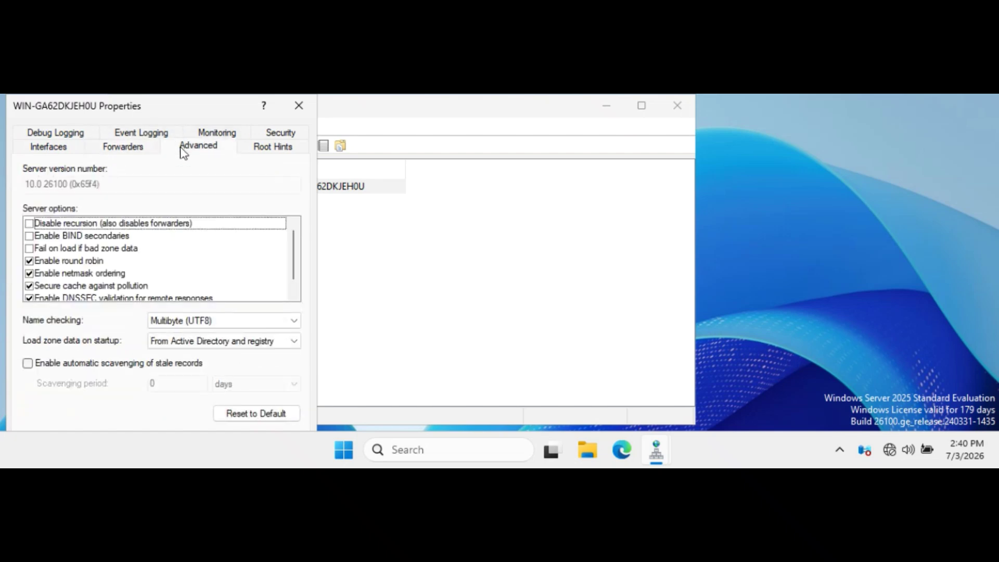
{"action": "left_click", "coordinate": [218, 137]}
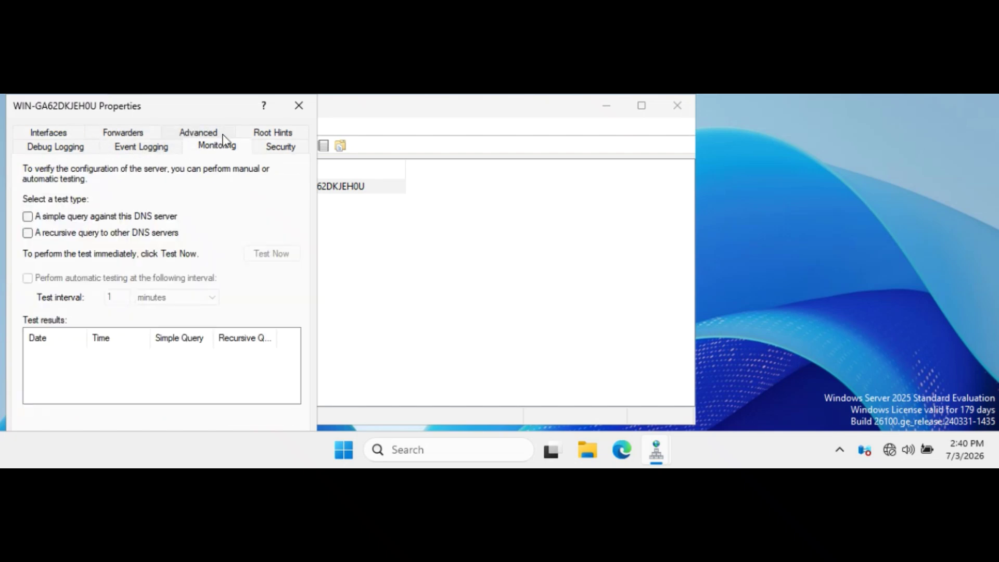
{"action": "left_click", "coordinate": [270, 138]}
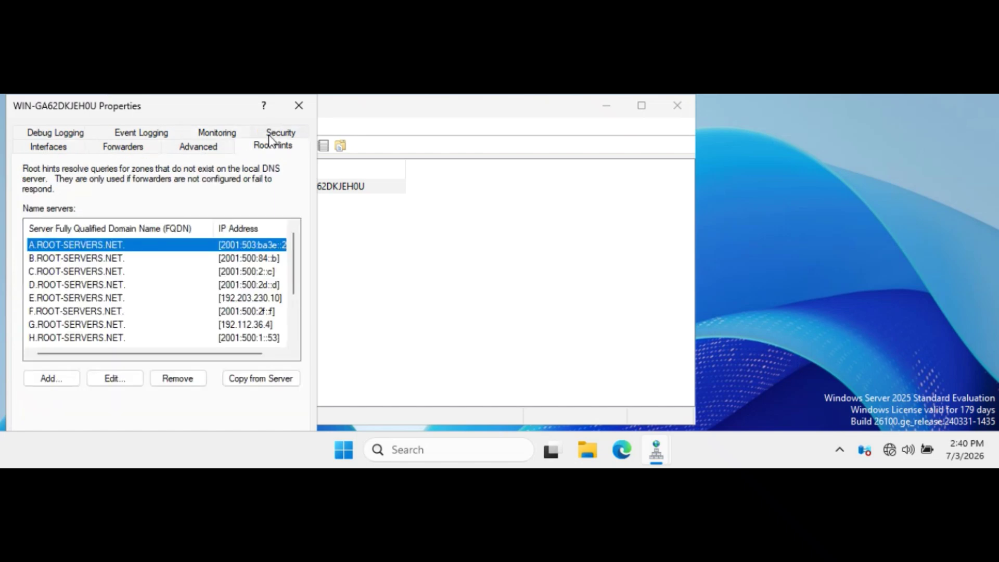
{"action": "left_click", "coordinate": [203, 143]}
{"action": "left_click", "coordinate": [149, 151]}
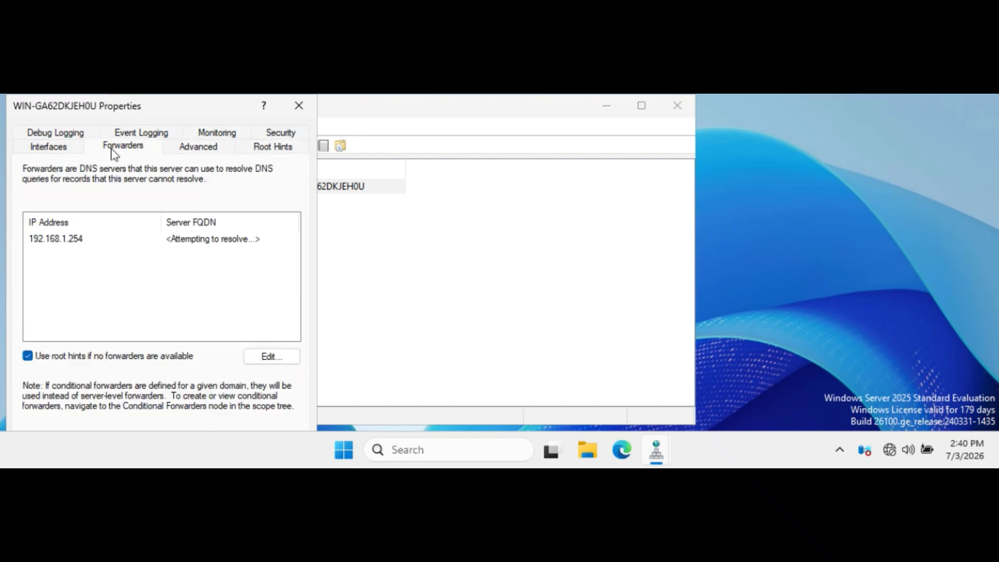
In the server's interface settings, try listening on only the following IP addresses and switch back to all IP addresses
{"action": "left_click", "coordinate": [68, 153]}
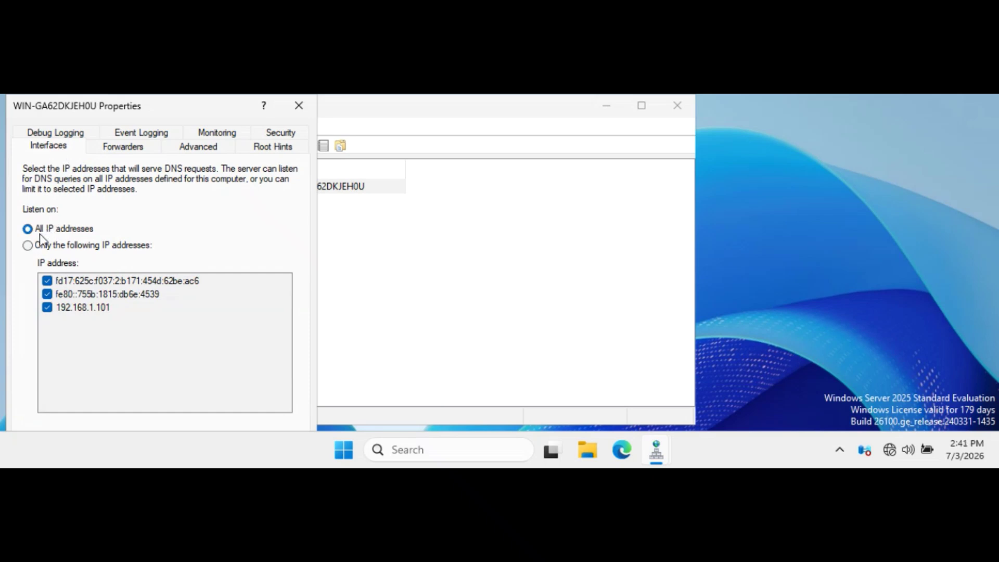
{"action": "left_click", "coordinate": [27, 245]}
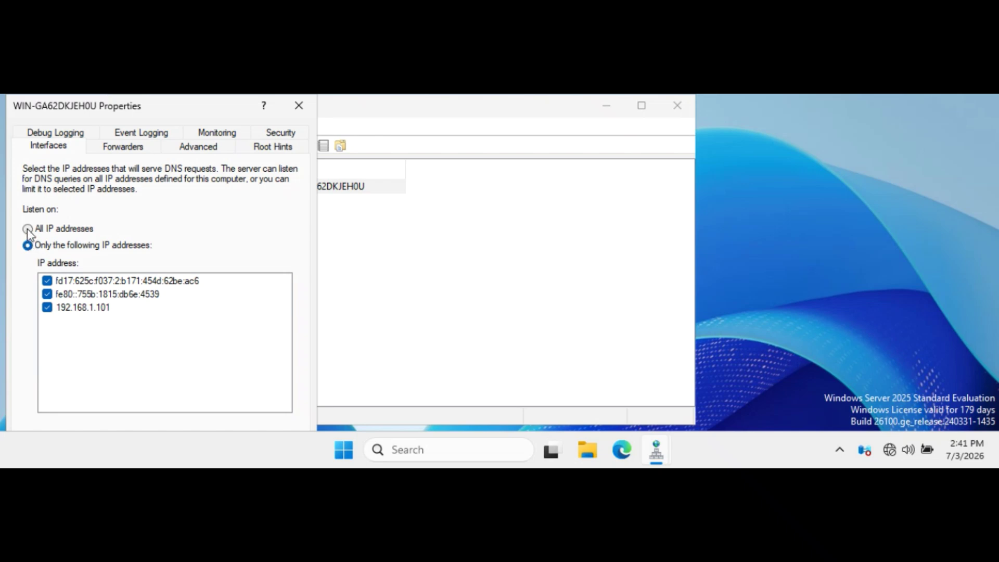
{"action": "left_click", "coordinate": [28, 230]}
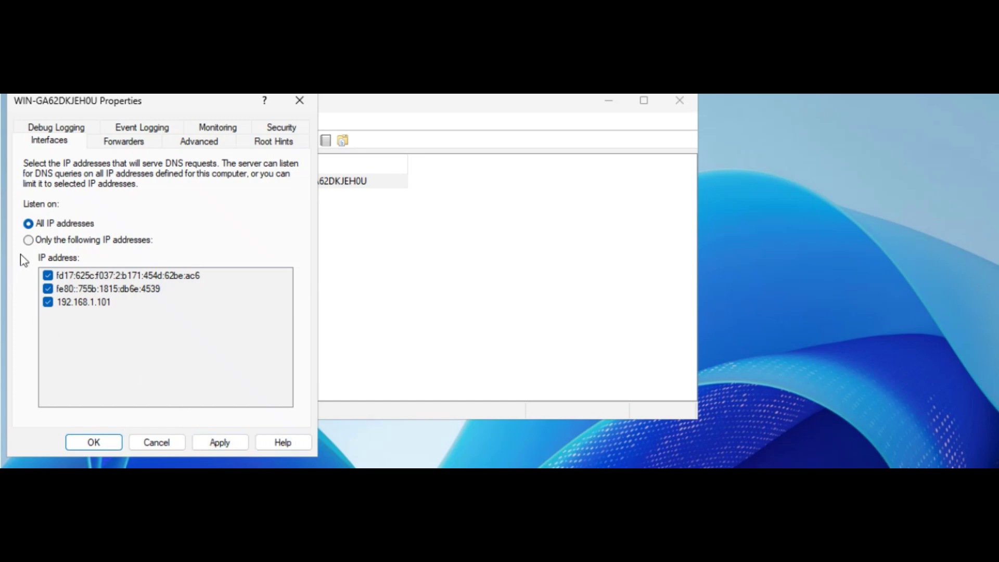
{"action": "left_click", "coordinate": [29, 241]}
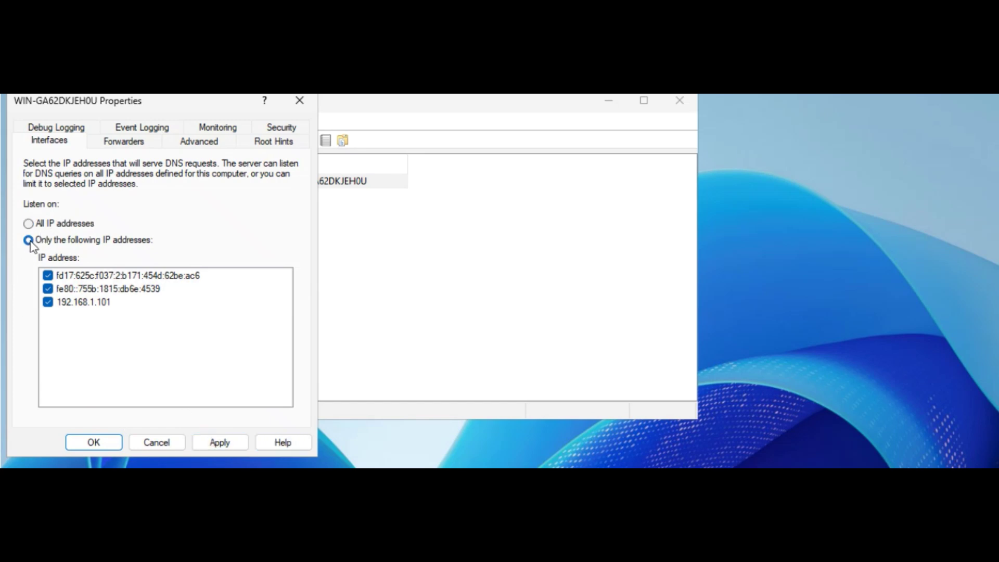
{"action": "left_click", "coordinate": [28, 224]}
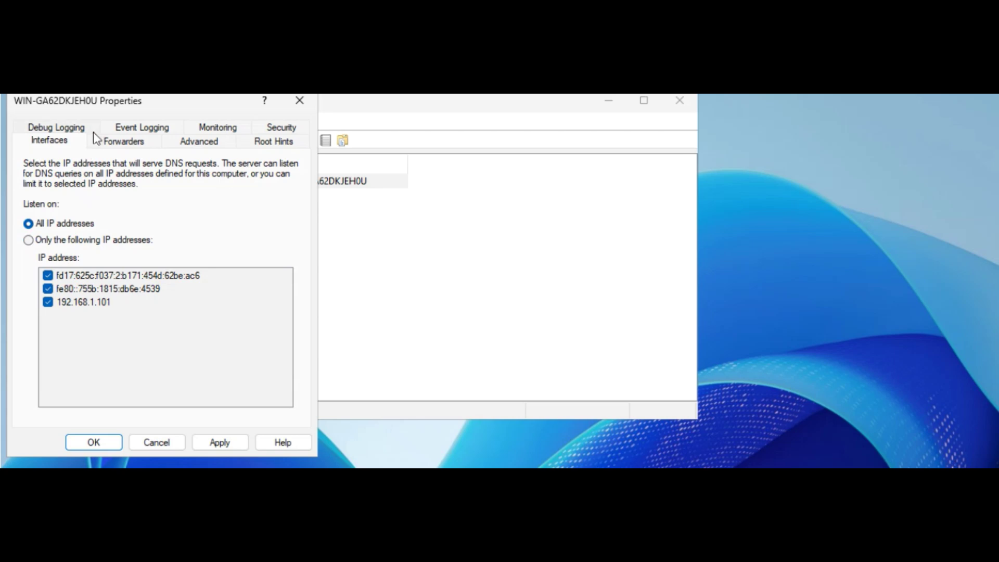
Inspect the server's forwarders and the editable list of forwarding server IP addresses, and close the list without adding an entry
{"action": "left_click", "coordinate": [130, 147]}
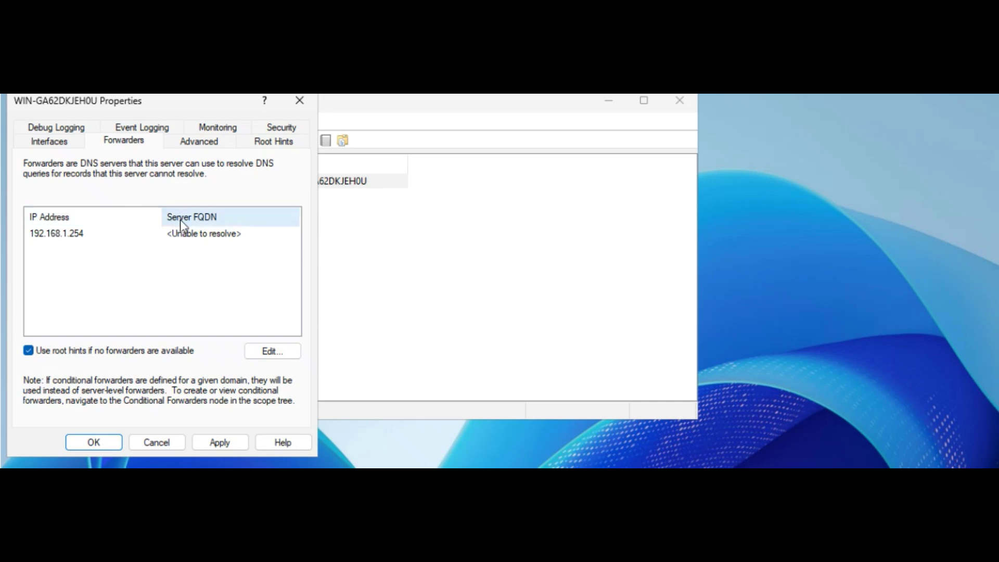
{"action": "left_click", "coordinate": [272, 351]}
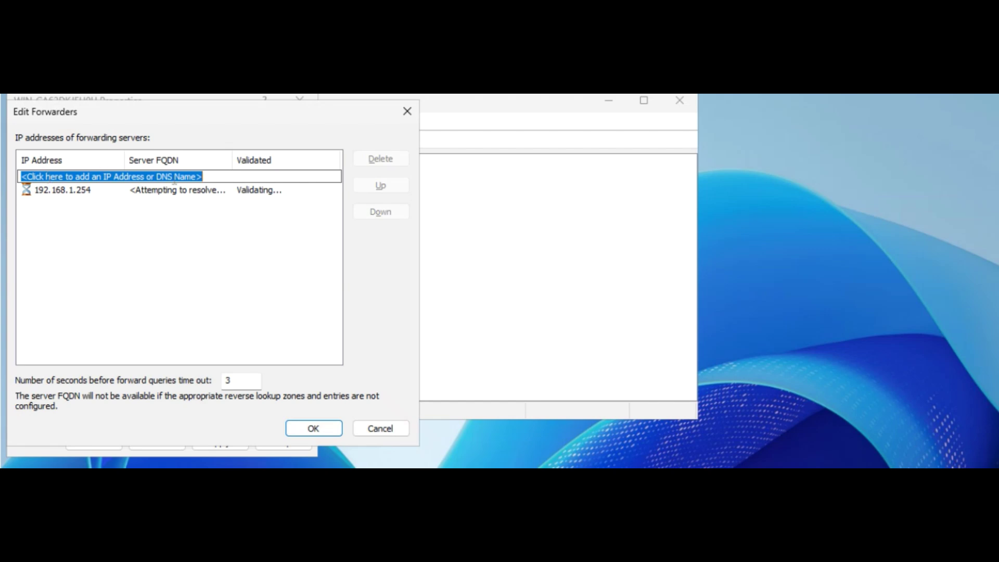
{"action": "left_click", "coordinate": [209, 177]}
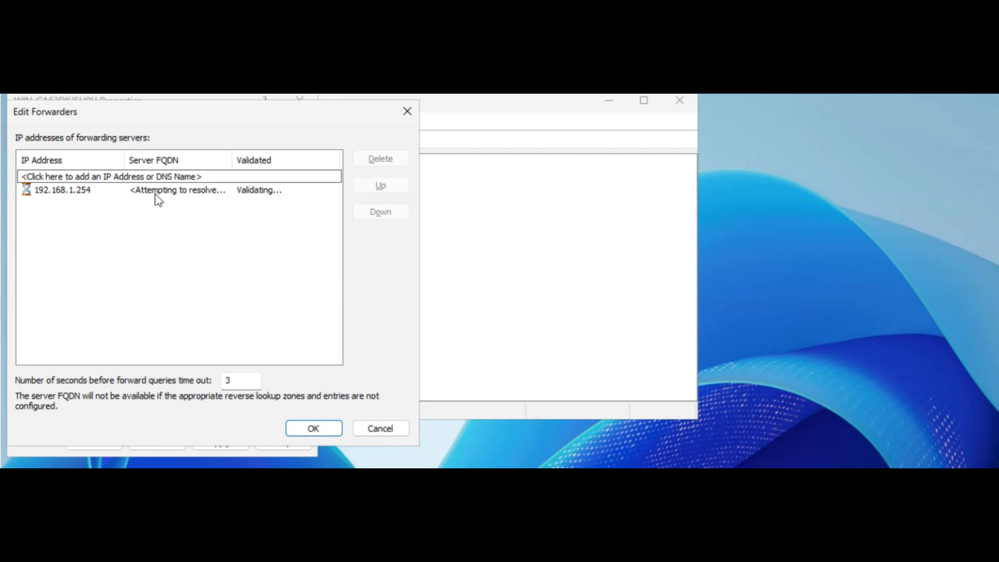
{"action": "left_click", "coordinate": [108, 189]}
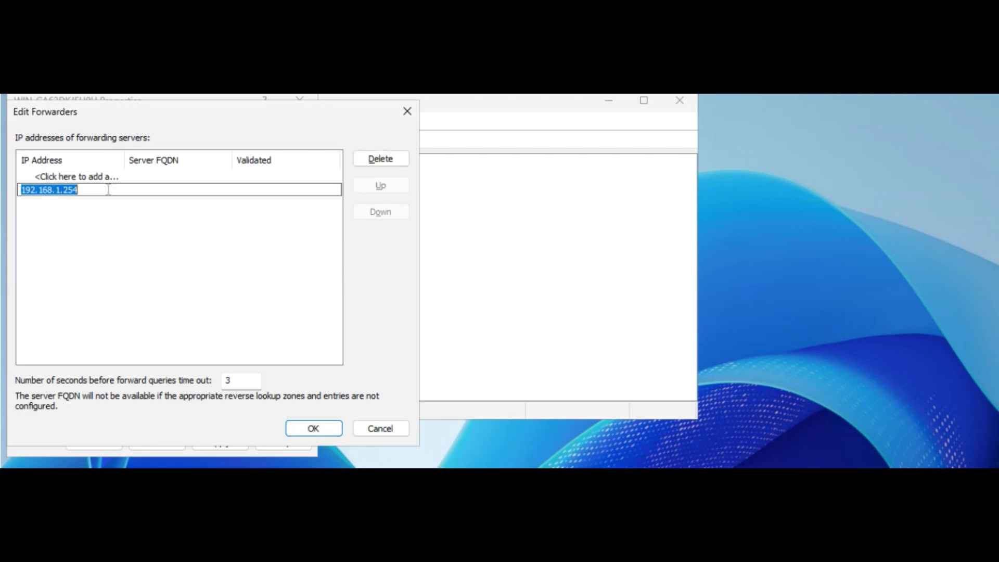
{"action": "left_click", "coordinate": [107, 177]}
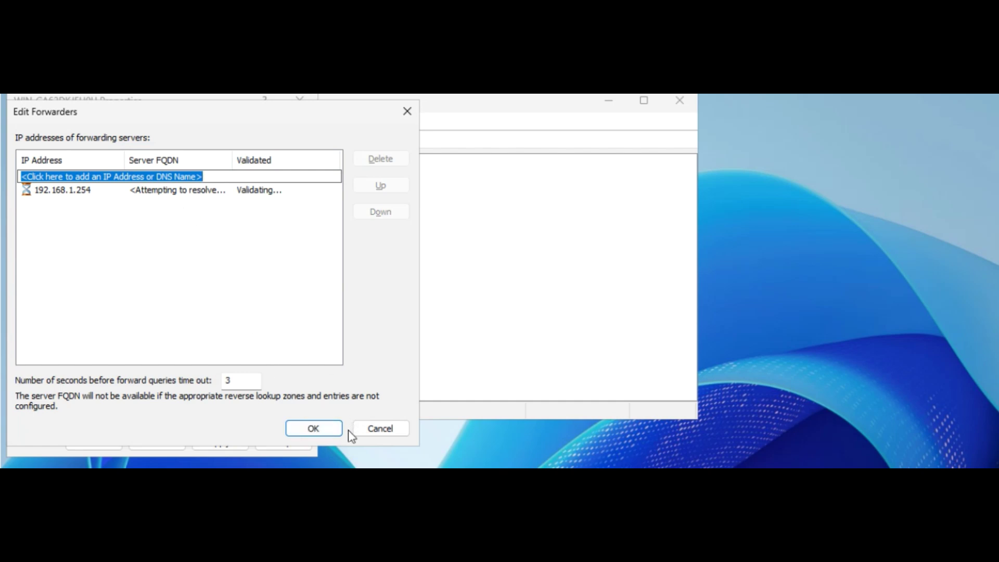
{"action": "left_click", "coordinate": [319, 428]}
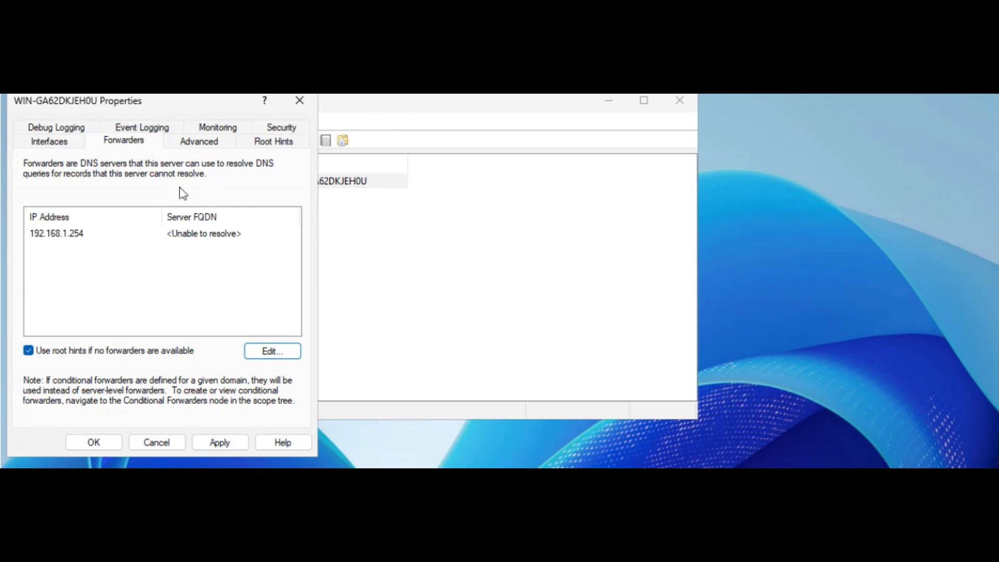
Review the advanced server options, name checking and scavenging settings, and close the DNS server's properties
{"action": "left_click", "coordinate": [188, 143]}
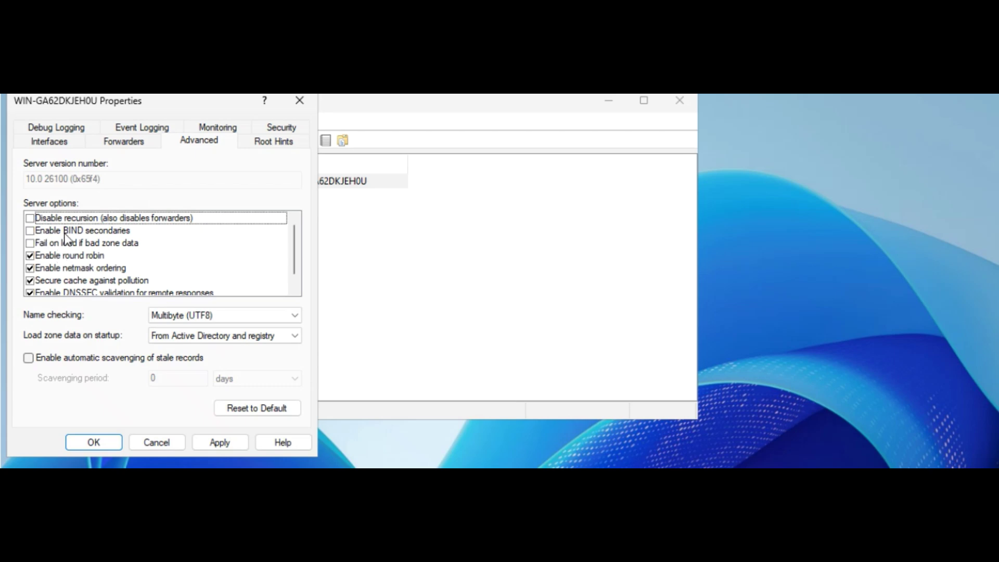
{"action": "scroll", "coordinate": [40, 240], "scroll_direction": "down", "scroll_amount": 1}
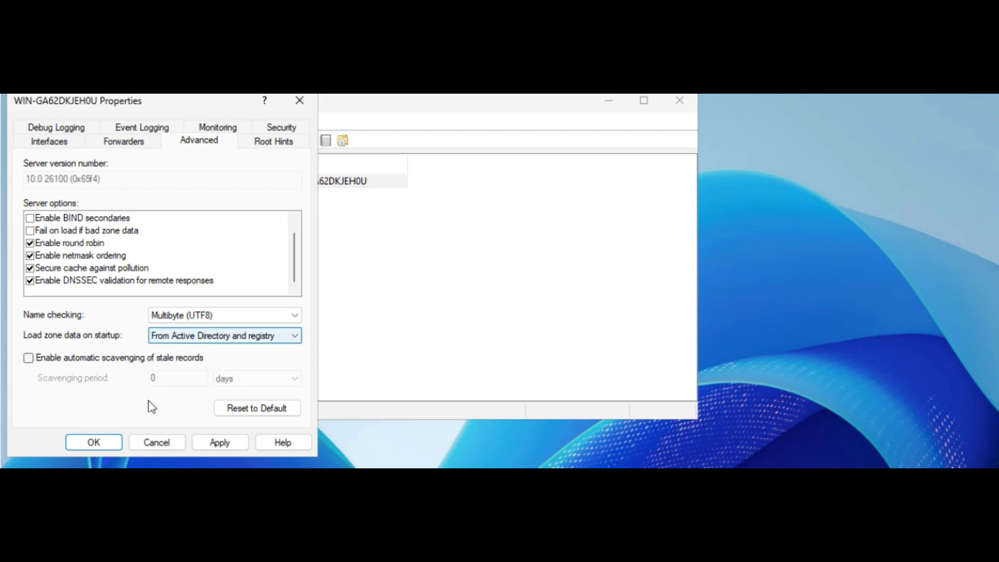
{"action": "left_click", "coordinate": [97, 445]}
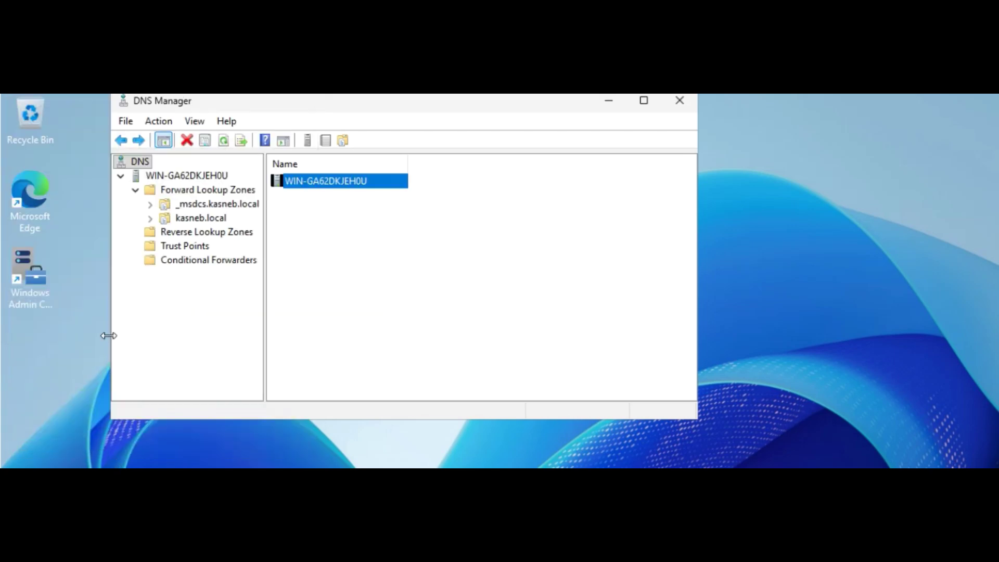
Examine the commands available for the DNS server in both the contents list and the console tree
{"action": "right_click", "coordinate": [314, 183]}
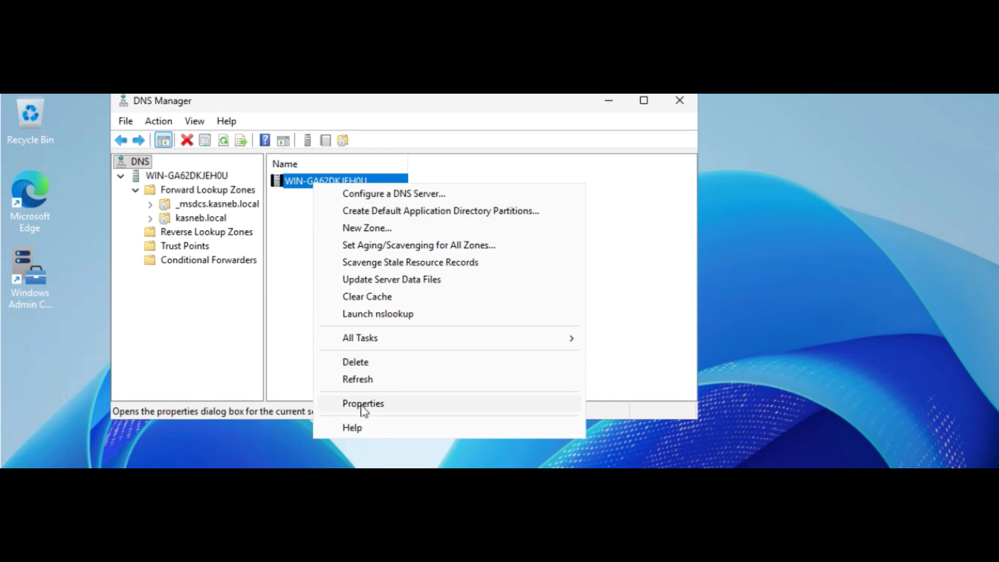
{"action": "left_click", "coordinate": [276, 267]}
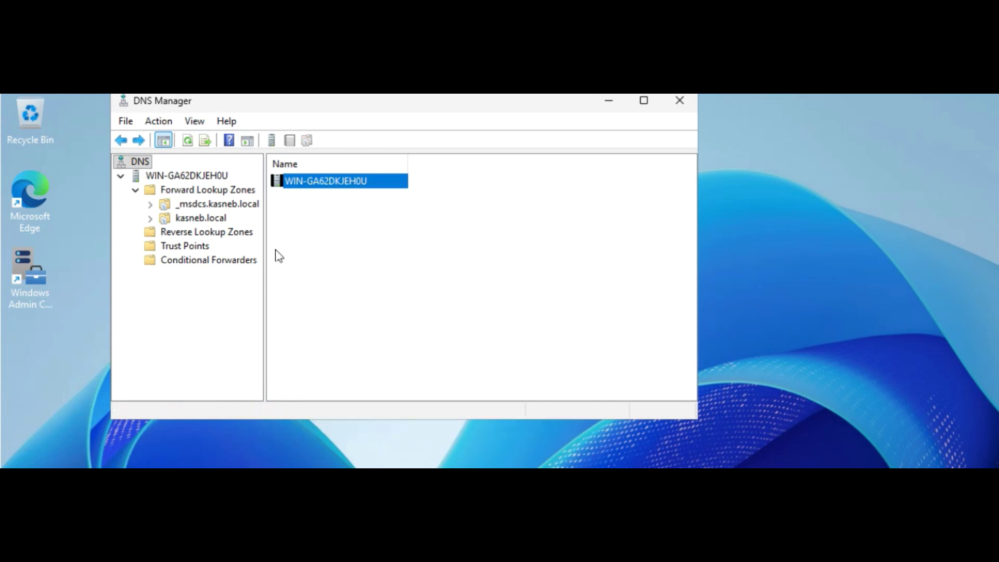
{"action": "right_click", "coordinate": [323, 184]}
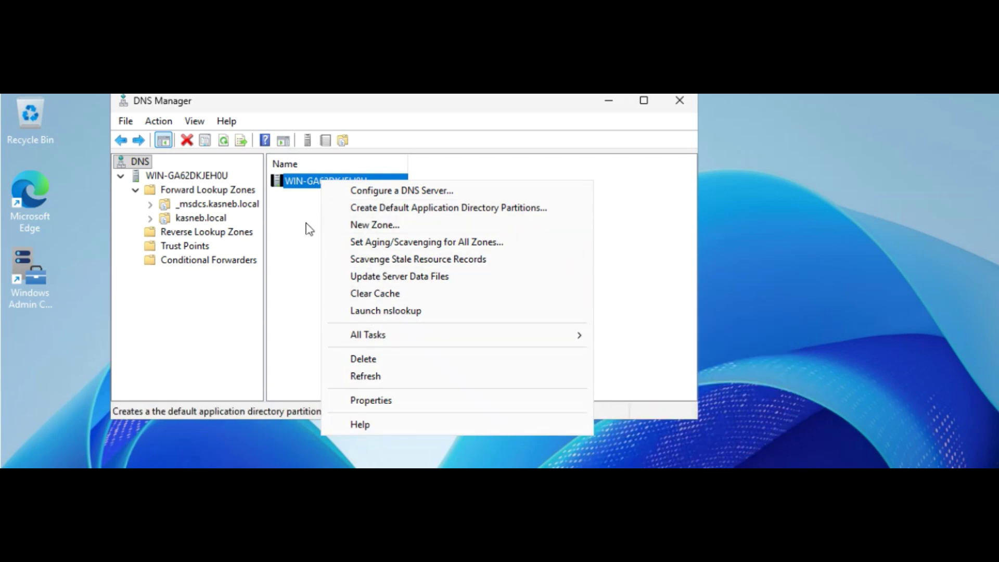
{"action": "left_click", "coordinate": [227, 180]}
{"action": "left_click", "coordinate": [213, 175]}
{"action": "right_click", "coordinate": [214, 177]}
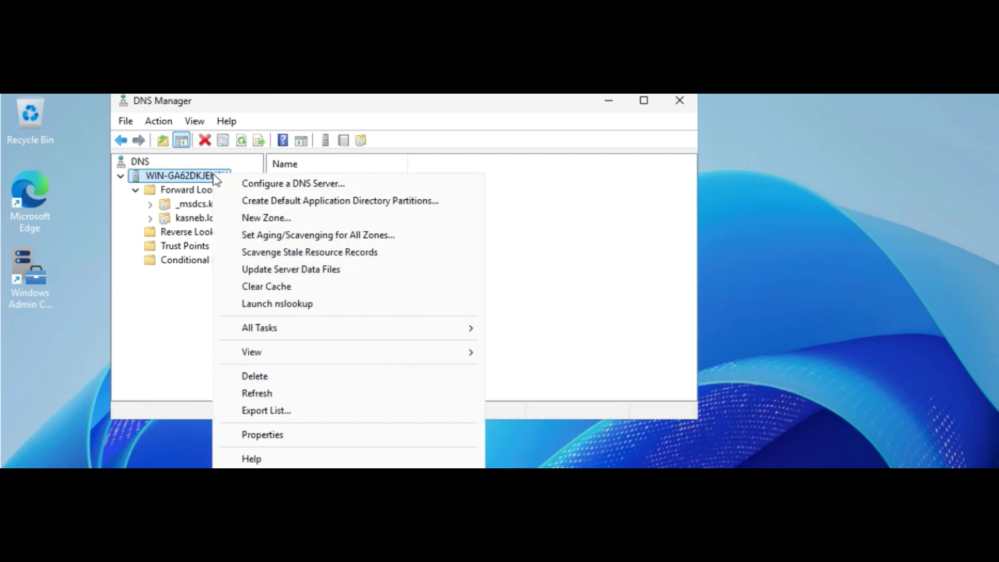
{"action": "left_click", "coordinate": [175, 177]}
Start a new forward lookup zone as a primary zone stored in Active Directory, replicated to all DNS servers on domain controllers in this domain
{"action": "left_click", "coordinate": [318, 188]}
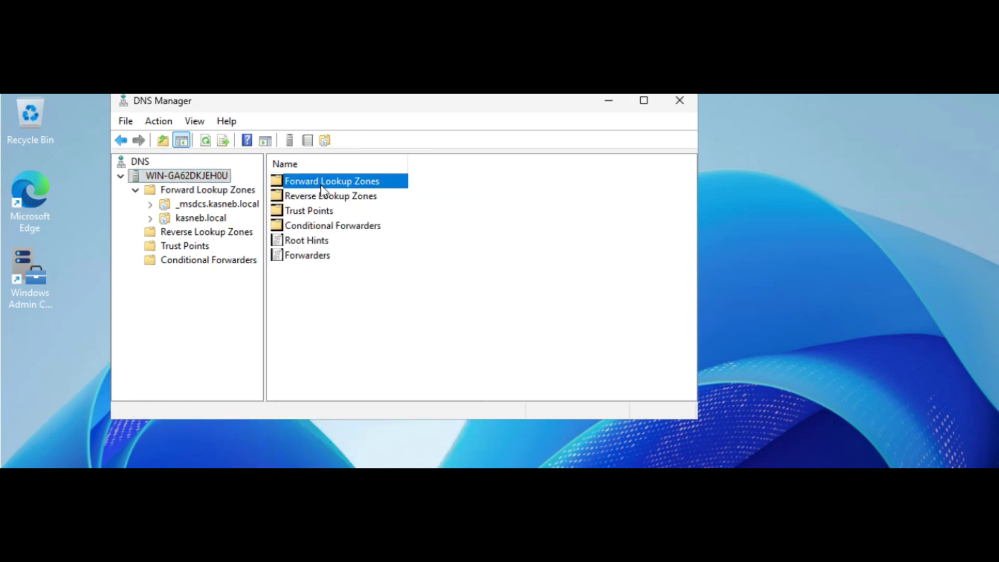
{"action": "right_click", "coordinate": [318, 189]}
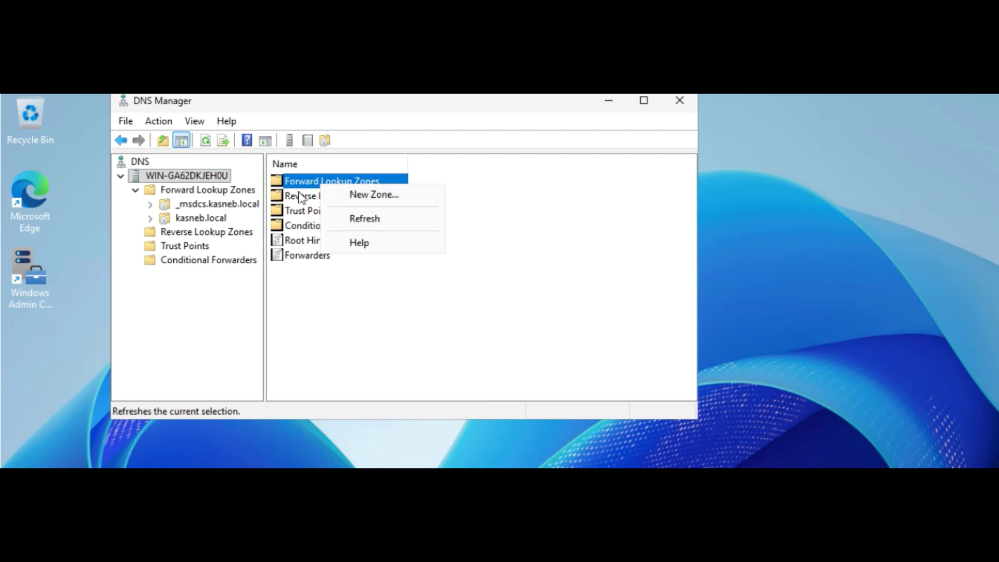
{"action": "left_click", "coordinate": [364, 197]}
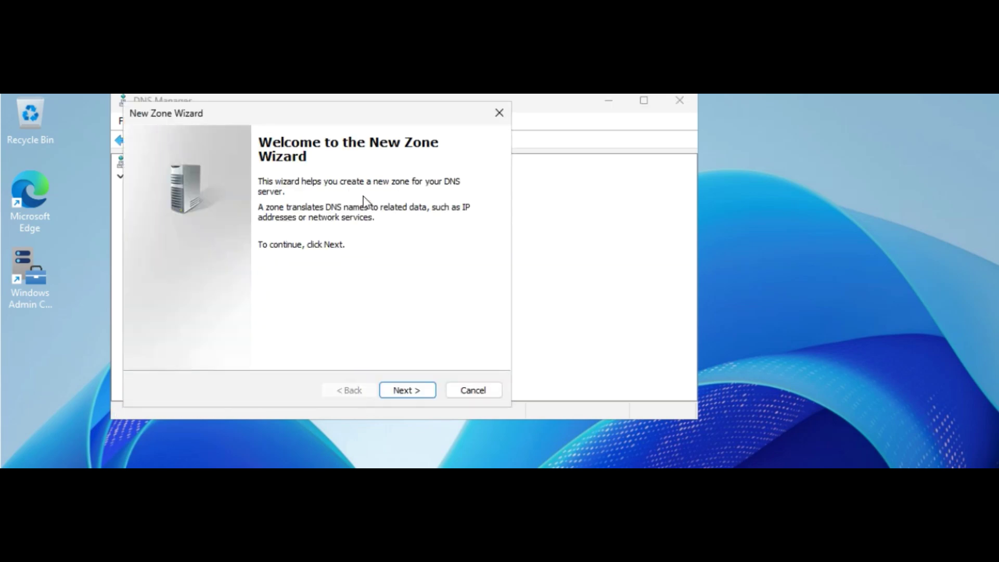
{"action": "left_click", "coordinate": [408, 396]}
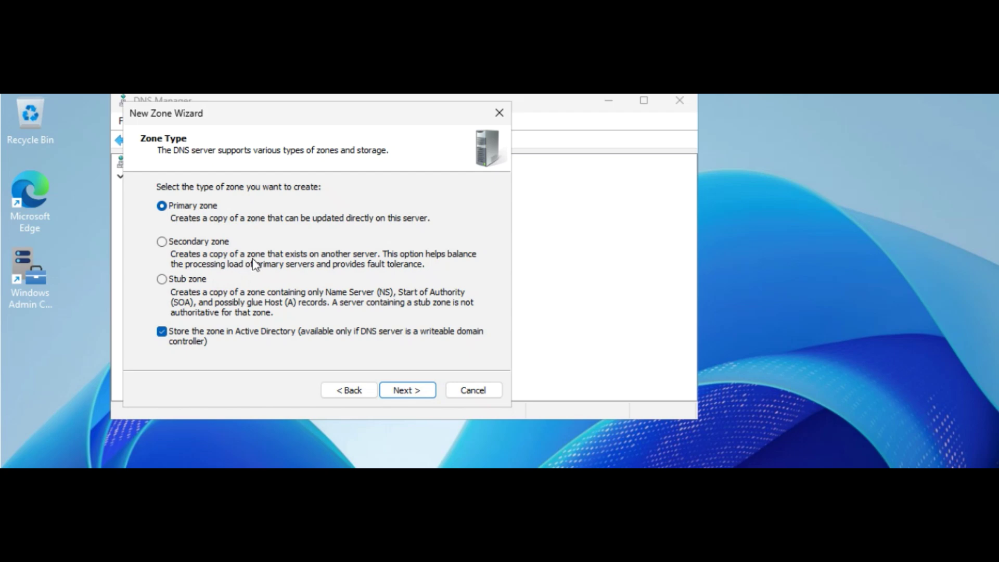
{"action": "left_click", "coordinate": [409, 394]}
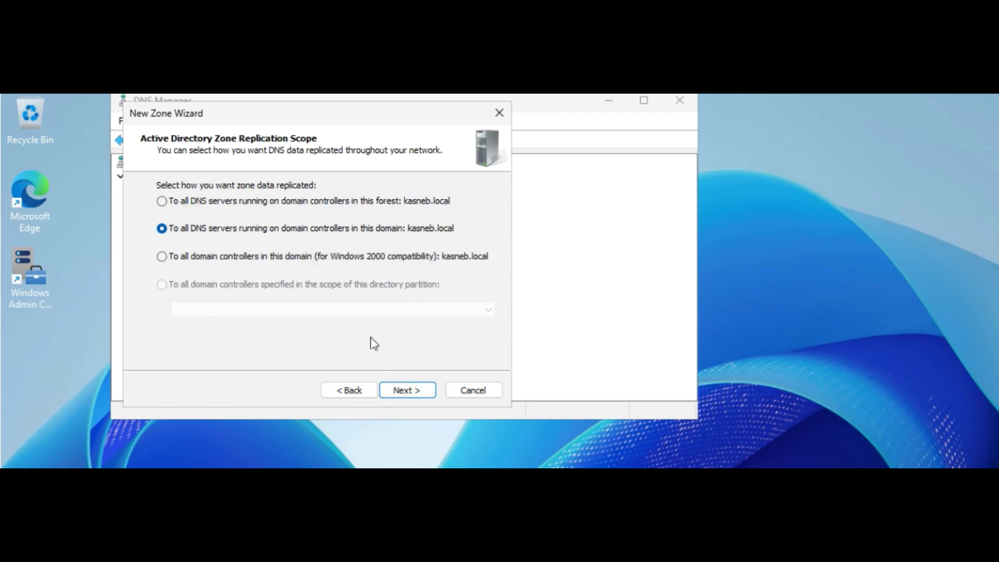
{"action": "left_click", "coordinate": [418, 395]}
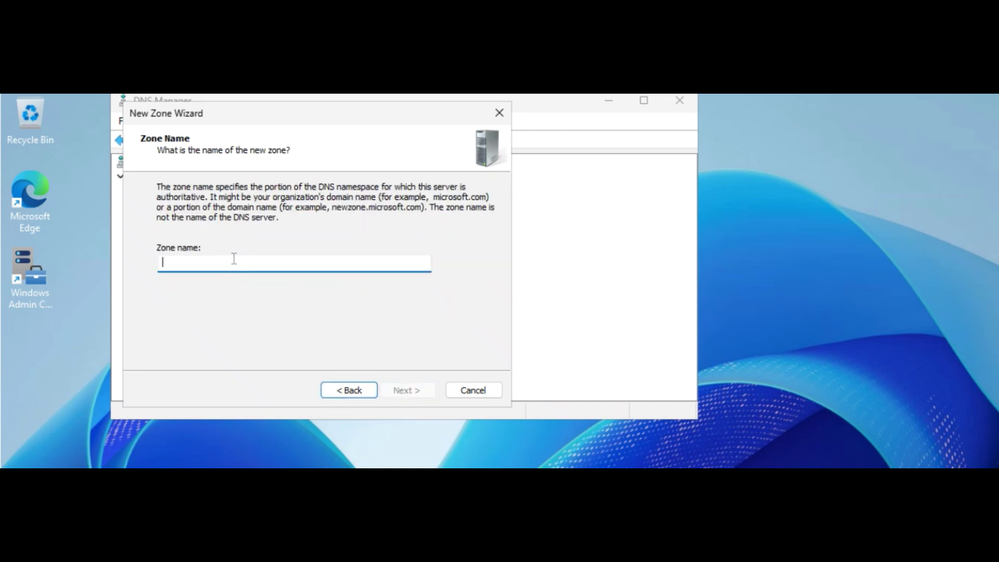
Try to create the zone as kasneb.local with only secure dynamic updates allowed, and return to the zone name
{"action": "type", "text": "kasn"}
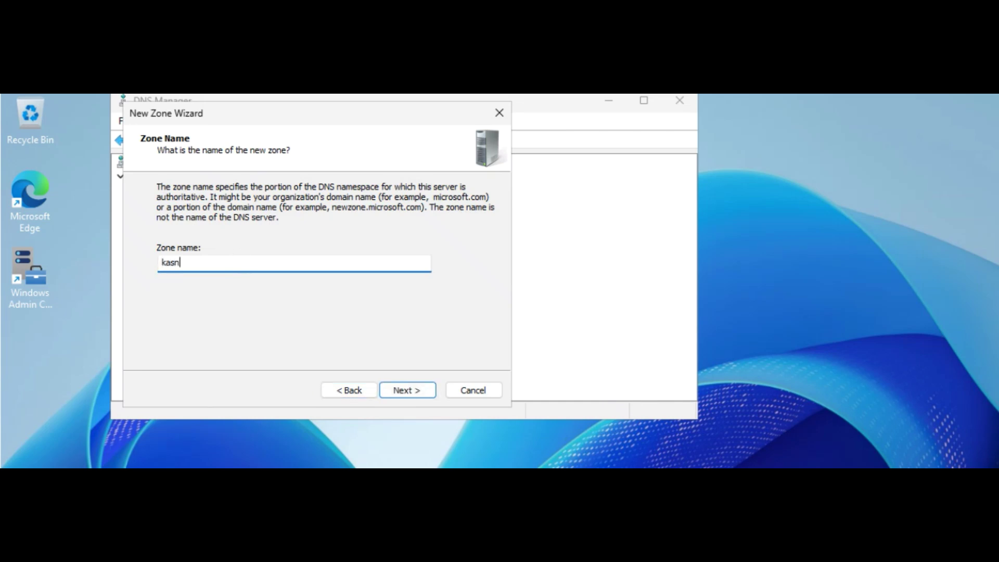
{"action": "type", "text": "eb.local"}
{"action": "left_click", "coordinate": [407, 395]}
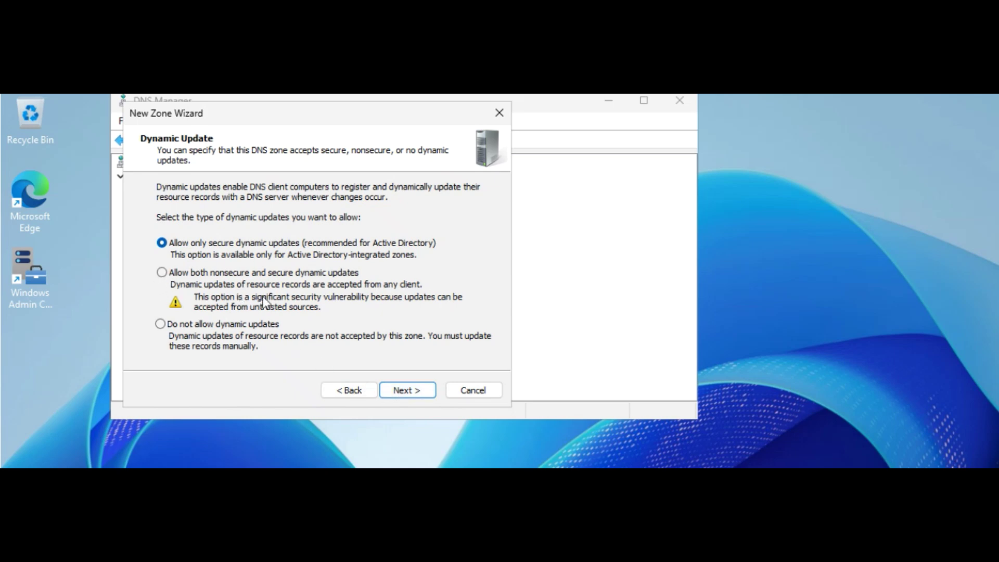
{"action": "left_click", "coordinate": [411, 393]}
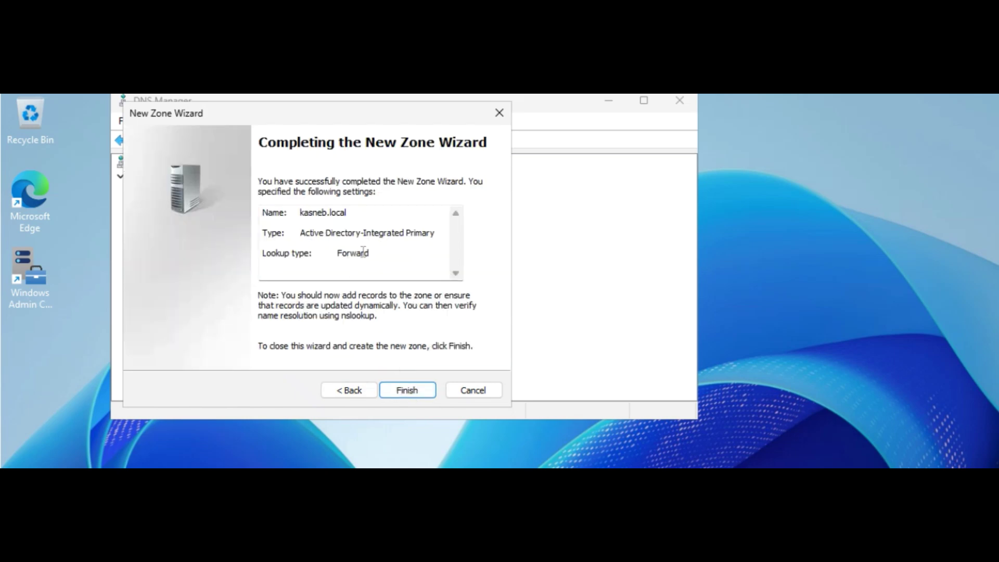
{"action": "left_click", "coordinate": [405, 392]}
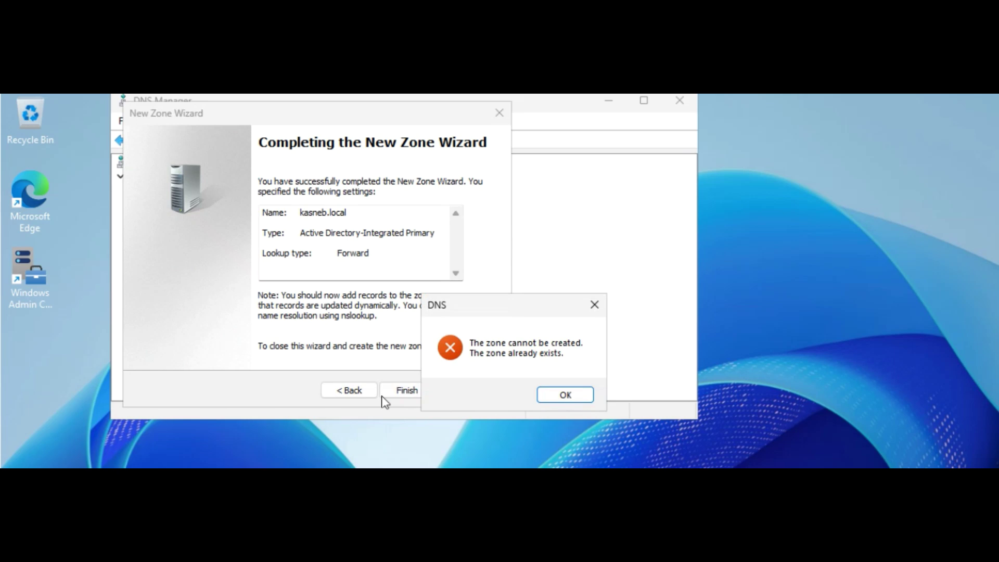
{"action": "left_click", "coordinate": [594, 304]}
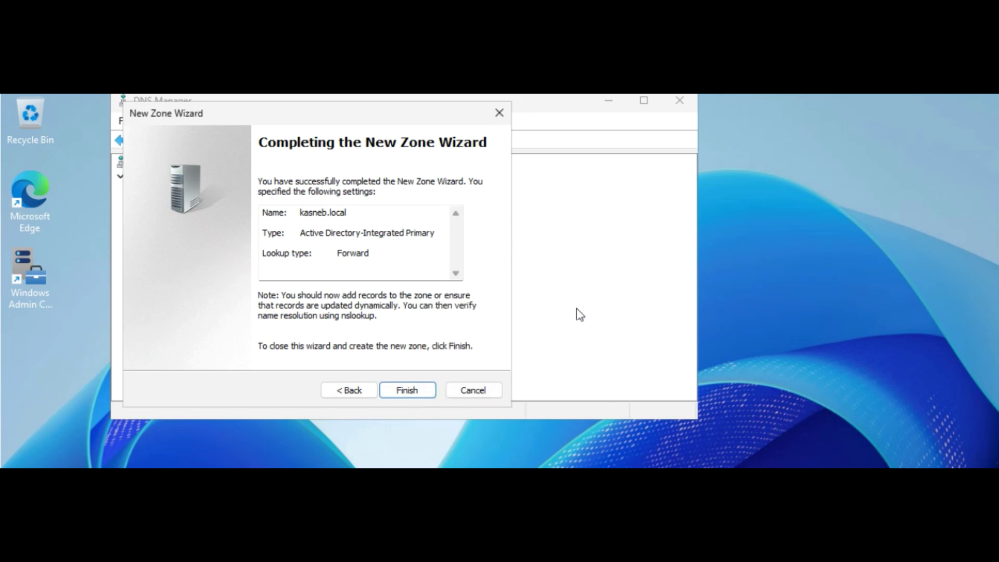
{"action": "left_click", "coordinate": [362, 395]}
{"action": "left_click", "coordinate": [362, 395]}
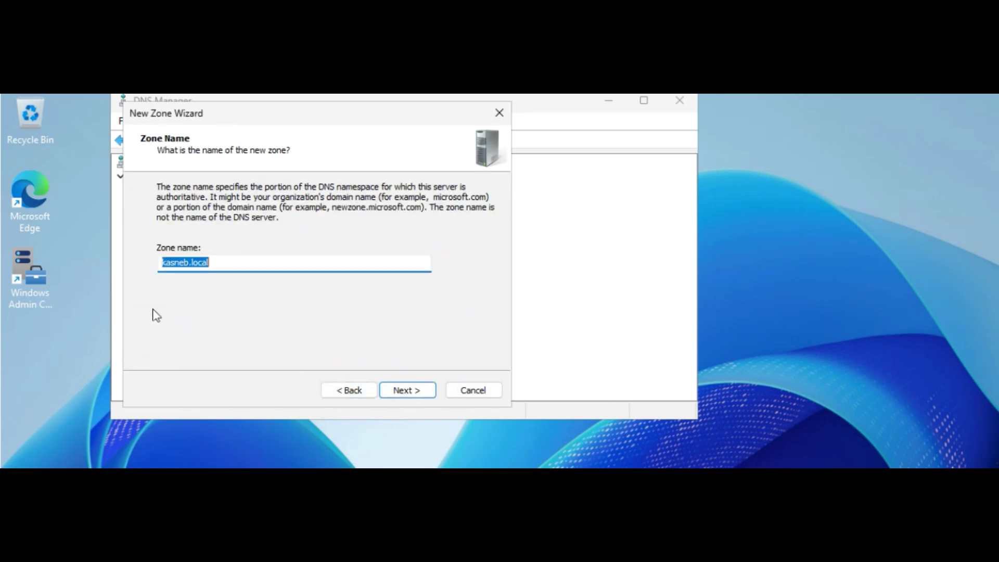
Change the zone name to kasnebnnewzone.local and create the zone with only secure dynamic updates allowed
{"action": "left_click", "coordinate": [210, 262]}
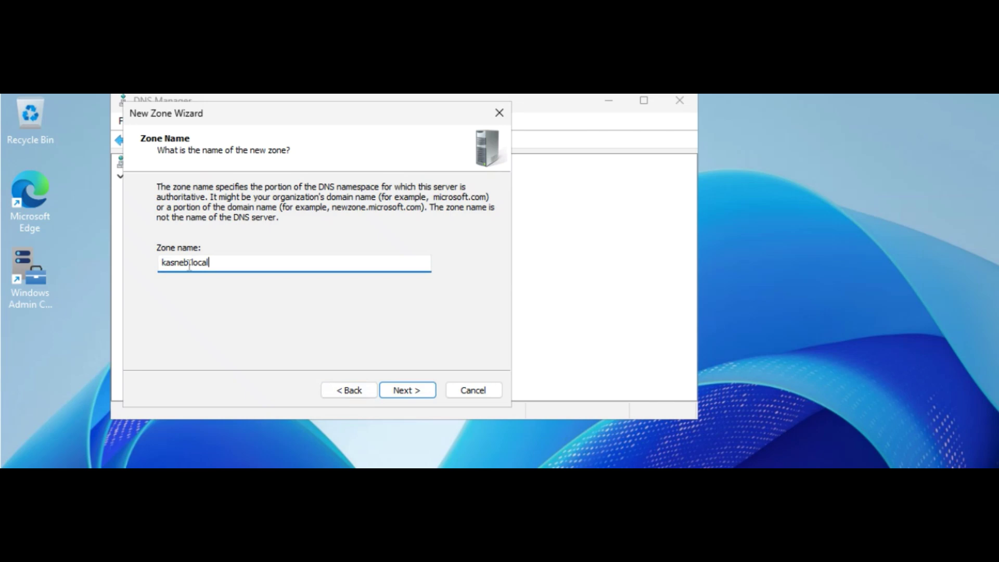
{"action": "left_click", "coordinate": [189, 262]}
{"action": "type", "text": "zonwe"}
{"action": "key", "text": "BackSpace"}
{"action": "key", "text": "BackSpace"}
{"action": "type", "text": "ebnnew"}
{"action": "left_click", "coordinate": [410, 393]}
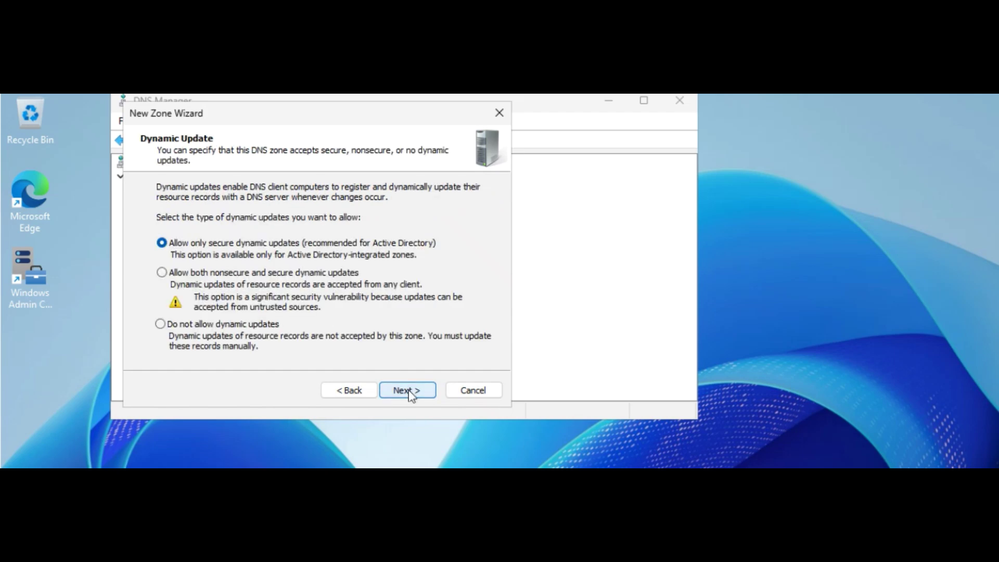
{"action": "left_click", "coordinate": [410, 391]}
{"action": "left_click", "coordinate": [410, 391]}
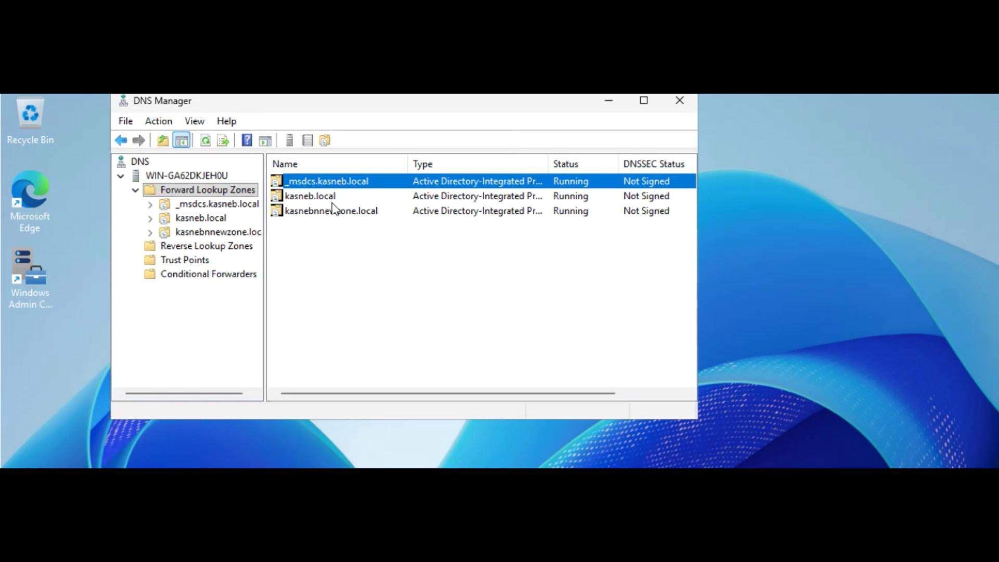
Examine the commands and tasks available for the kasnebnnewzone.local zone among the forward lookup zones
{"action": "left_click", "coordinate": [318, 202]}
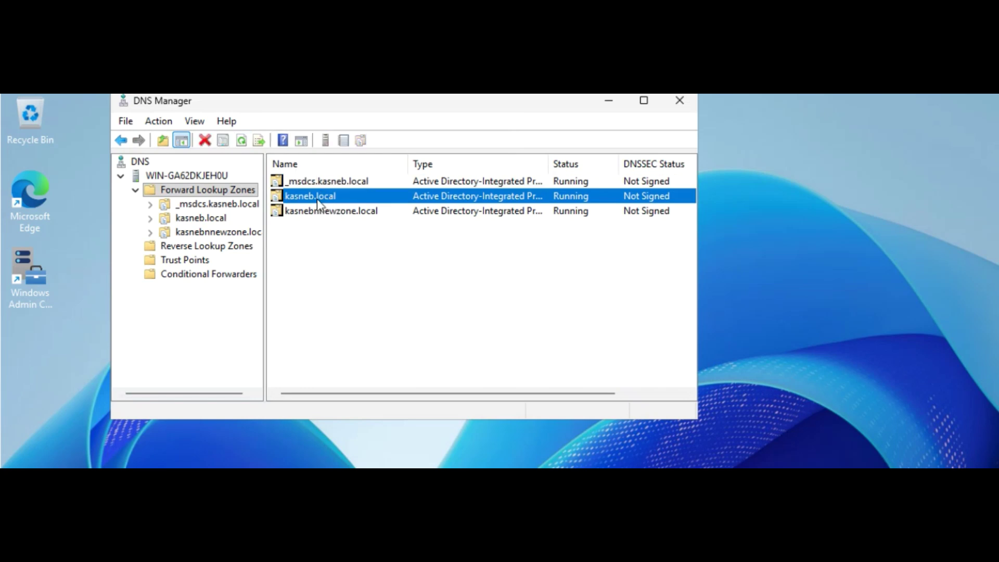
{"action": "left_click", "coordinate": [338, 211]}
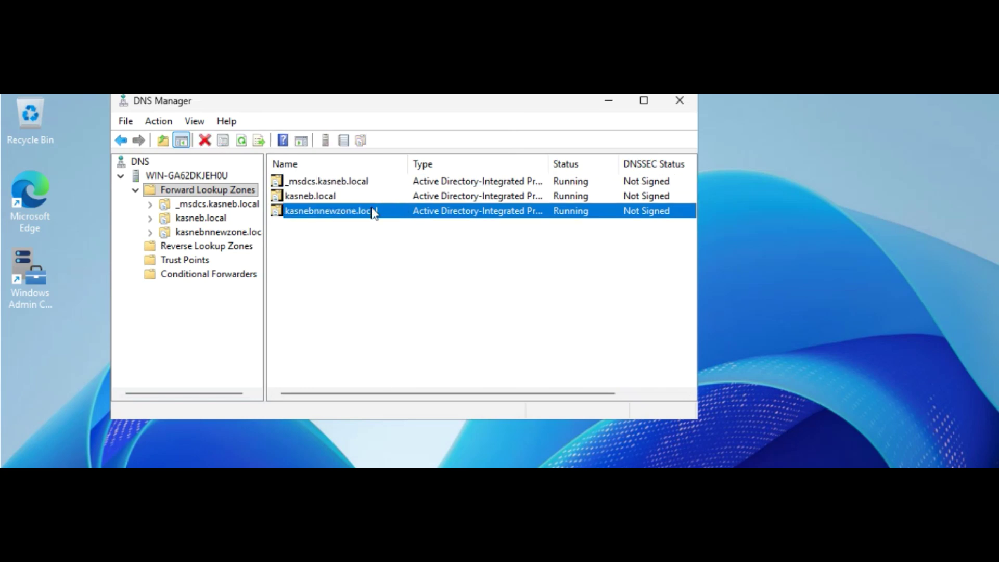
{"action": "right_click", "coordinate": [485, 214]}
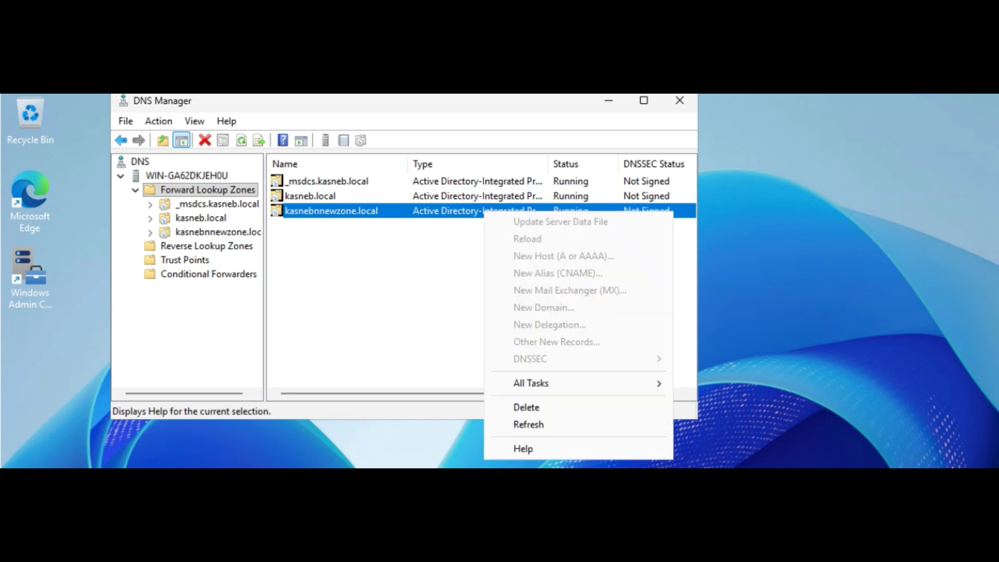
{"action": "mouse_move", "coordinate": [665, 465]}
{"action": "key", "text": "Escape"}
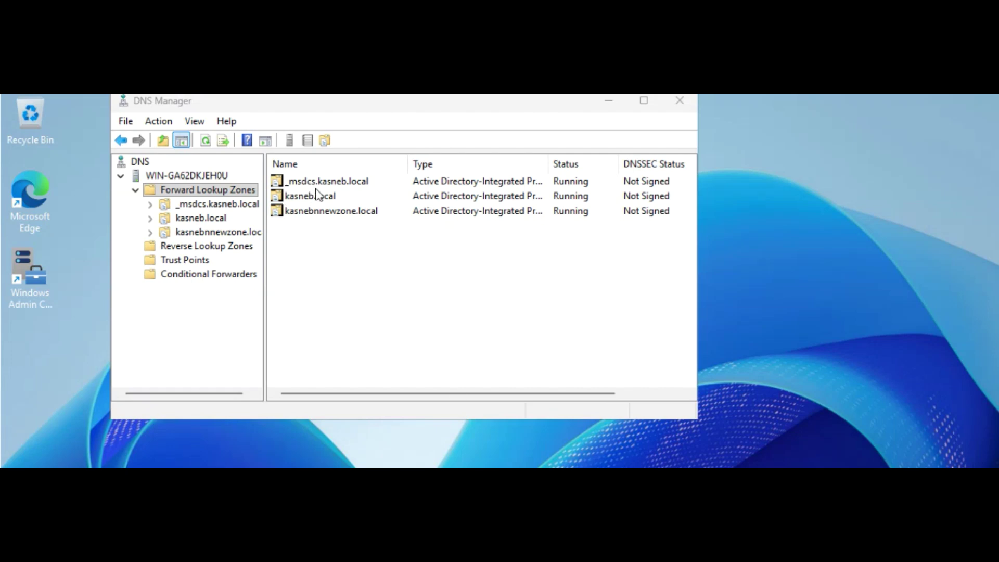
{"action": "right_click", "coordinate": [320, 213]}
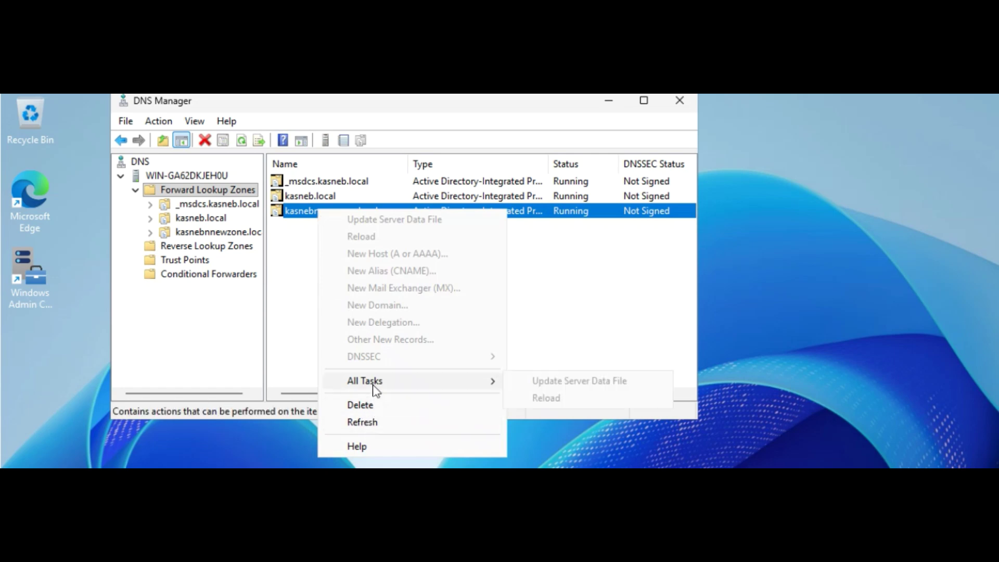
{"action": "left_click", "coordinate": [626, 330]}
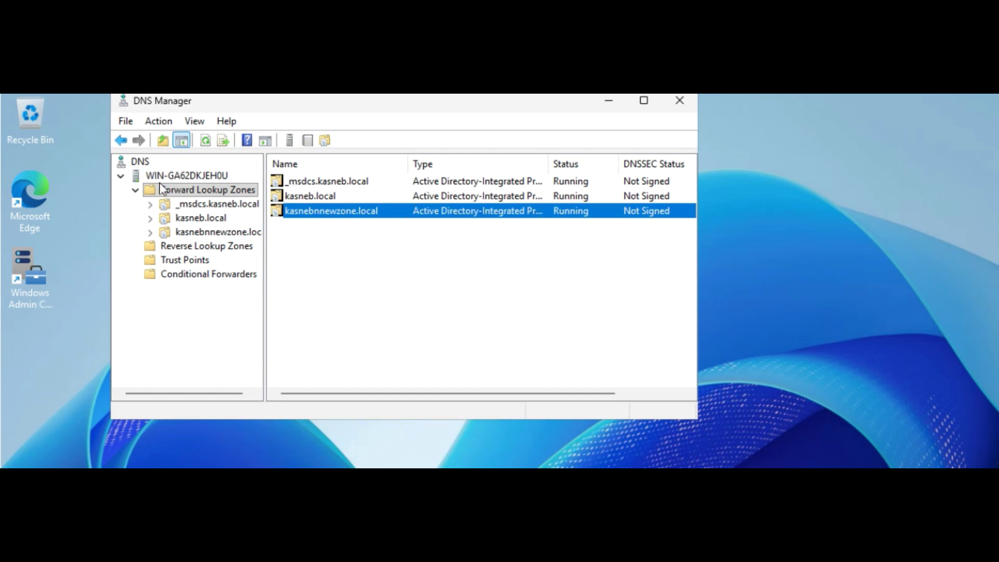
Start a new reverse lookup zone, try the secondary and stub zone types, and choose a primary zone not stored in Active Directory
{"action": "right_click", "coordinate": [169, 245]}
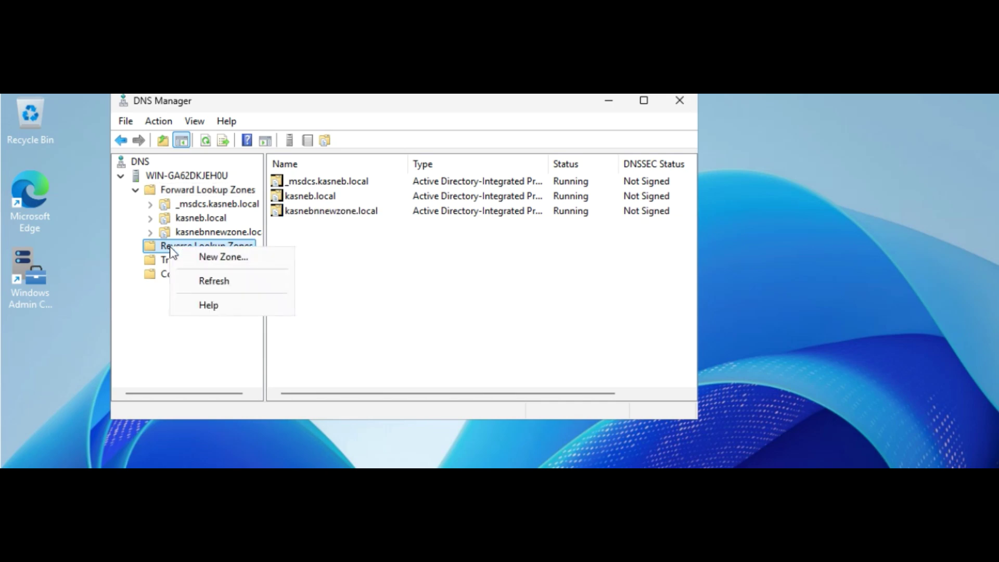
{"action": "left_click", "coordinate": [211, 258]}
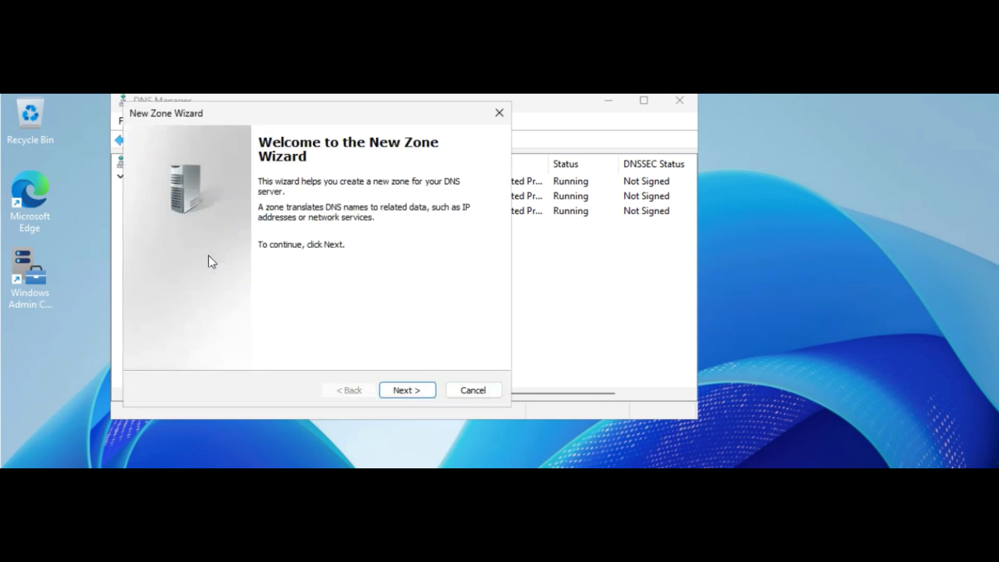
{"action": "left_click", "coordinate": [421, 393]}
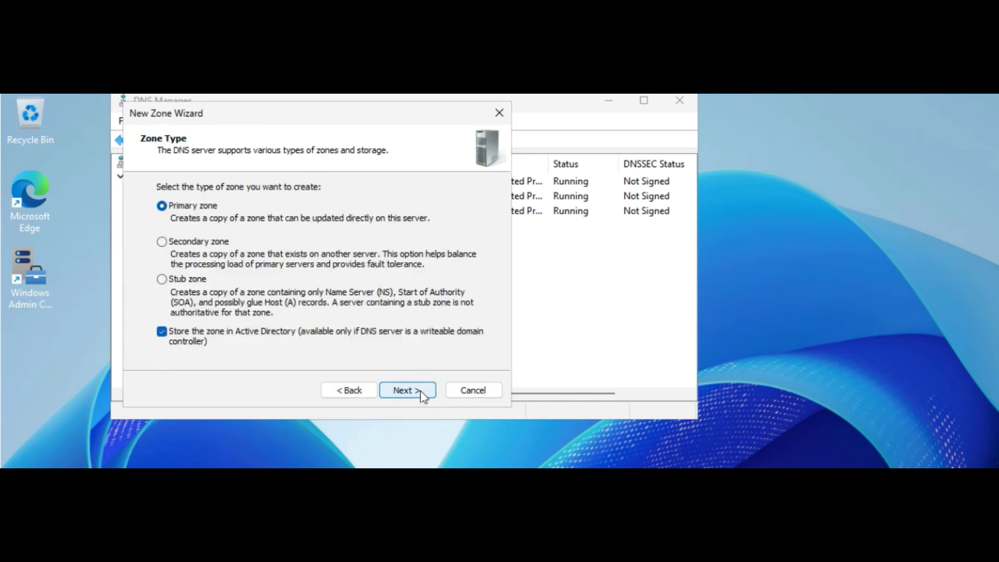
{"action": "left_click", "coordinate": [161, 242]}
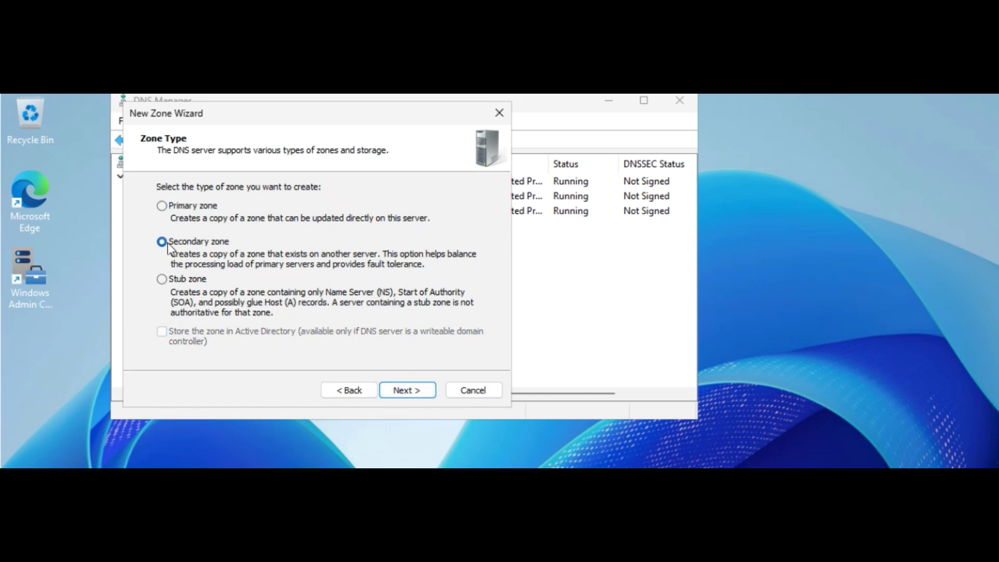
{"action": "left_click", "coordinate": [161, 281]}
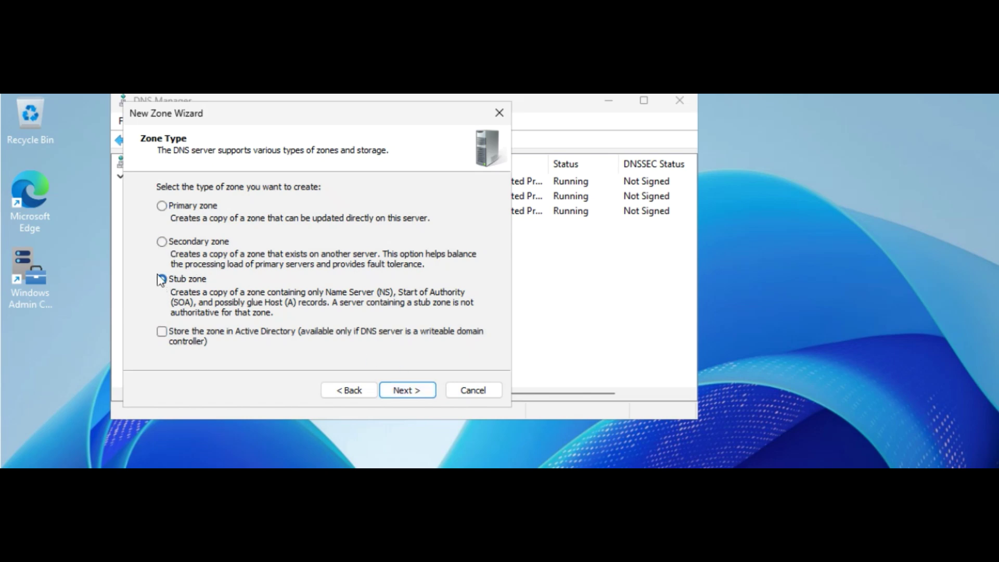
{"action": "left_click", "coordinate": [163, 242]}
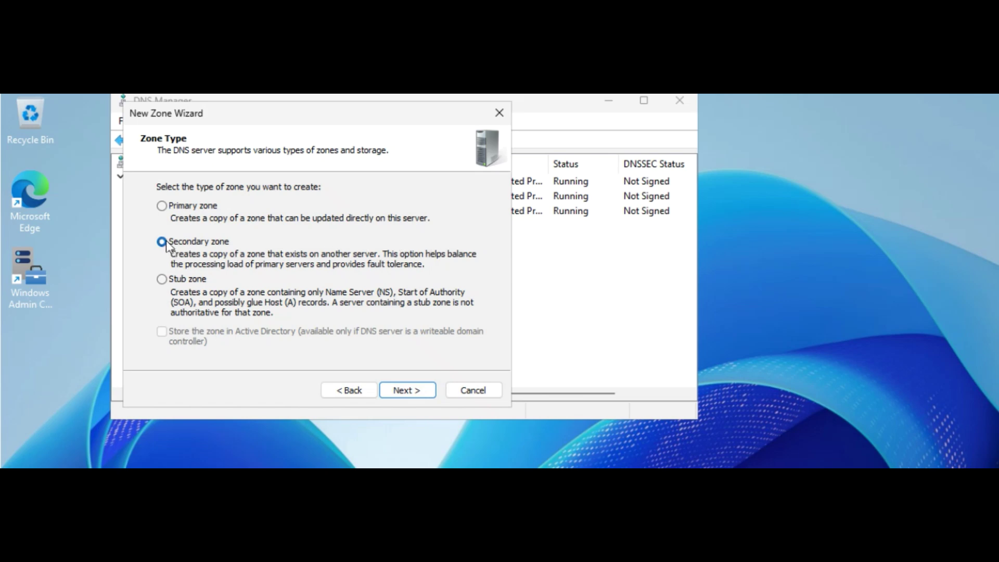
{"action": "left_click", "coordinate": [164, 209]}
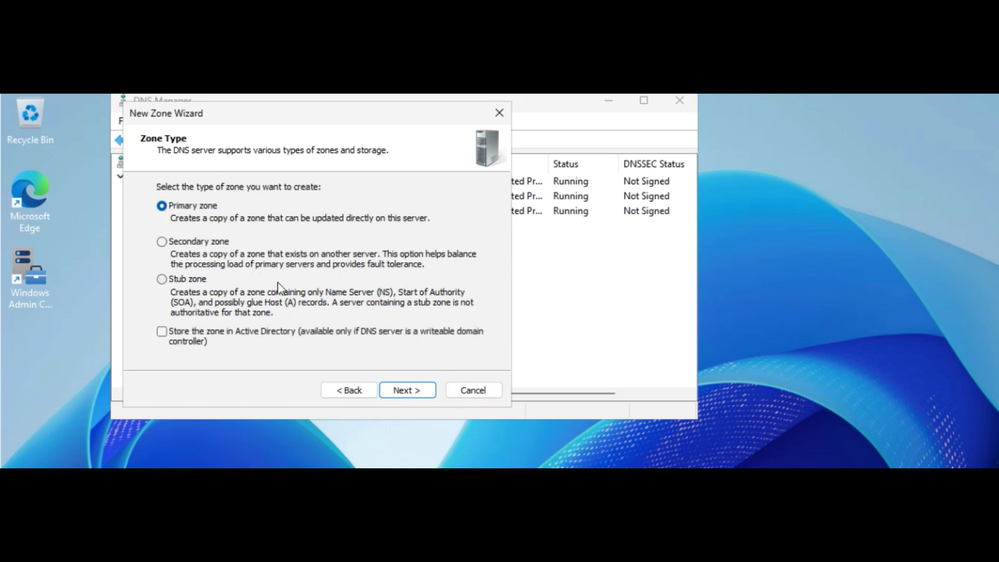
{"action": "left_click", "coordinate": [396, 390]}
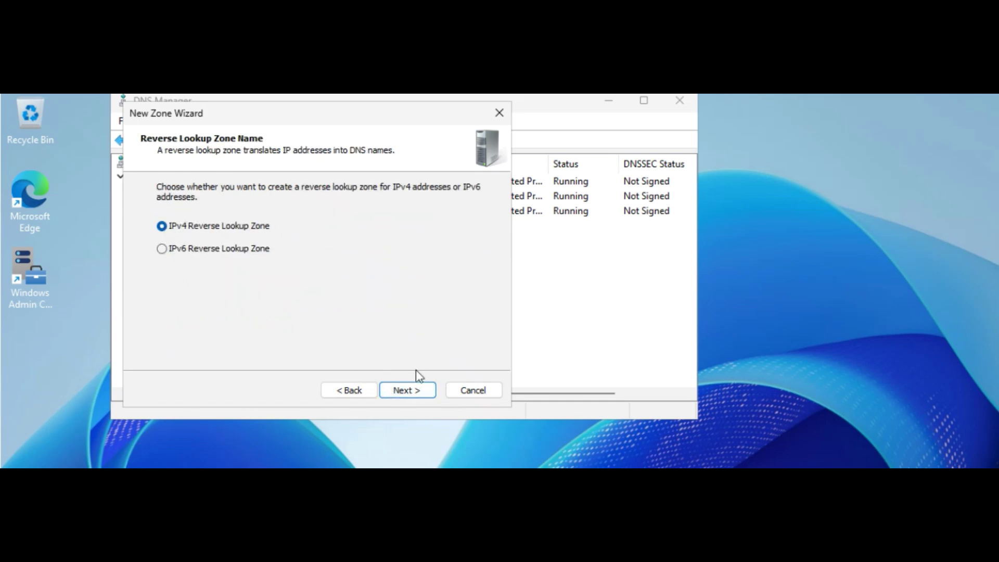
Choose an IPv4 reverse lookup zone and set its network ID to 192.168.60
{"action": "left_click", "coordinate": [414, 397]}
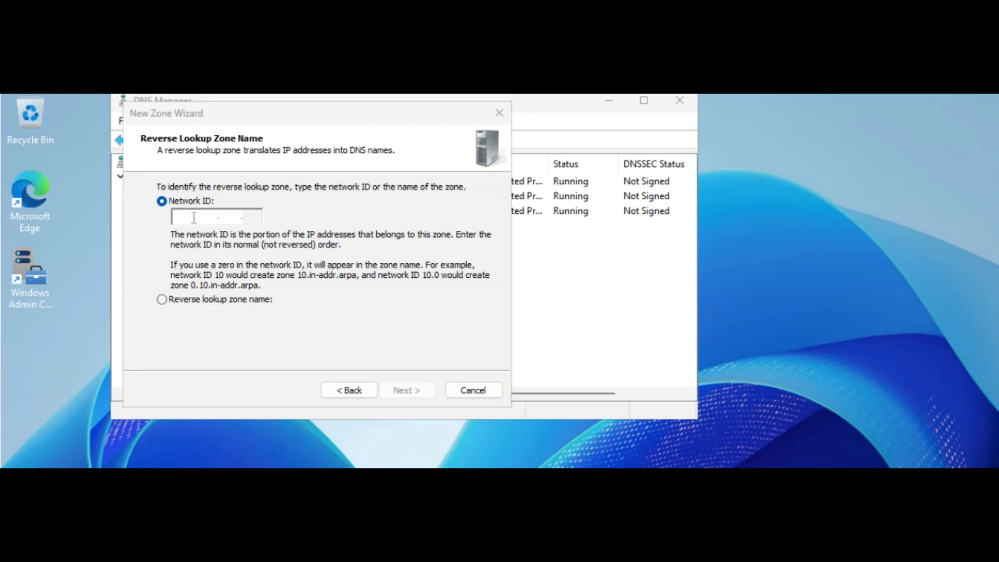
{"action": "left_click", "coordinate": [254, 274]}
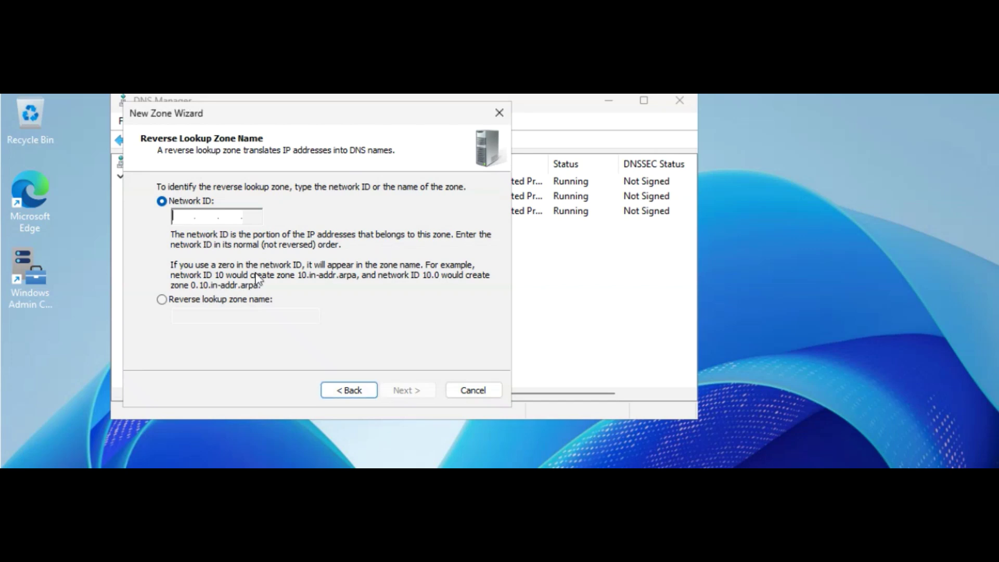
{"action": "type", "text": "192. . ."}
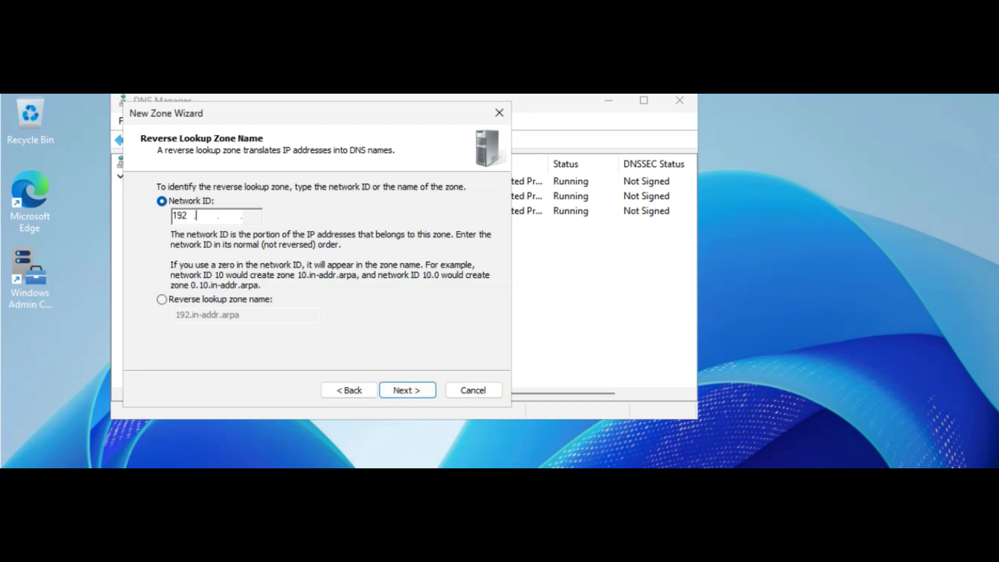
{"action": "type", "text": "168"}
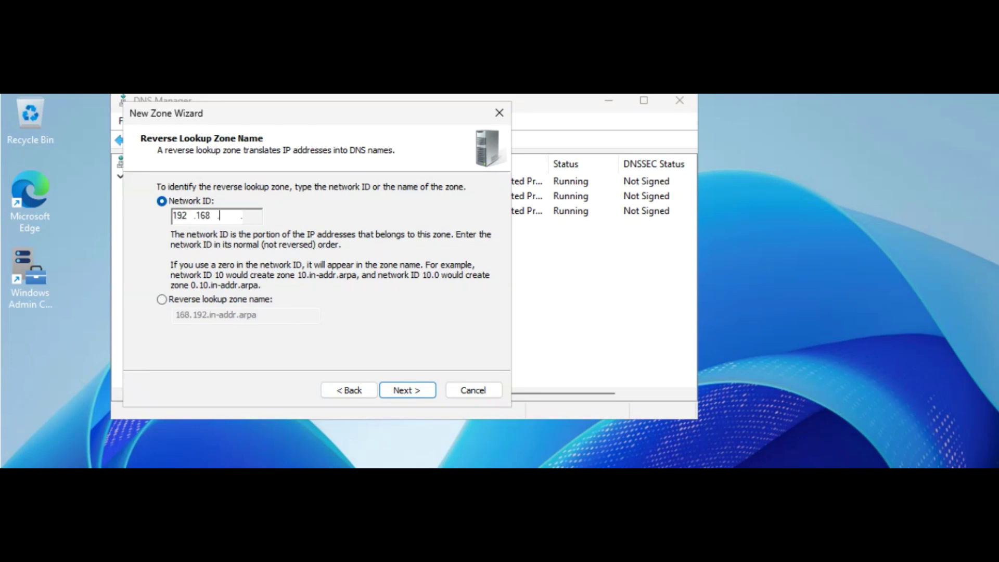
{"action": "type", "text": "60"}
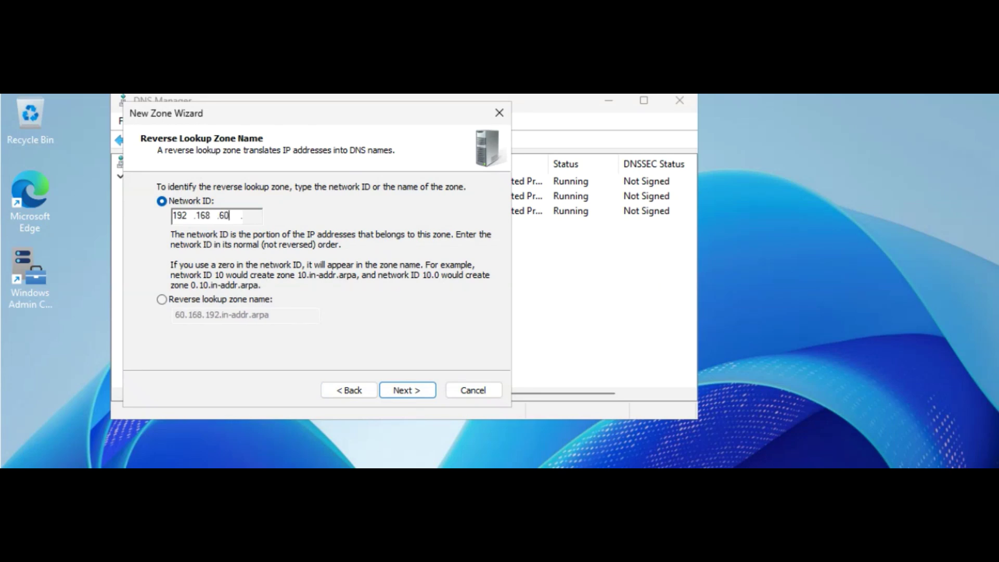
{"action": "type", "text": "0"}
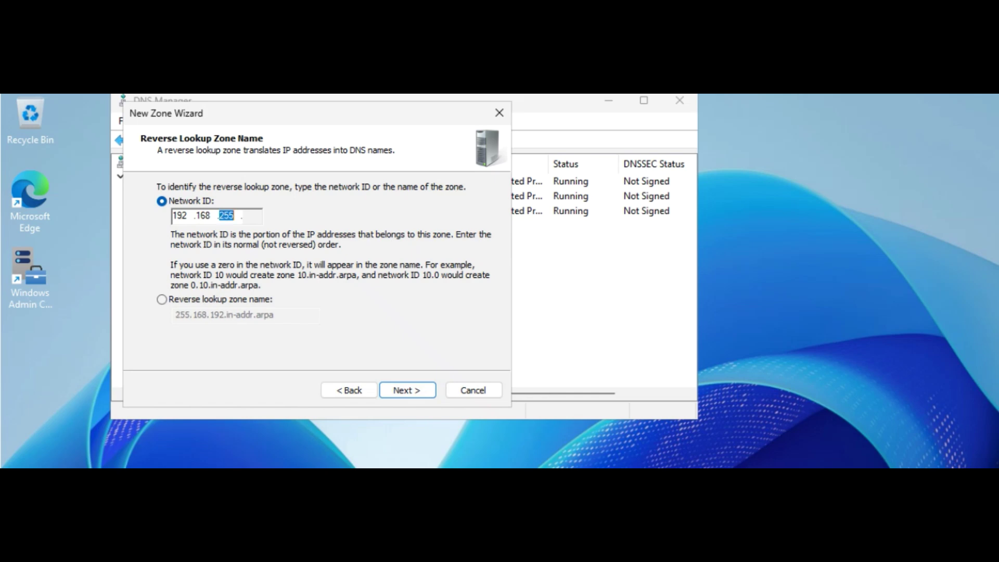
{"action": "key", "text": "BackSpace"}
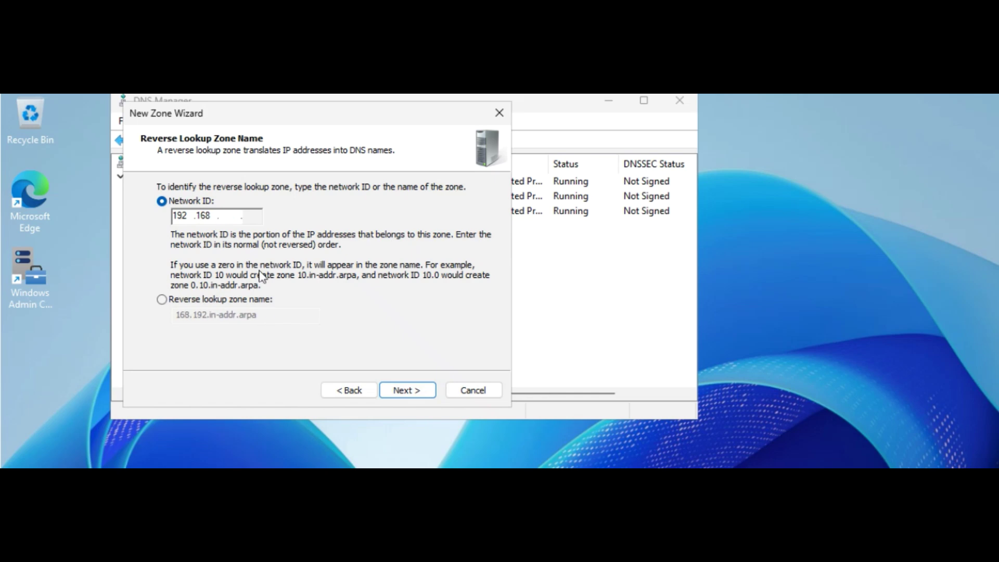
{"action": "type", "text": "60"}
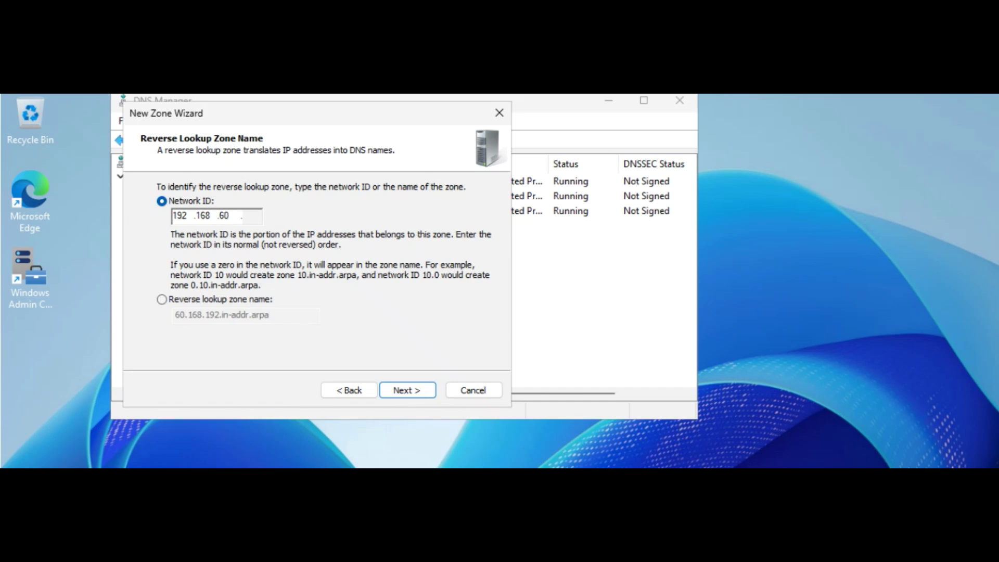
{"action": "left_click", "coordinate": [256, 220]}
{"action": "key", "text": "Return"}
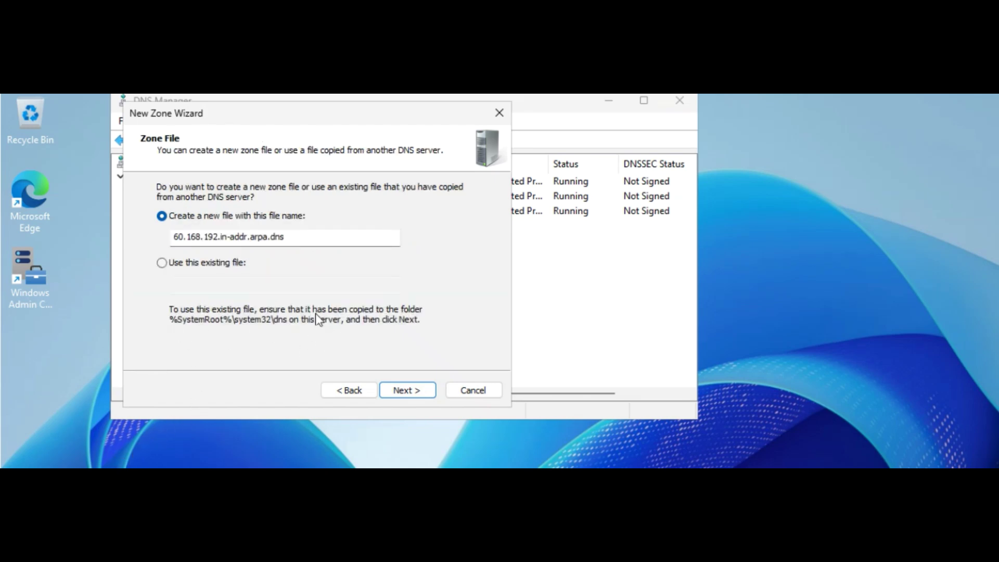
Create the reverse lookup zone with the new zone file 60.168.192.in-addr.arpa.dns and dynamic updates not allowed
{"action": "left_click", "coordinate": [407, 391]}
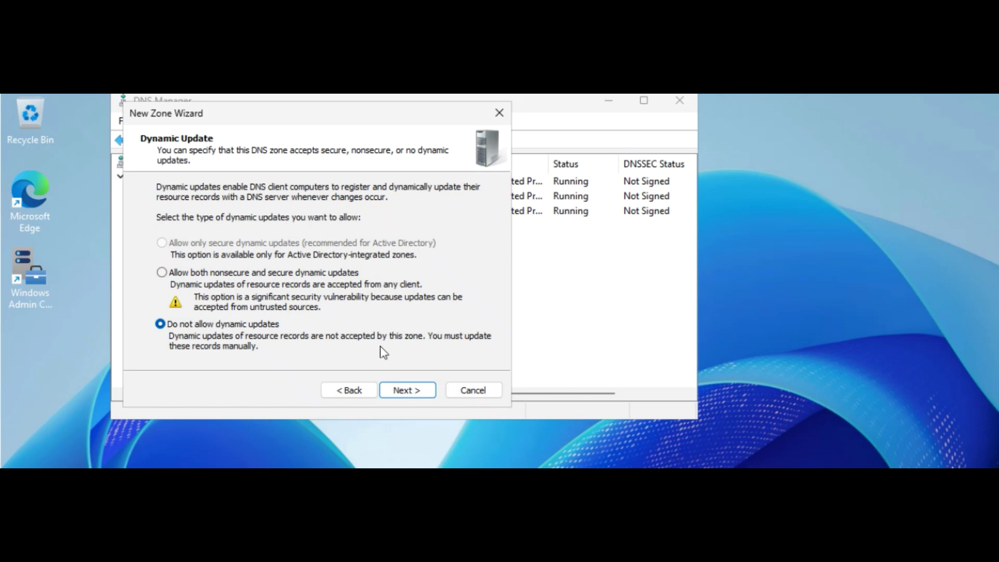
{"action": "left_click", "coordinate": [408, 390]}
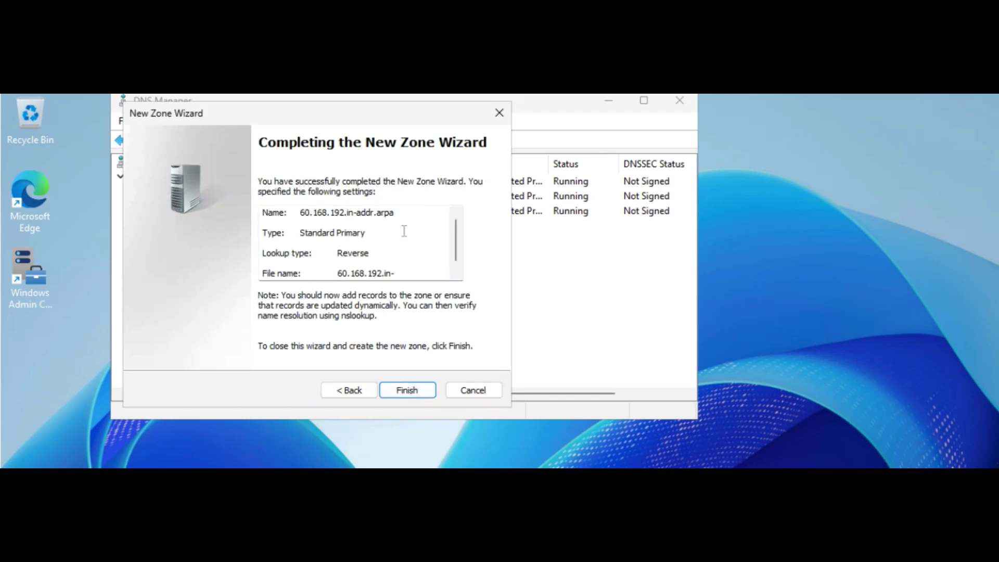
{"action": "left_click", "coordinate": [407, 391]}
Examine the commands available for the 60.168.192.in-addr.arpa reverse zone and the kasnebnnewzone.local forward zone
{"action": "right_click", "coordinate": [349, 184]}
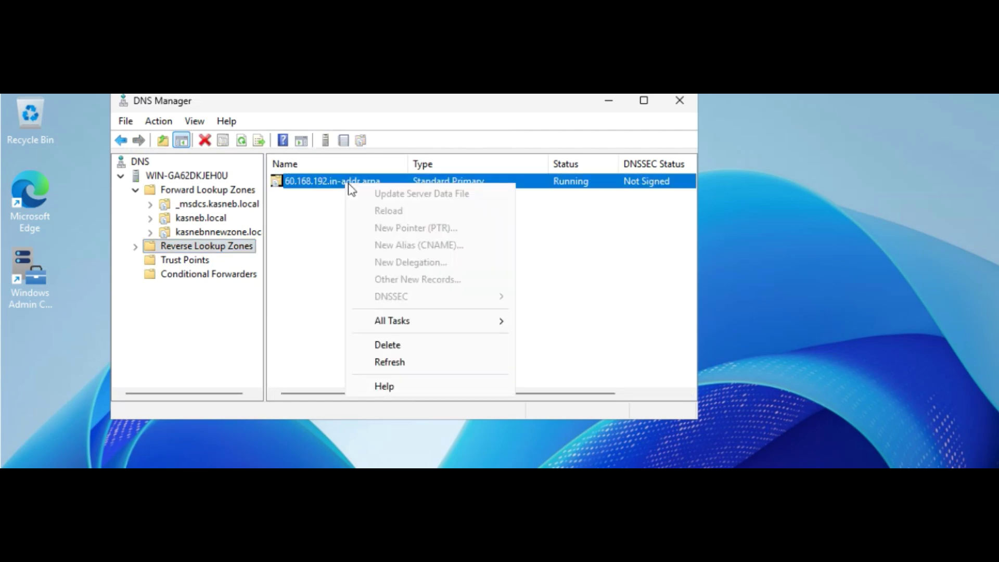
{"action": "left_click", "coordinate": [584, 218]}
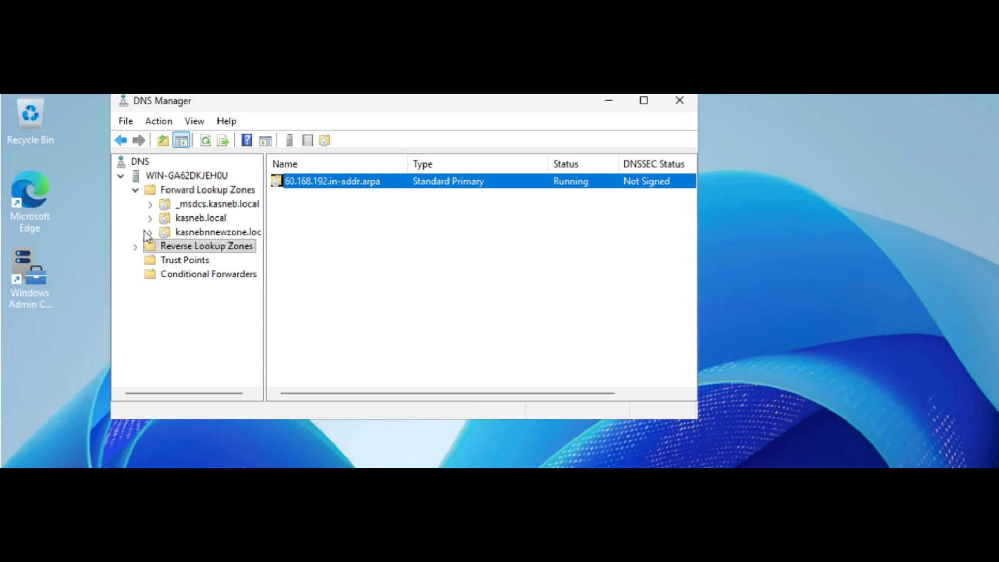
{"action": "left_click", "coordinate": [139, 178]}
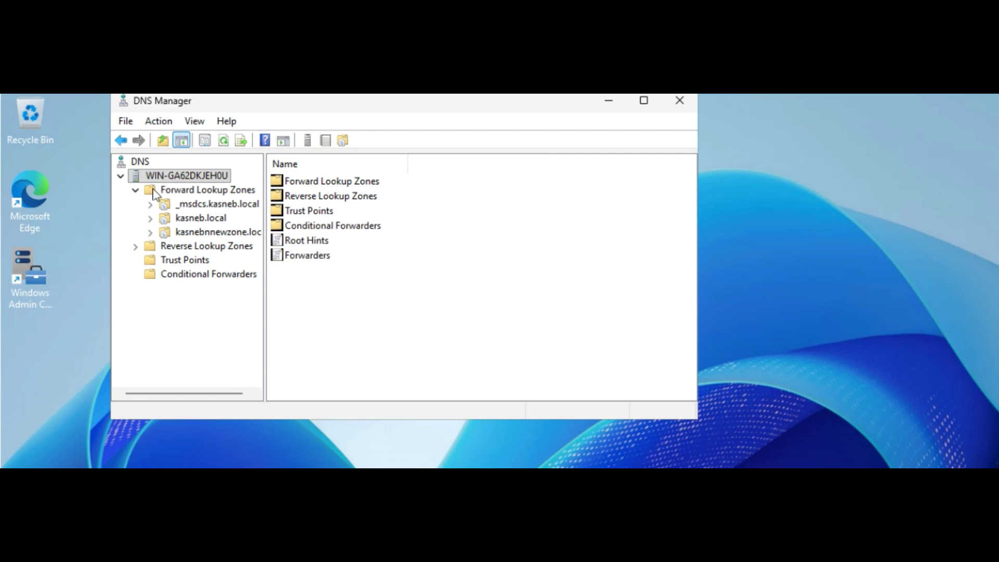
{"action": "left_click", "coordinate": [154, 191]}
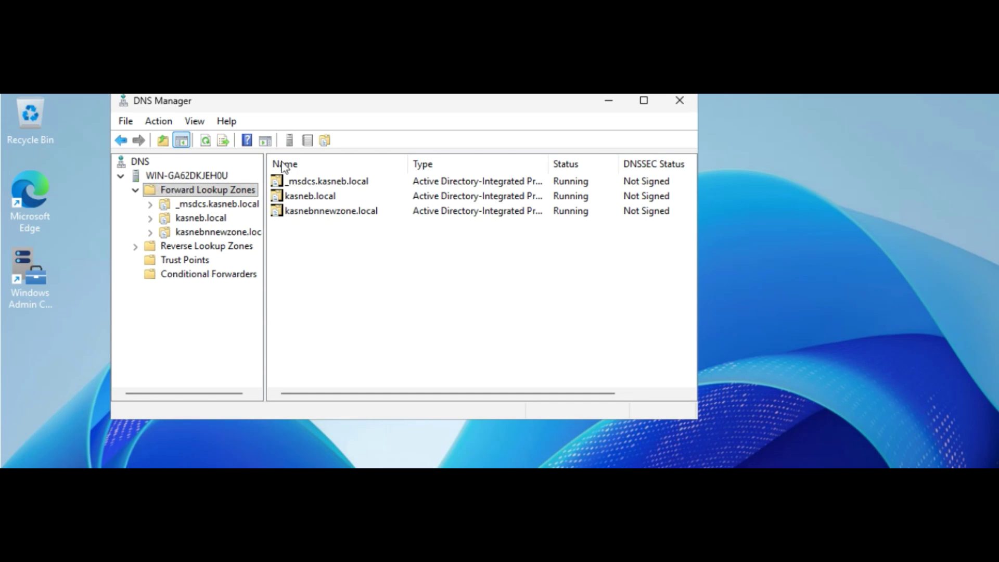
{"action": "left_click", "coordinate": [307, 218]}
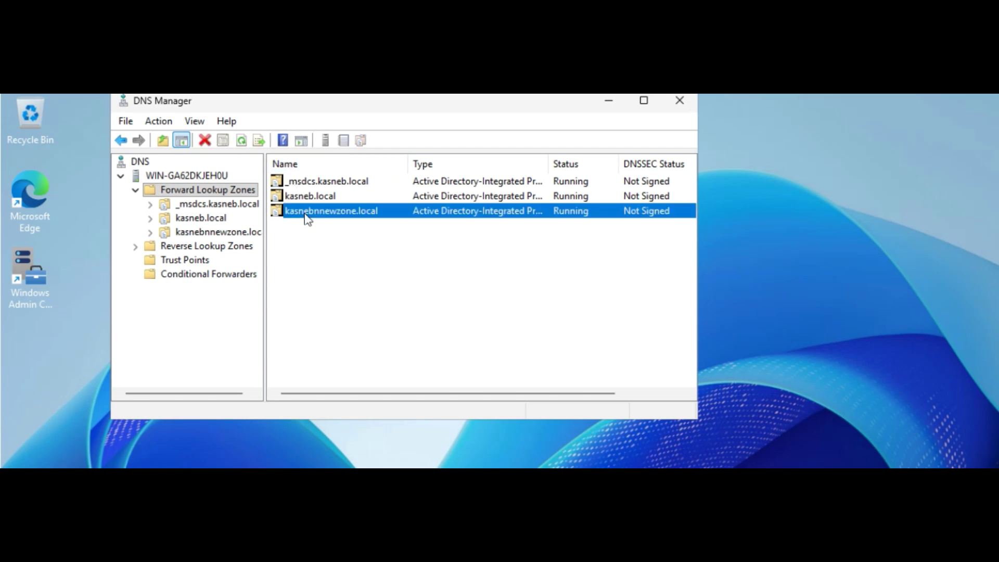
{"action": "right_click", "coordinate": [307, 218]}
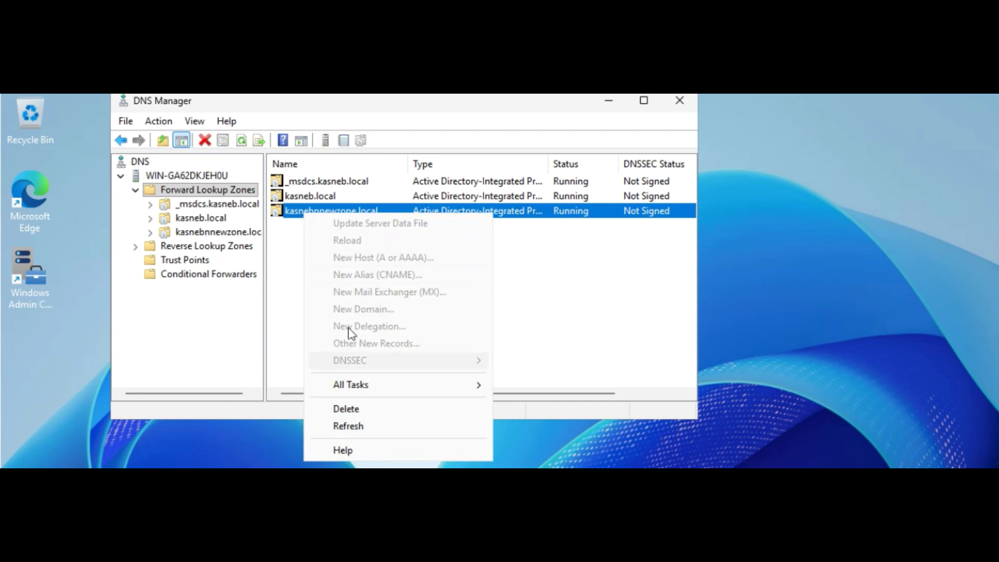
{"action": "left_click", "coordinate": [572, 265]}
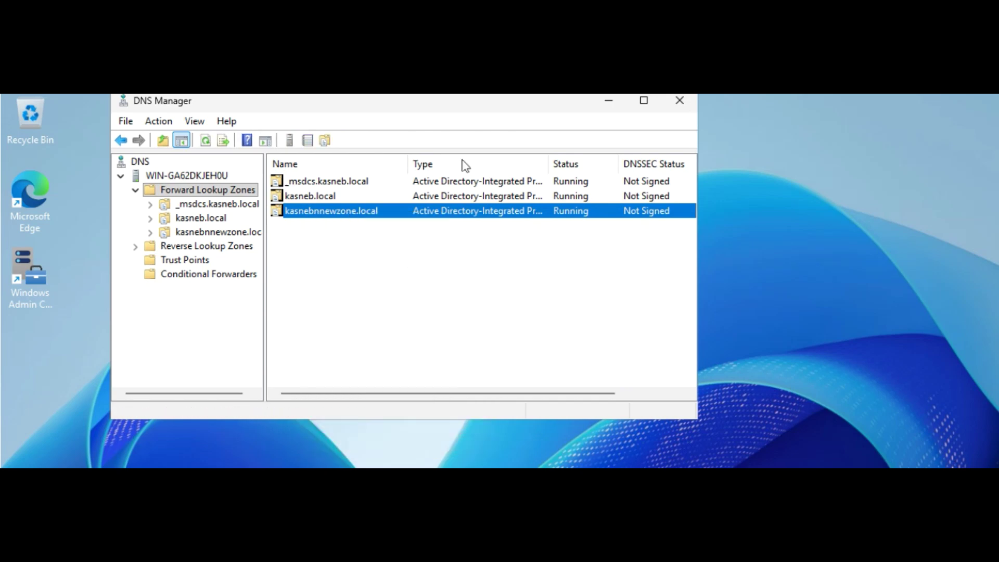
Maximize the window and recheck the commands available for the kasnebnnewzone.local zone
{"action": "left_click", "coordinate": [643, 100]}
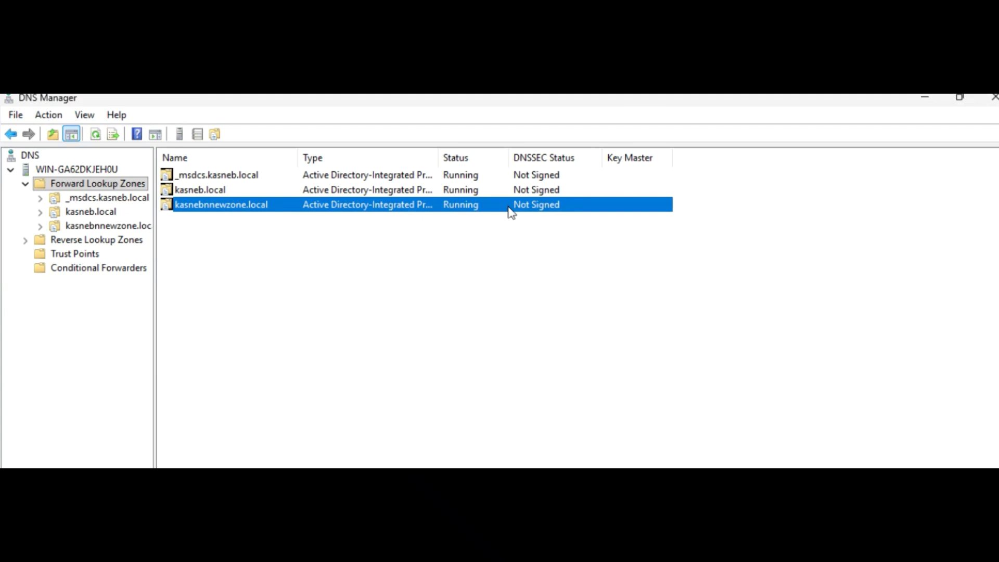
{"action": "right_click", "coordinate": [491, 214]}
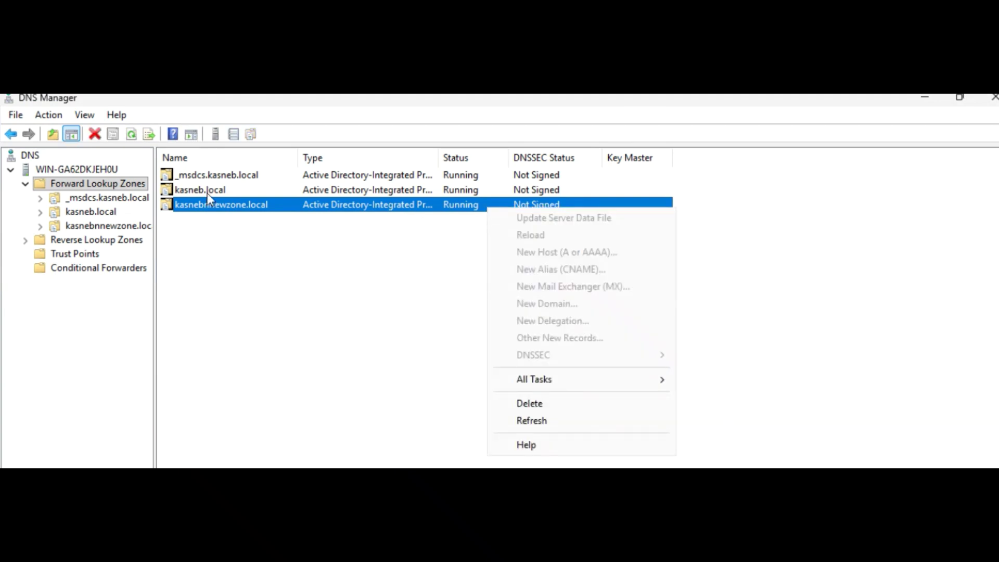
{"action": "mouse_move", "coordinate": [544, 380]}
{"action": "key", "text": "Escape"}
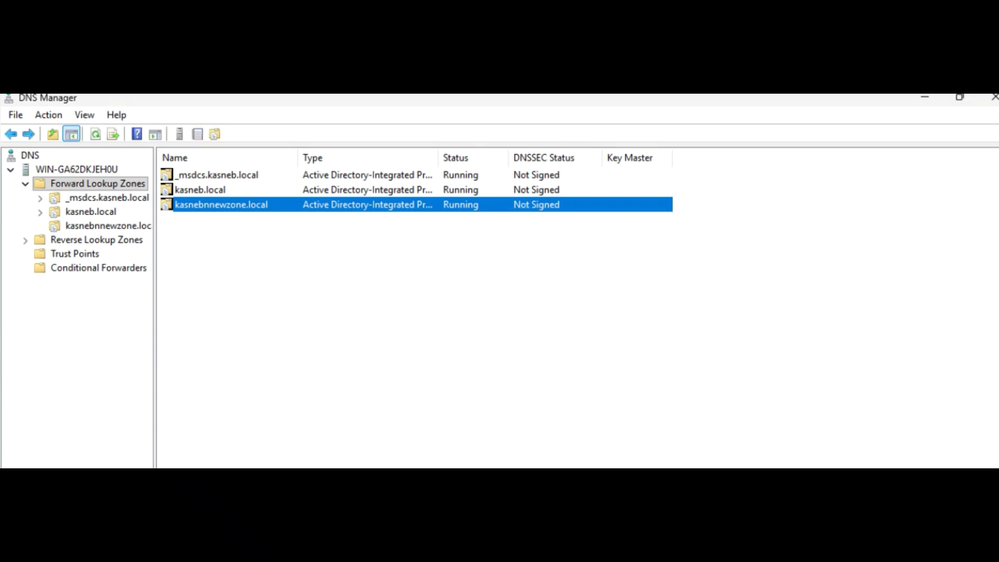
Start a new host record in kasnebnnewzone.local with the name server1 and IP address 192.168.60.1
{"action": "right_click", "coordinate": [259, 206]}
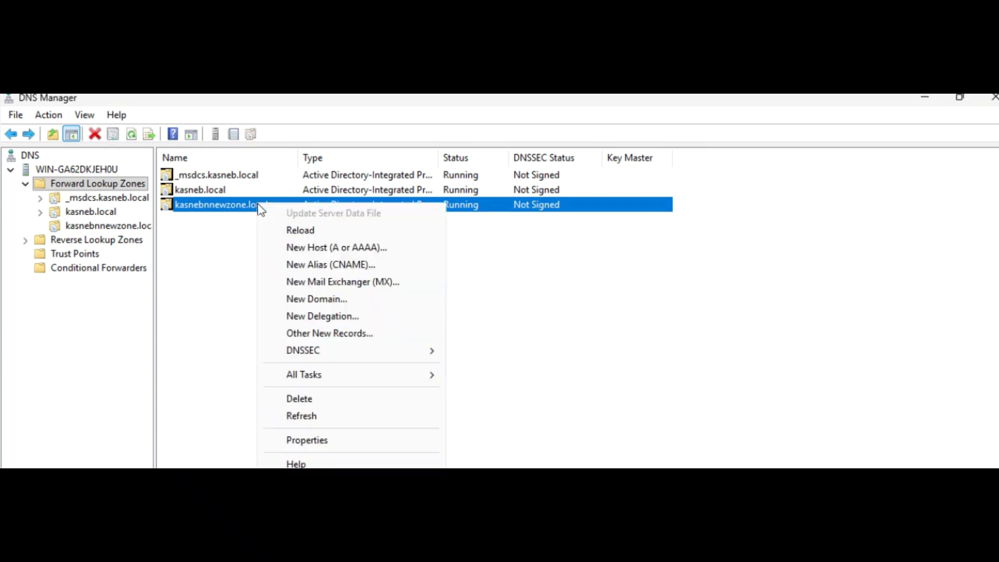
{"action": "left_click", "coordinate": [318, 248]}
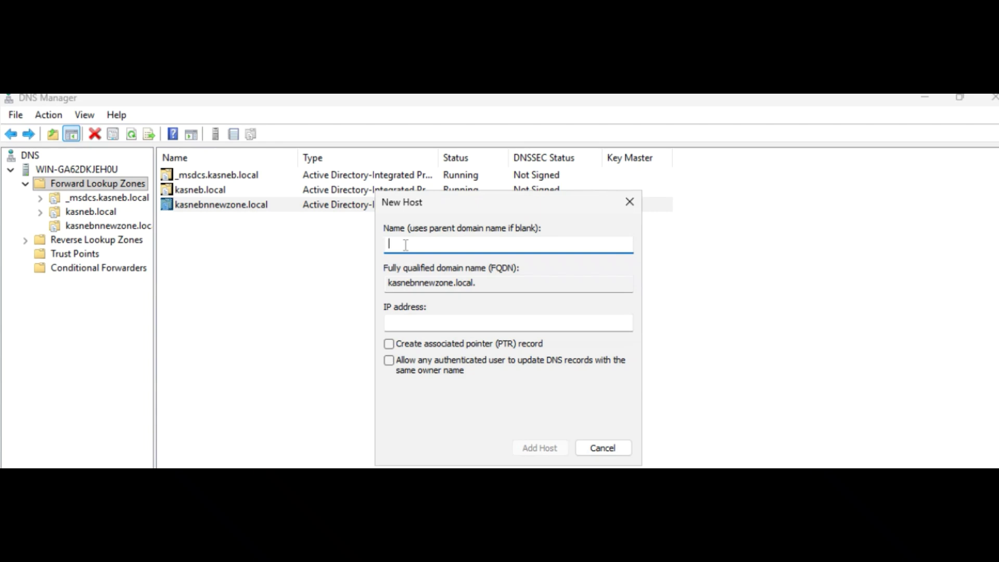
{"action": "type", "text": "server"}
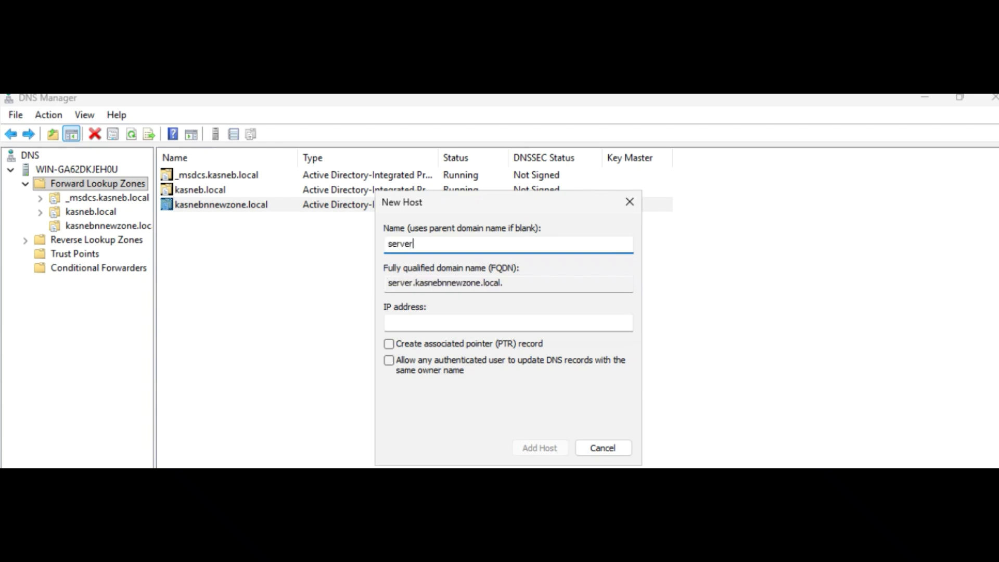
{"action": "type", "text": "1"}
{"action": "left_click", "coordinate": [402, 320]}
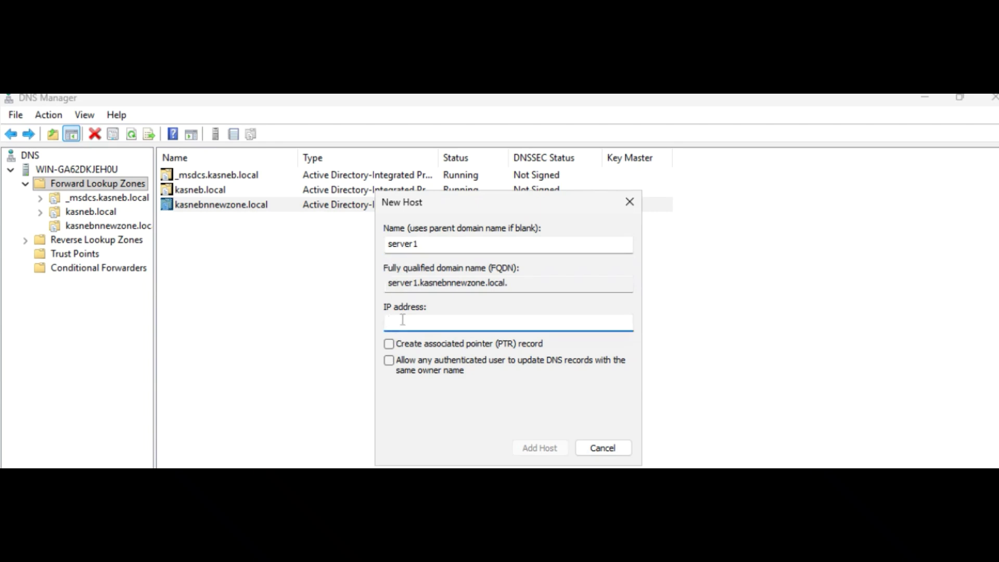
{"action": "type", "text": "192.168.60.1"}
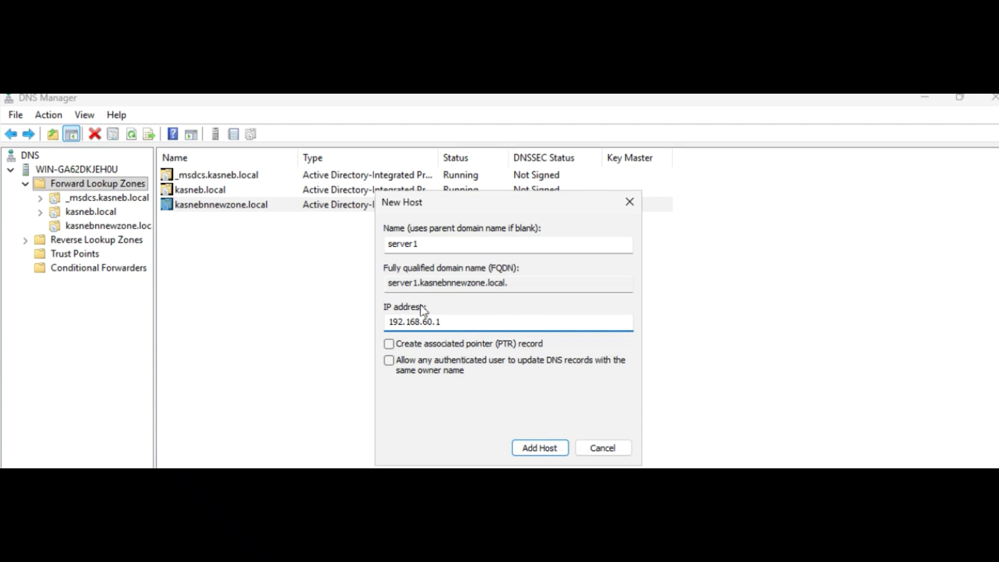
Add the server1 host with an associated pointer (PTR) record, allowing any authenticated user to update DNS records with the same owner name
{"action": "left_click", "coordinate": [389, 344]}
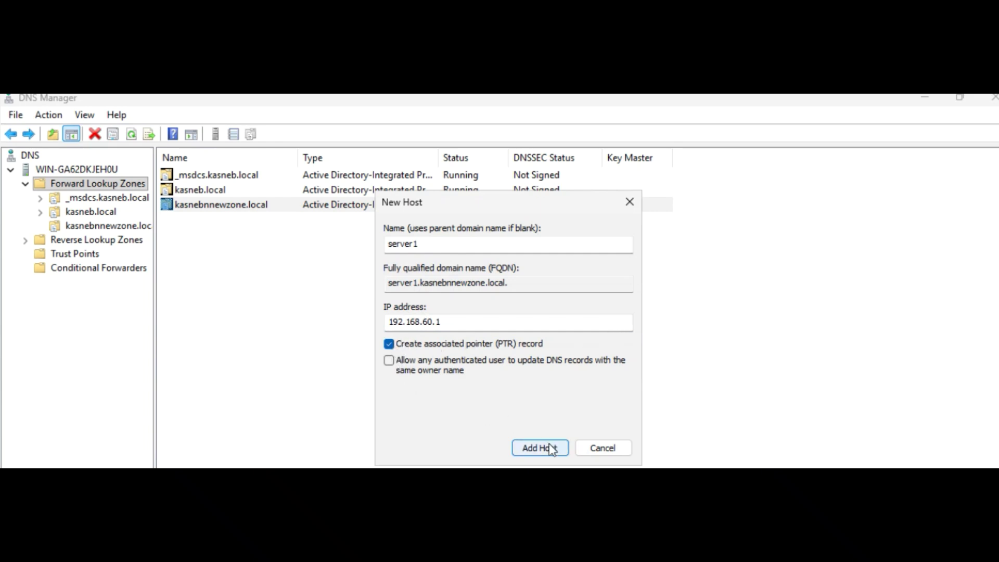
{"action": "left_click", "coordinate": [389, 361]}
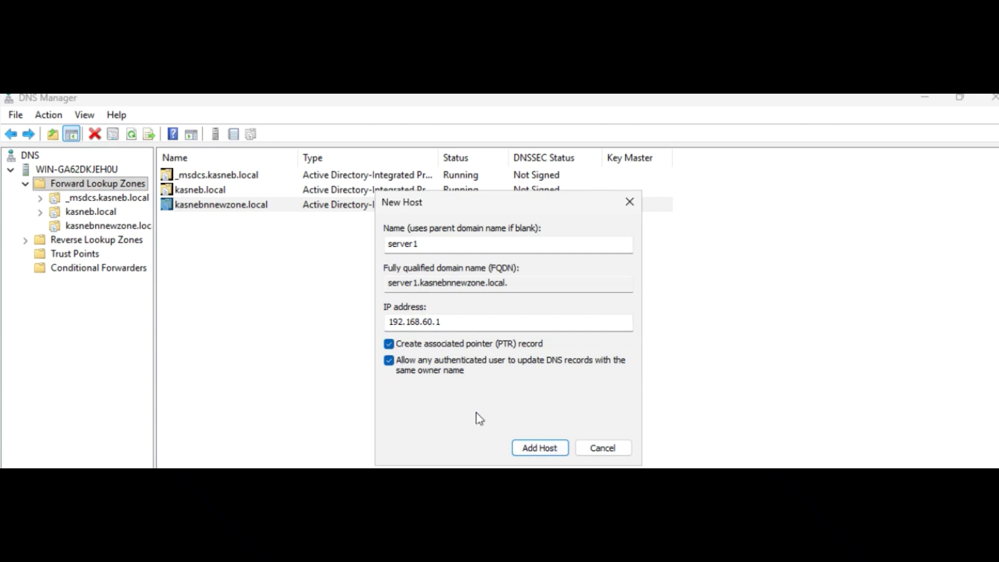
{"action": "left_click", "coordinate": [552, 452]}
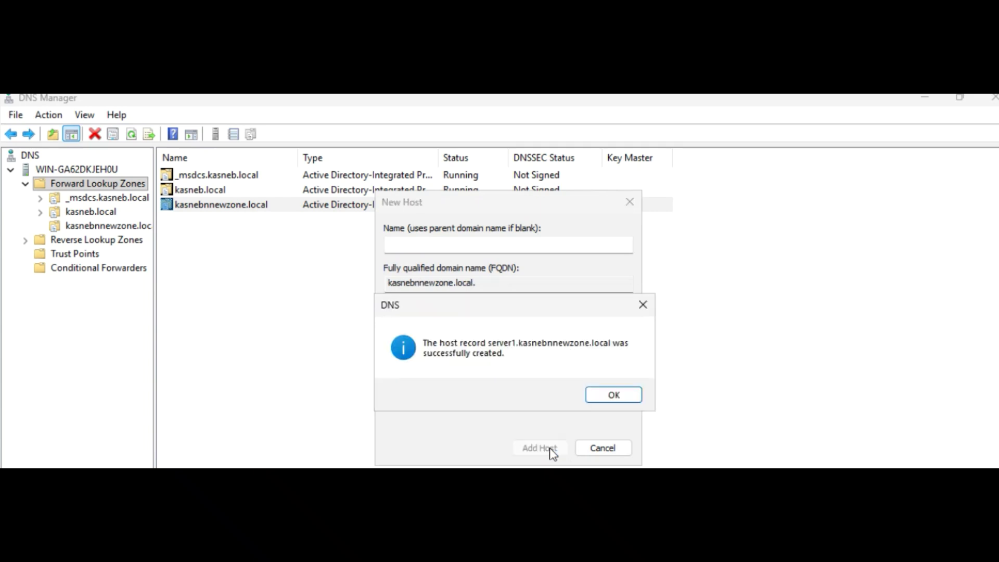
{"action": "left_click", "coordinate": [614, 396]}
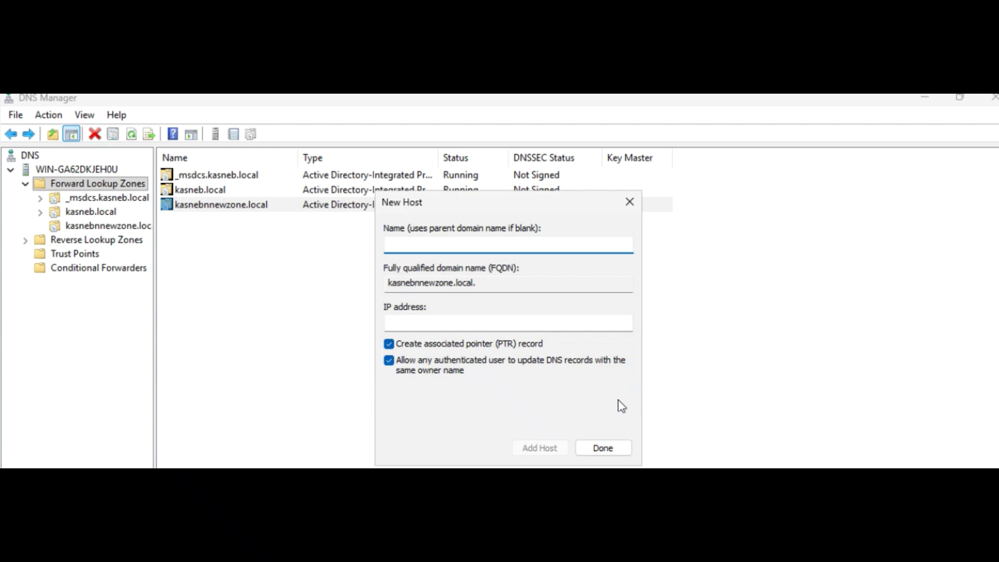
{"action": "left_click", "coordinate": [603, 446]}
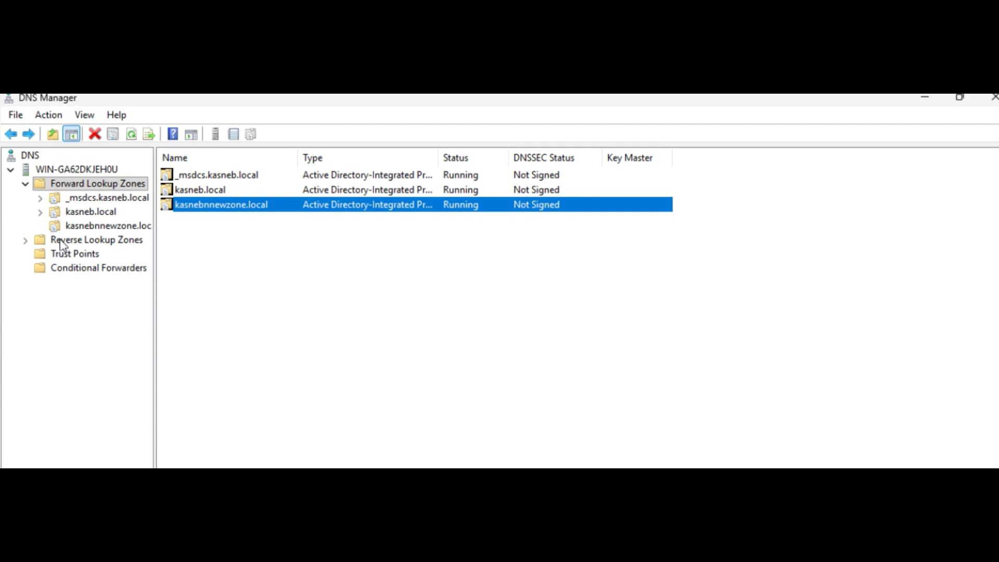
Open the kasnebnnewzone.local zone and start a new alias (CNAME) record with the alias name kasneboffices
{"action": "left_click", "coordinate": [86, 227]}
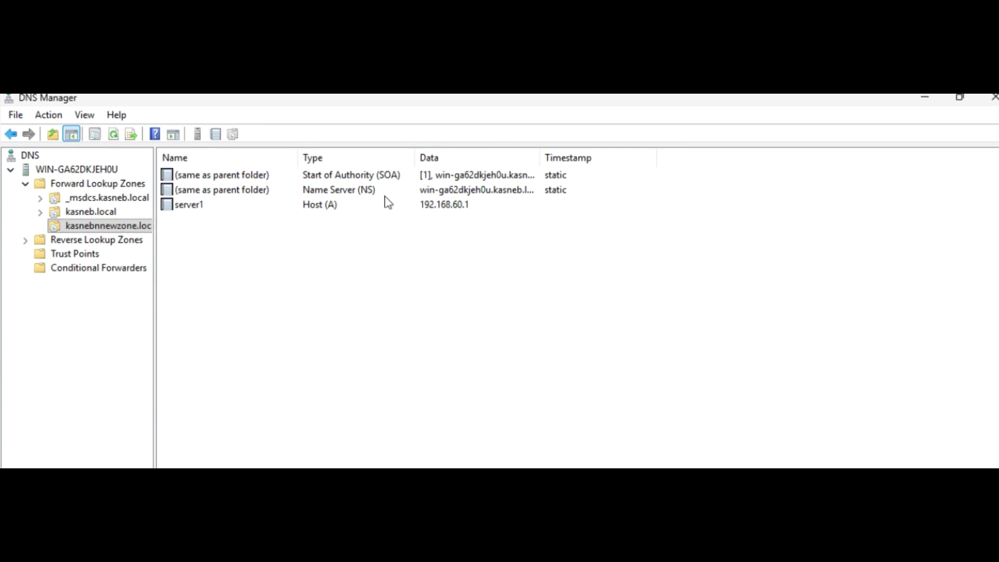
{"action": "left_click", "coordinate": [391, 208]}
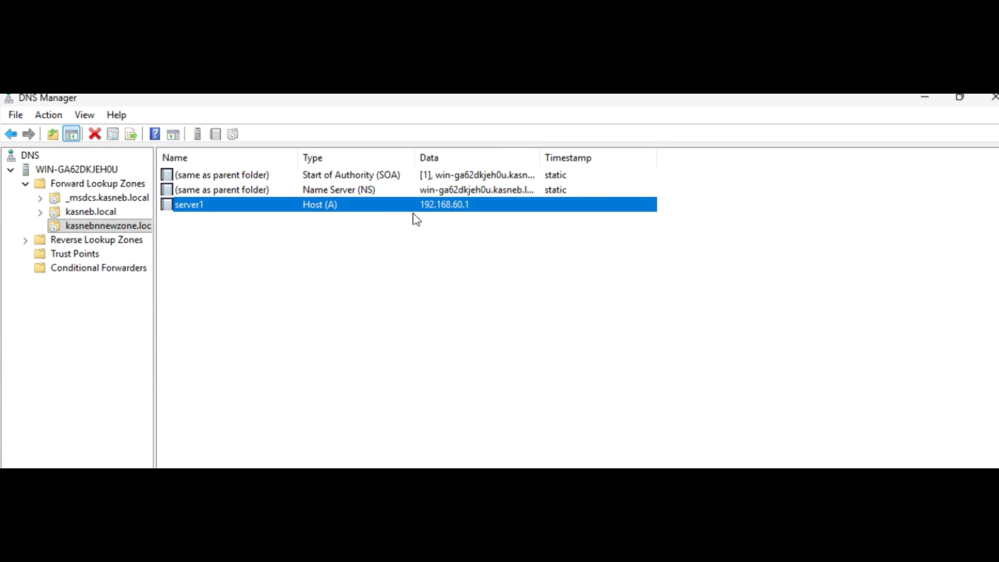
{"action": "right_click", "coordinate": [133, 226]}
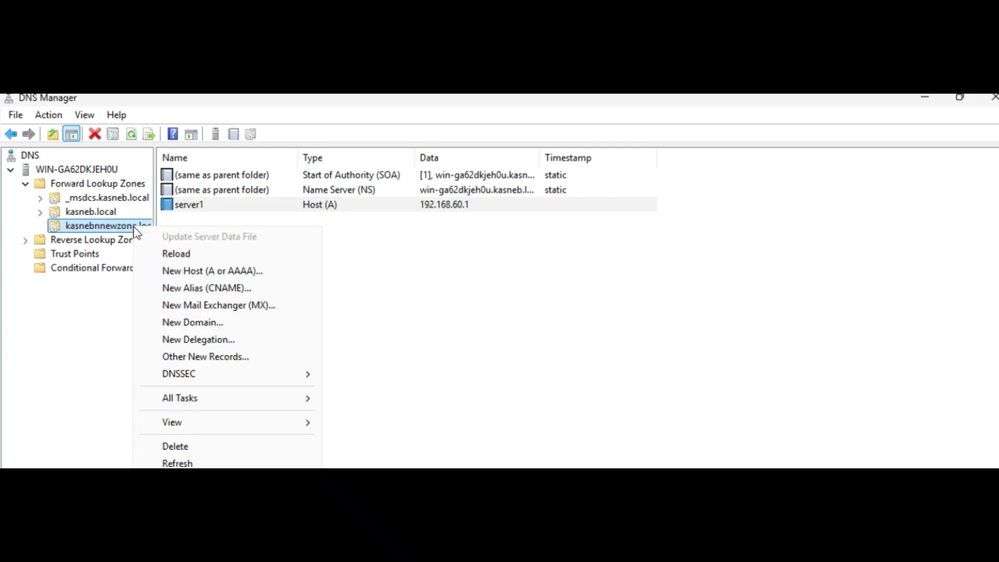
{"action": "left_click", "coordinate": [201, 289]}
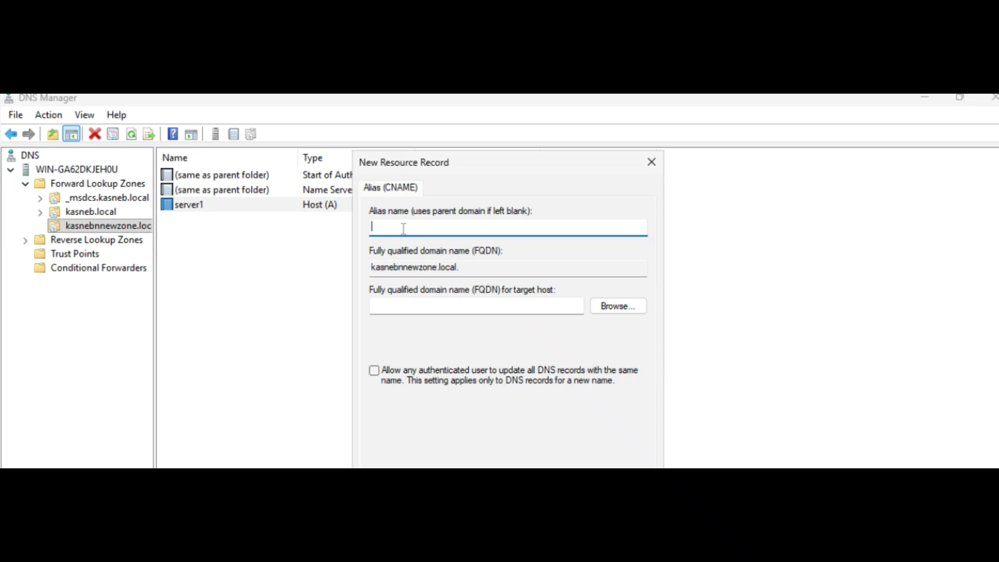
{"action": "type", "text": "kasneb"}
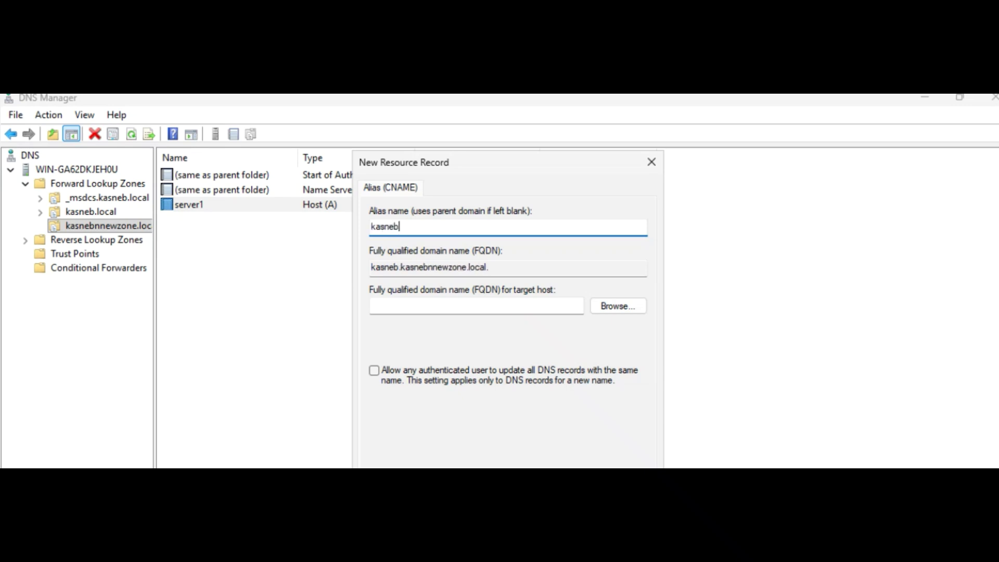
{"action": "type", "text": "offices"}
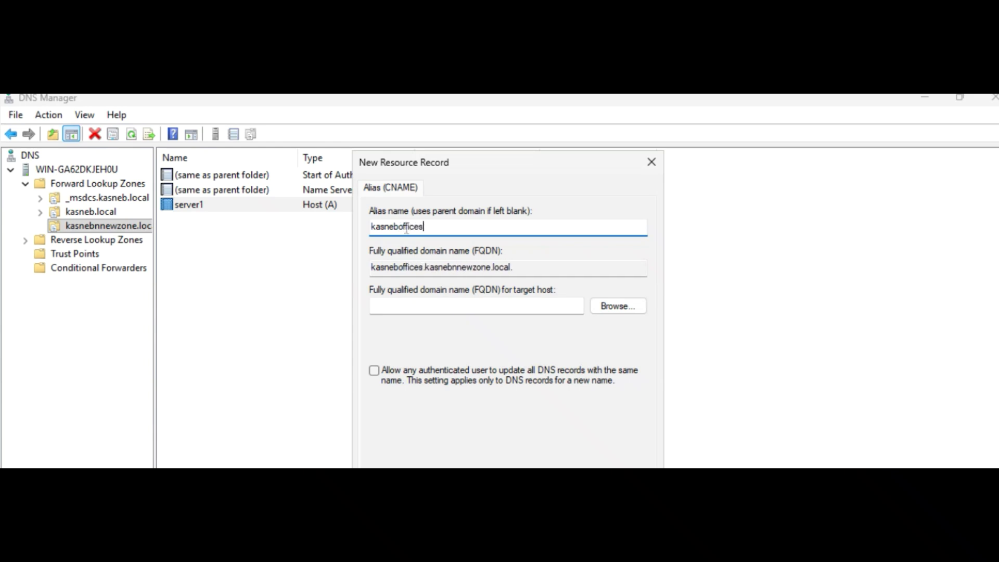
Browse for the alias's target host through the server's forward lookup zones into kasnebnnewzone.local
{"action": "left_click", "coordinate": [405, 306]}
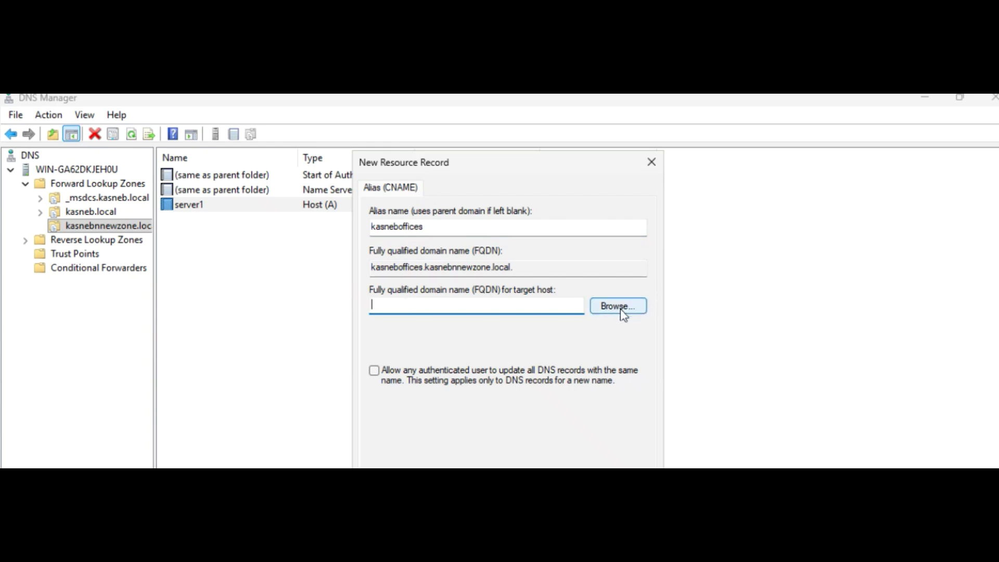
{"action": "type", "text": "kasneb"}
{"action": "left_click", "coordinate": [615, 312]}
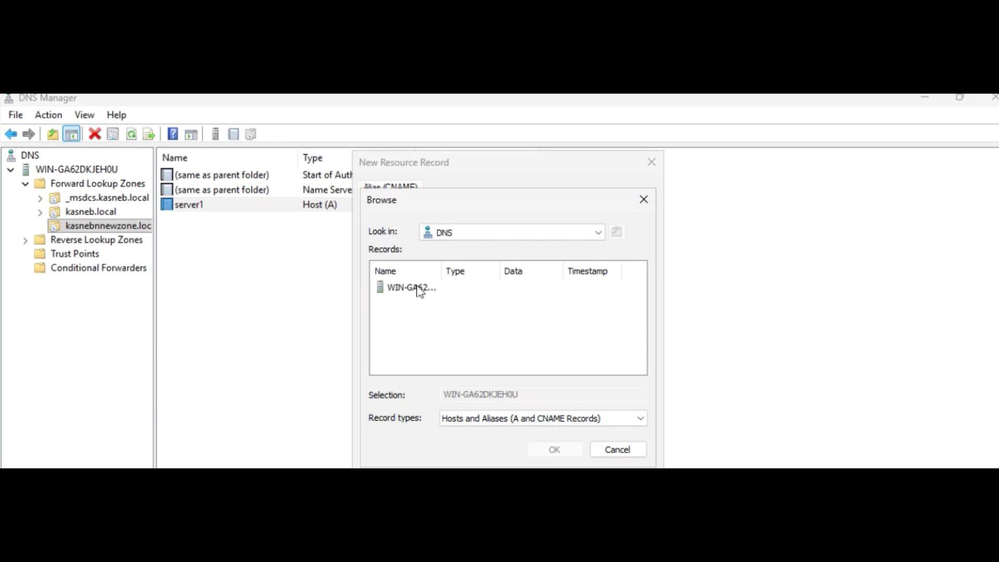
{"action": "left_click", "coordinate": [494, 232]}
{"action": "left_click", "coordinate": [498, 235]}
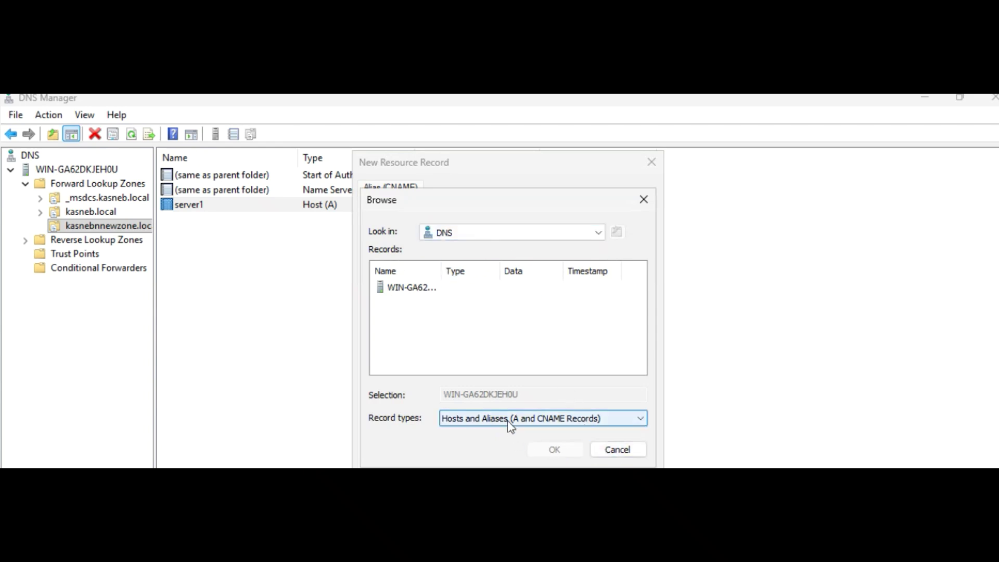
{"action": "left_click", "coordinate": [412, 290]}
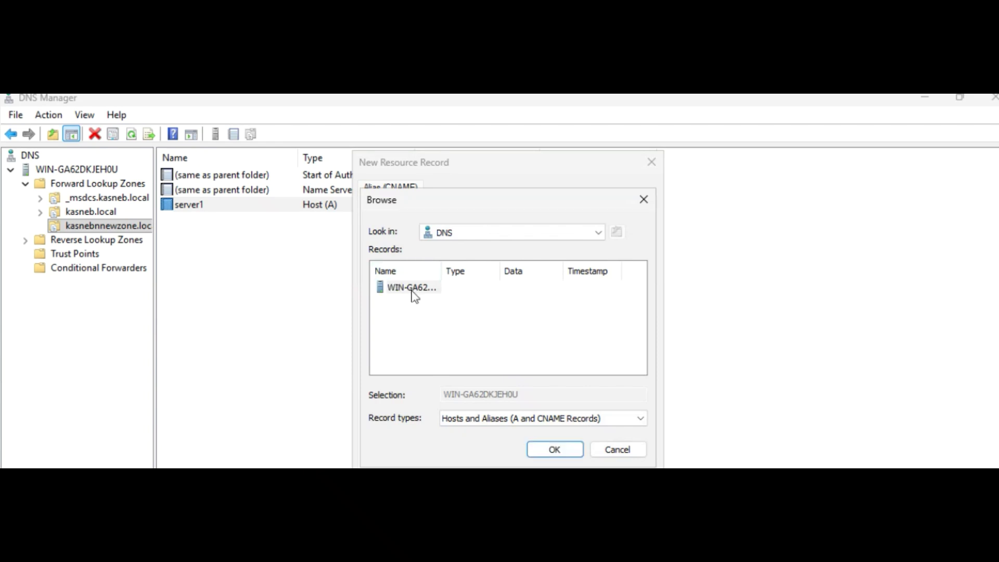
{"action": "left_click", "coordinate": [413, 291]}
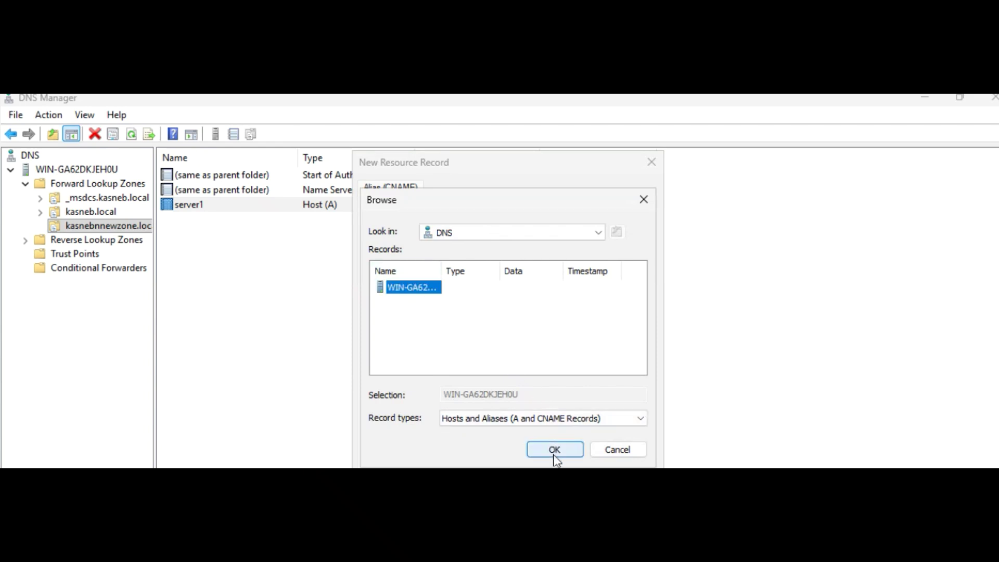
{"action": "left_click", "coordinate": [554, 458]}
{"action": "left_click", "coordinate": [432, 291]}
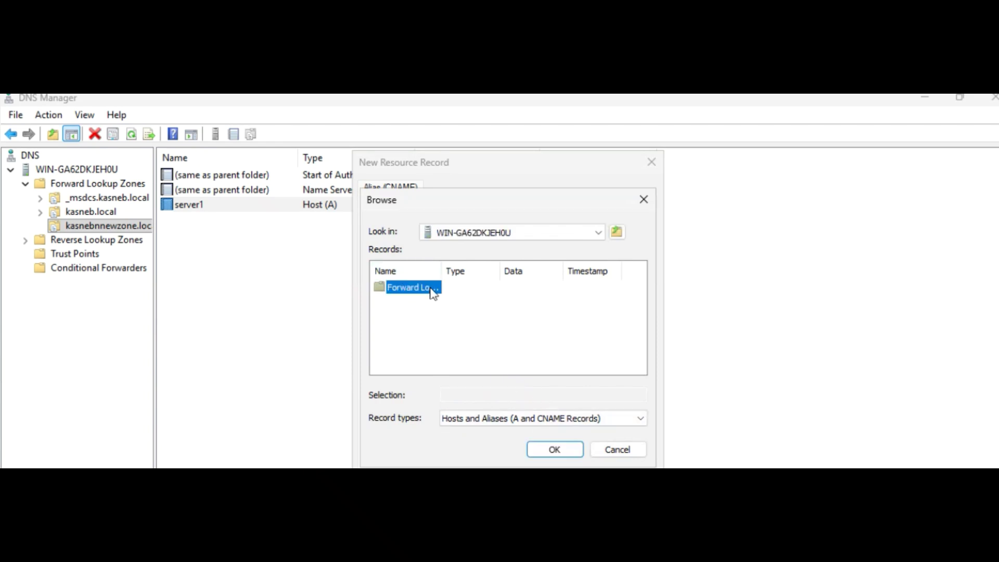
{"action": "double_click", "coordinate": [433, 290]}
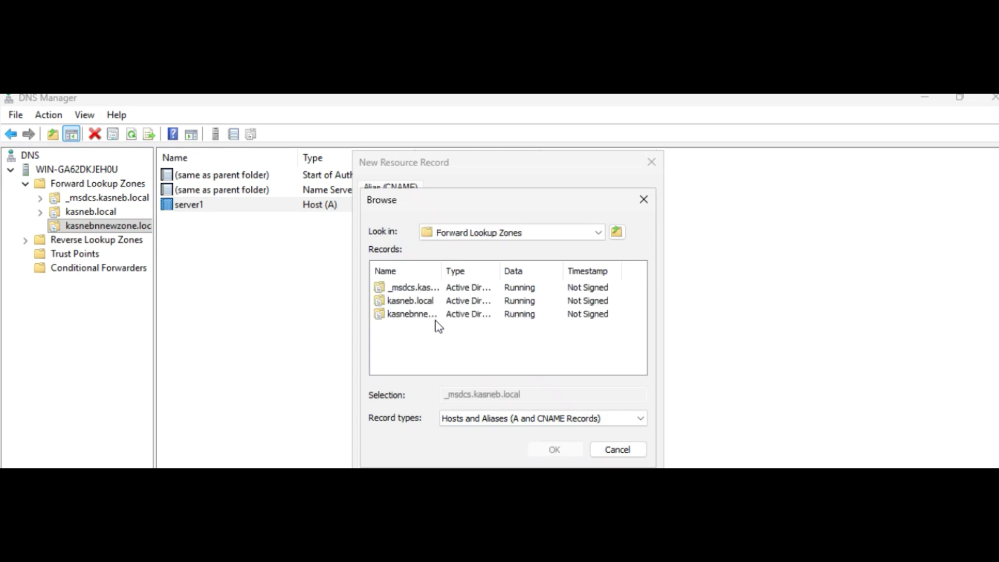
{"action": "left_click", "coordinate": [433, 316]}
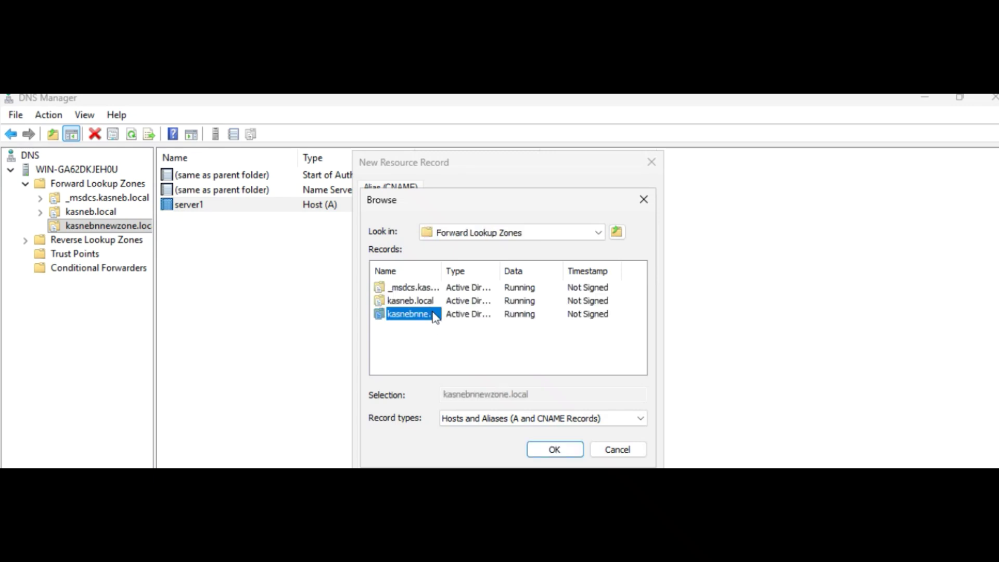
{"action": "left_click", "coordinate": [553, 450]}
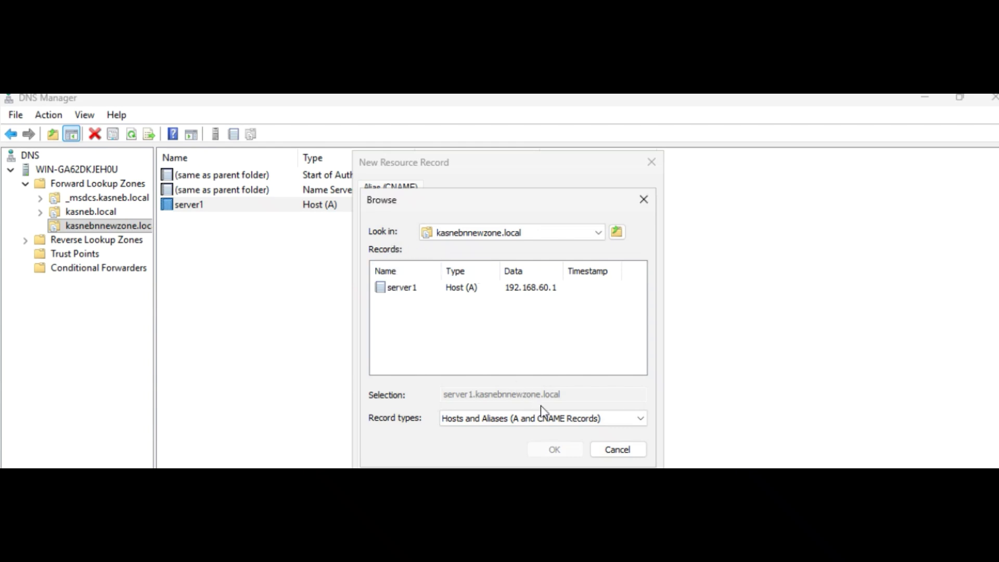
Use server1.kasnebnnewzone.local as the target host and create the alias, allowing any authenticated user to update all DNS records with the same name
{"action": "left_click", "coordinate": [624, 419]}
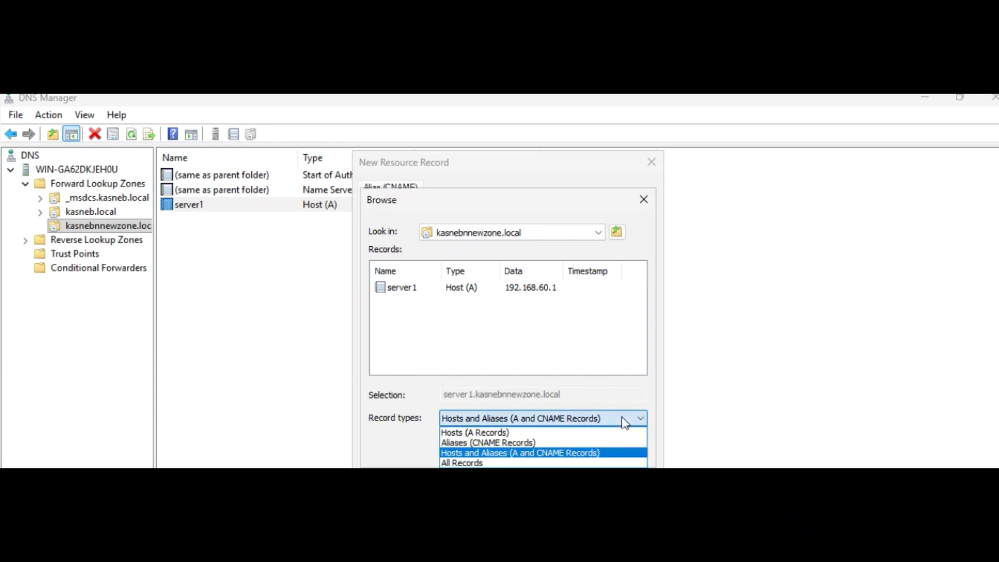
{"action": "left_click", "coordinate": [515, 444]}
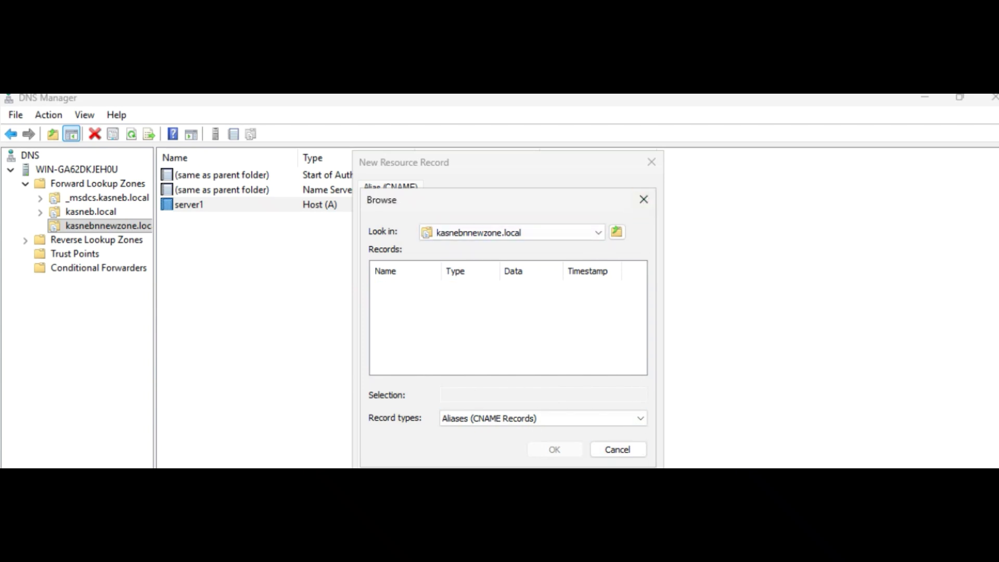
{"action": "mouse_move", "coordinate": [665, 467]}
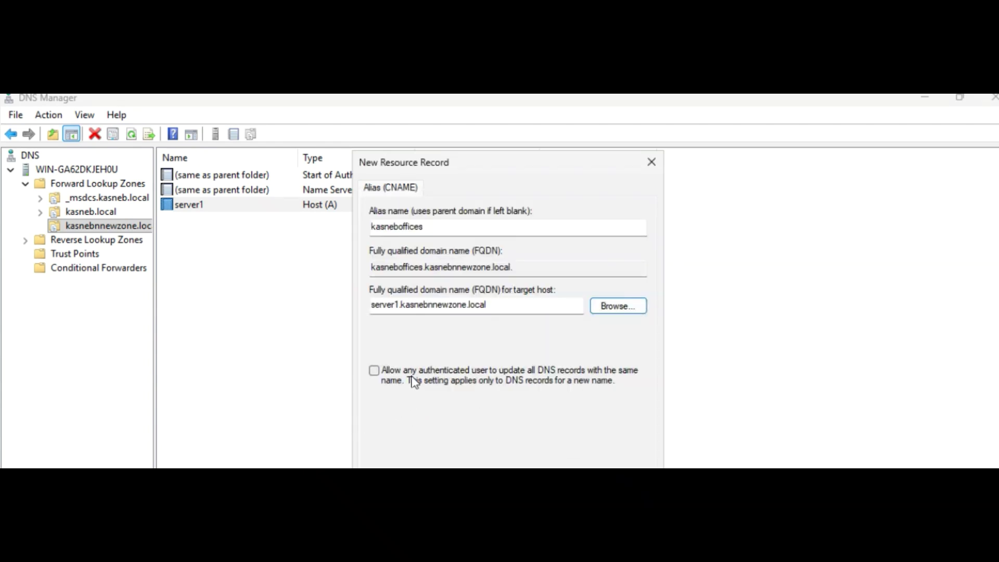
{"action": "left_click", "coordinate": [375, 371]}
{"action": "left_click", "coordinate": [582, 475]}
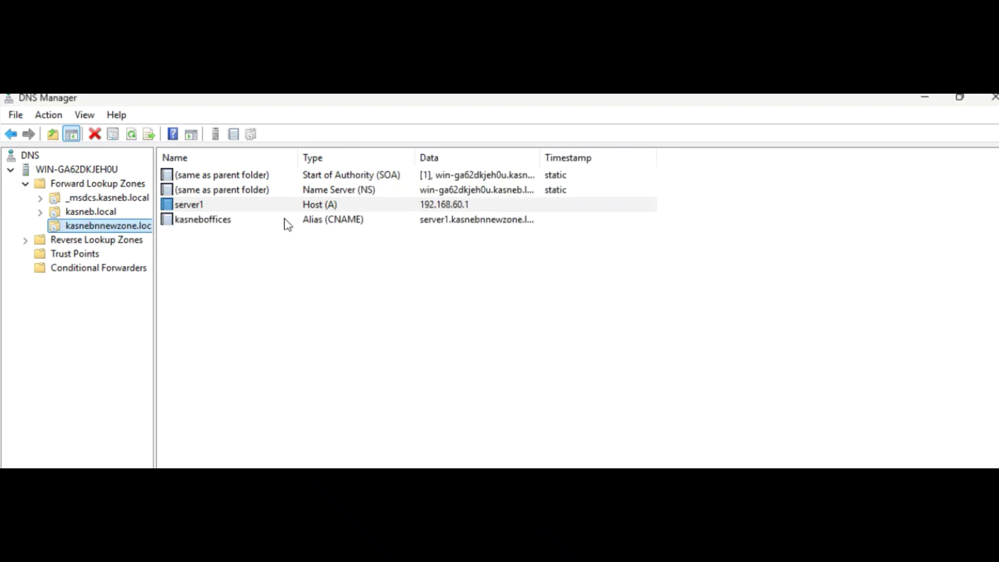
Review the properties of the kasneboffices alias record and close them
{"action": "left_click", "coordinate": [387, 222]}
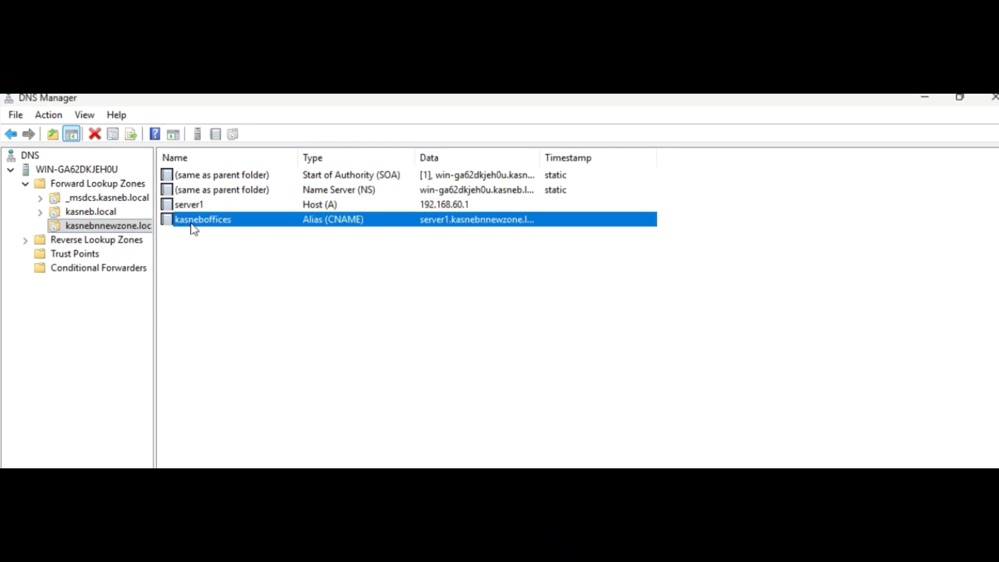
{"action": "right_click", "coordinate": [235, 229]}
{"action": "left_click", "coordinate": [279, 257]}
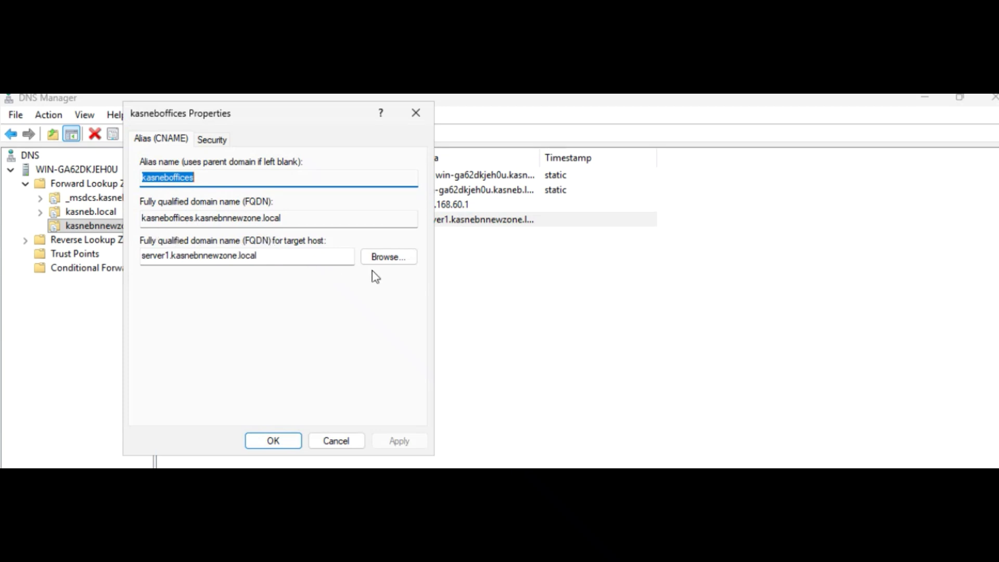
{"action": "left_click", "coordinate": [273, 441]}
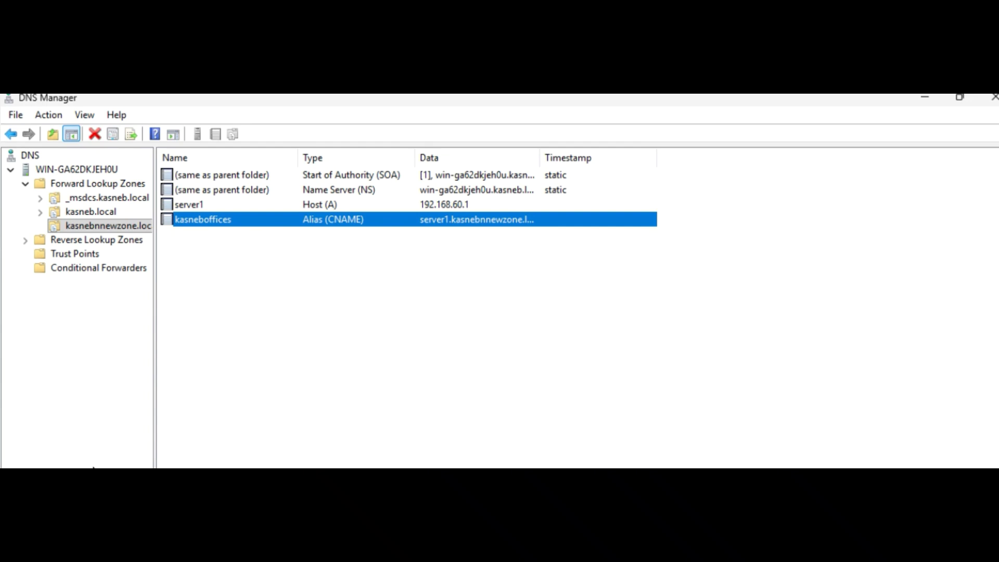
Add a mail exchanger (MX) record to kasnebnnewzone.local with kasneb.mail as the mail server's fully qualified domain name
{"action": "right_click", "coordinate": [89, 225]}
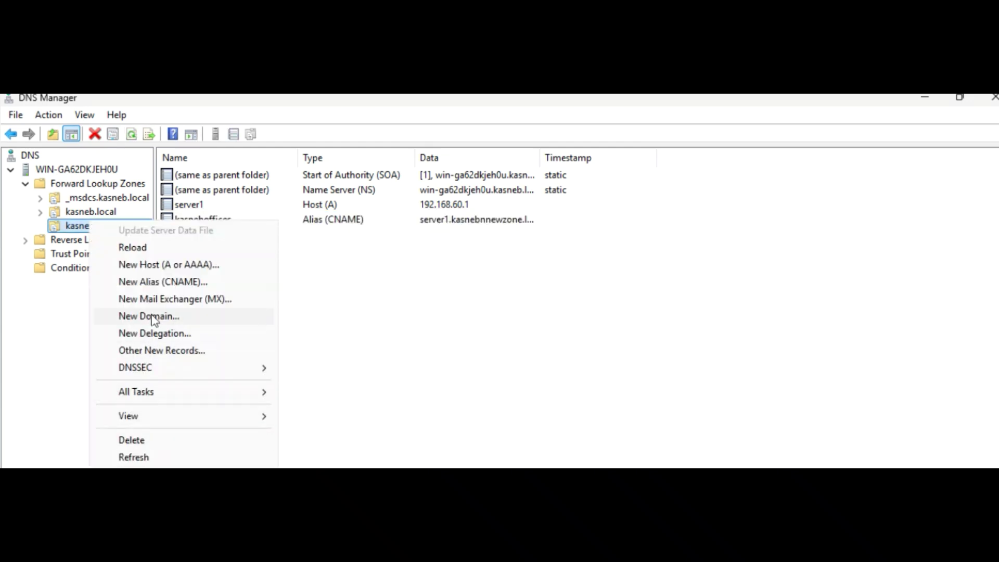
{"action": "left_click", "coordinate": [159, 300]}
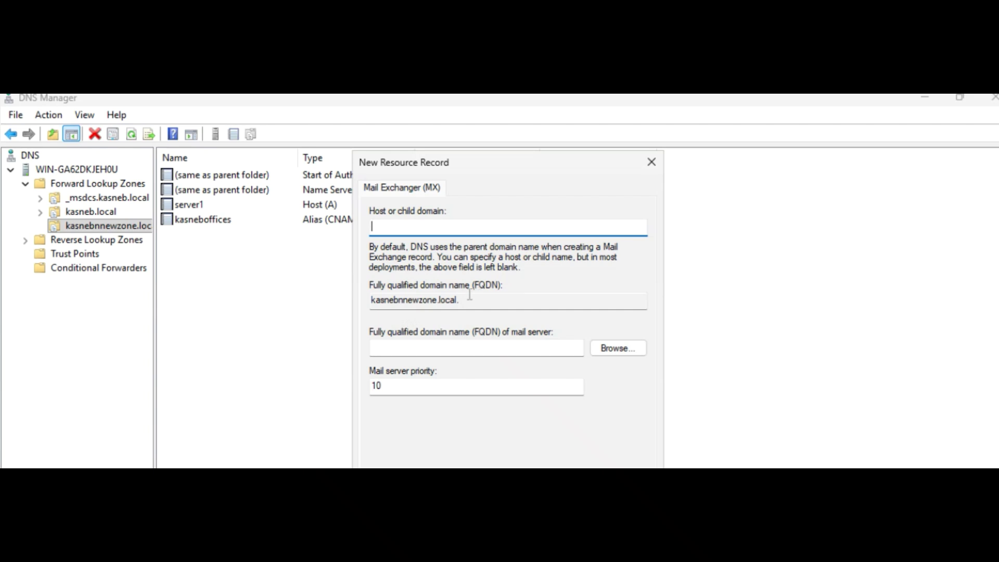
{"action": "left_click", "coordinate": [418, 346]}
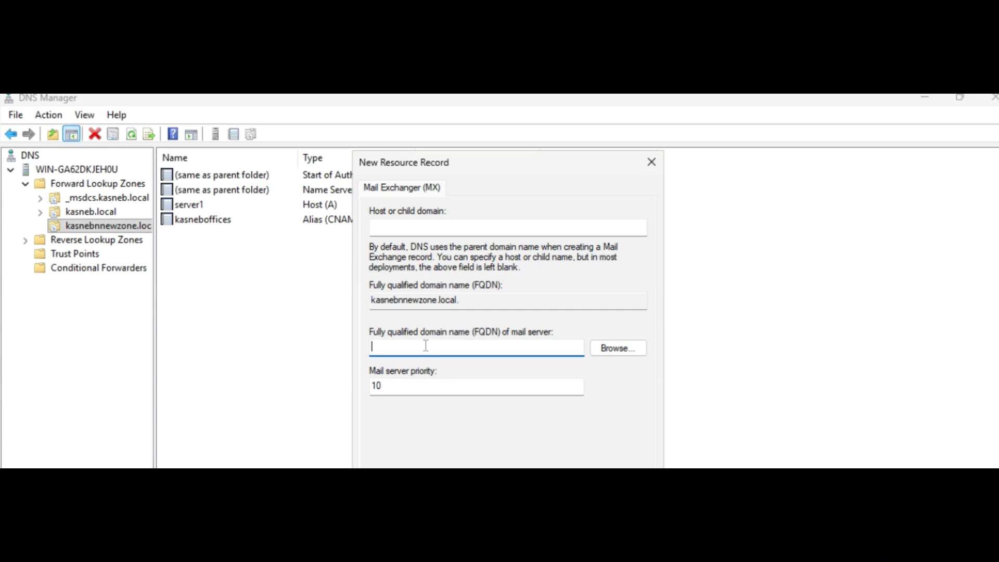
{"action": "type", "text": "kasnebmail"}
{"action": "key", "text": "BackSpace"}
{"action": "key", "text": "BackSpace"}
{"action": "key", "text": "BackSpace"}
{"action": "key", "text": "BackSpace"}
{"action": "key", "text": "BackSpace"}
{"action": "type", "text": "b.ma"}
{"action": "key", "text": "Return"}
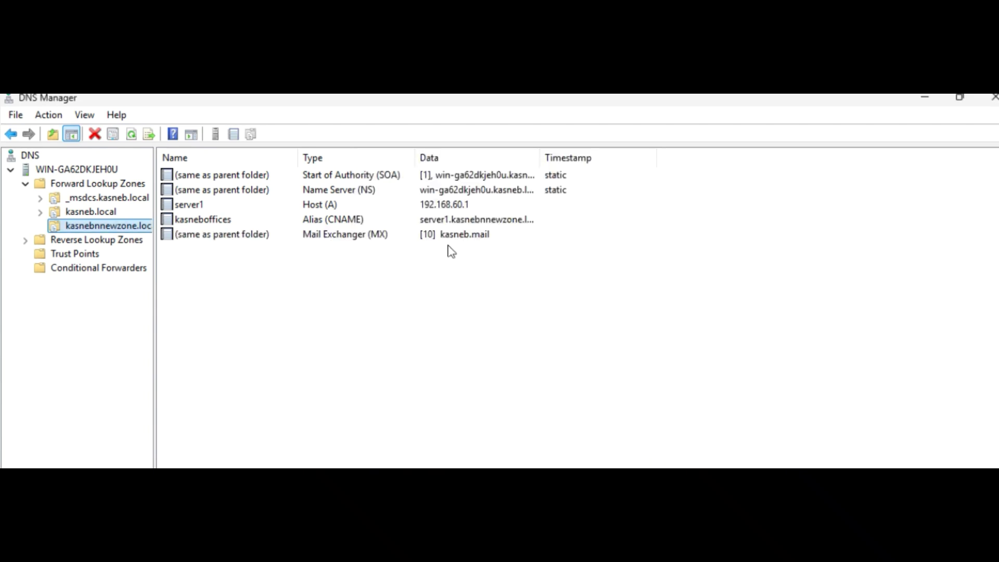
Open the 60.168.192.in-addr.arpa reverse lookup zone to view its records
{"action": "right_click", "coordinate": [92, 226]}
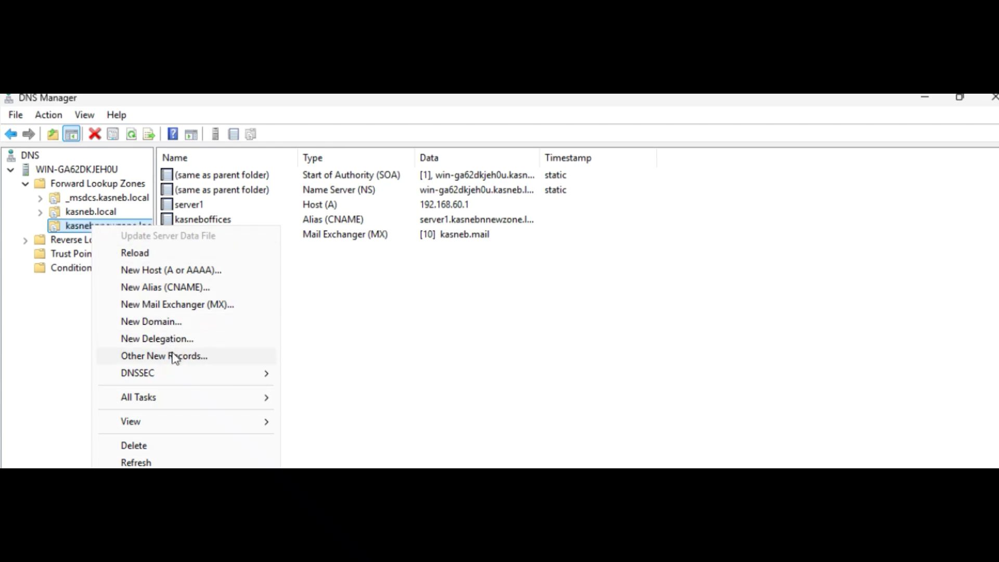
{"action": "left_click", "coordinate": [334, 312]}
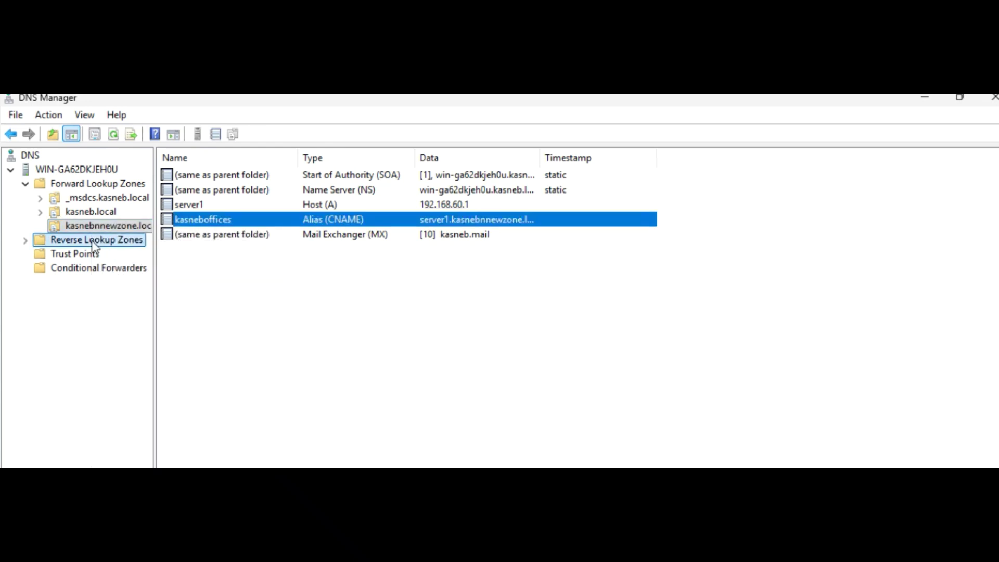
{"action": "left_click", "coordinate": [91, 240]}
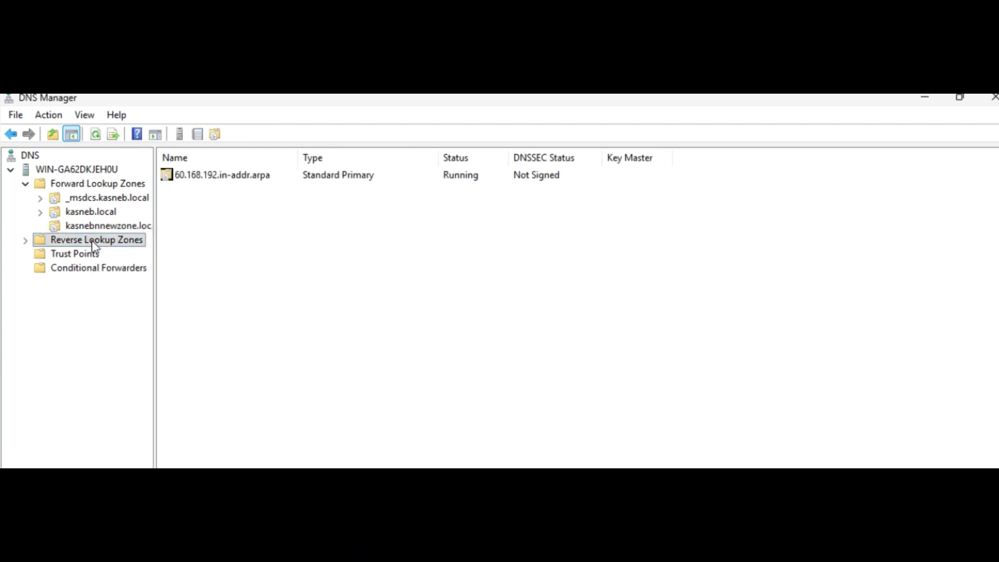
{"action": "right_click", "coordinate": [291, 180]}
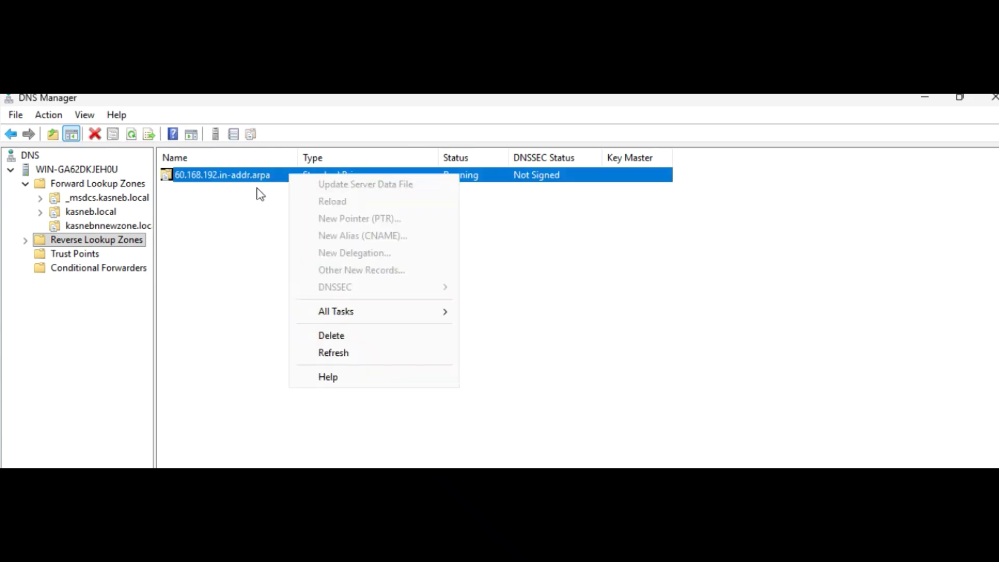
{"action": "left_click", "coordinate": [350, 353]}
{"action": "key", "text": "Return"}
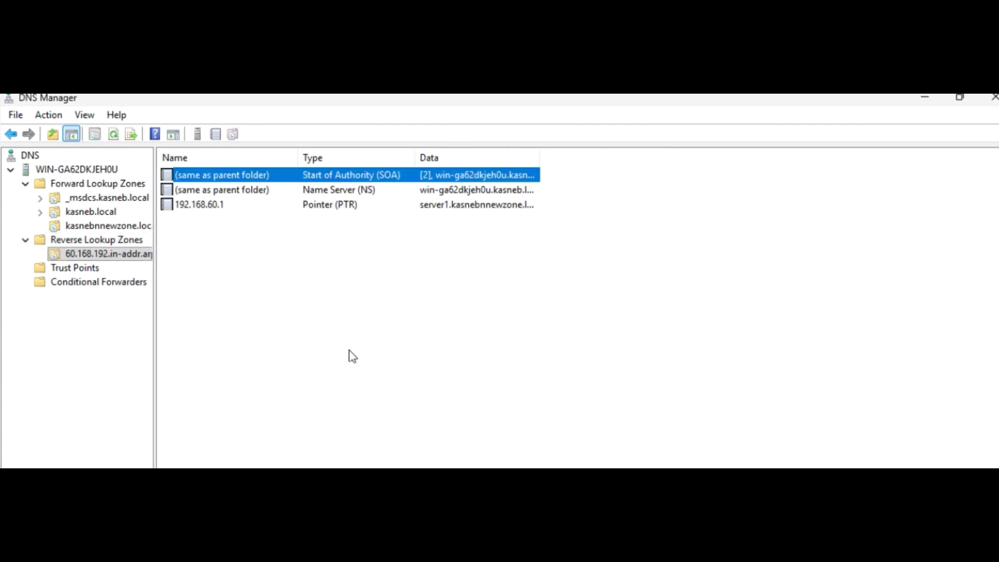
{"action": "right_click", "coordinate": [105, 254]}
{"action": "mouse_move", "coordinate": [160, 368]}
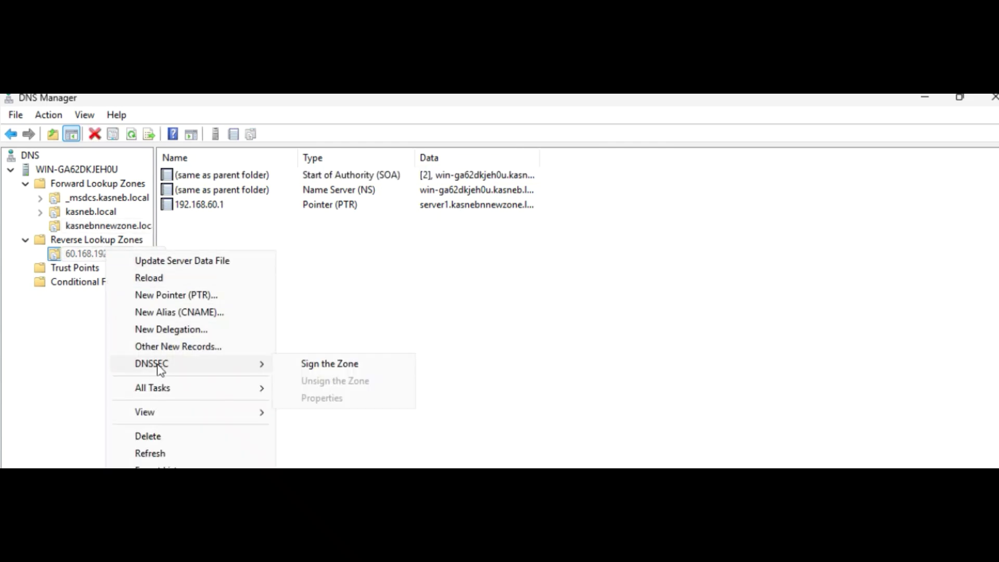
{"action": "left_click", "coordinate": [346, 207]}
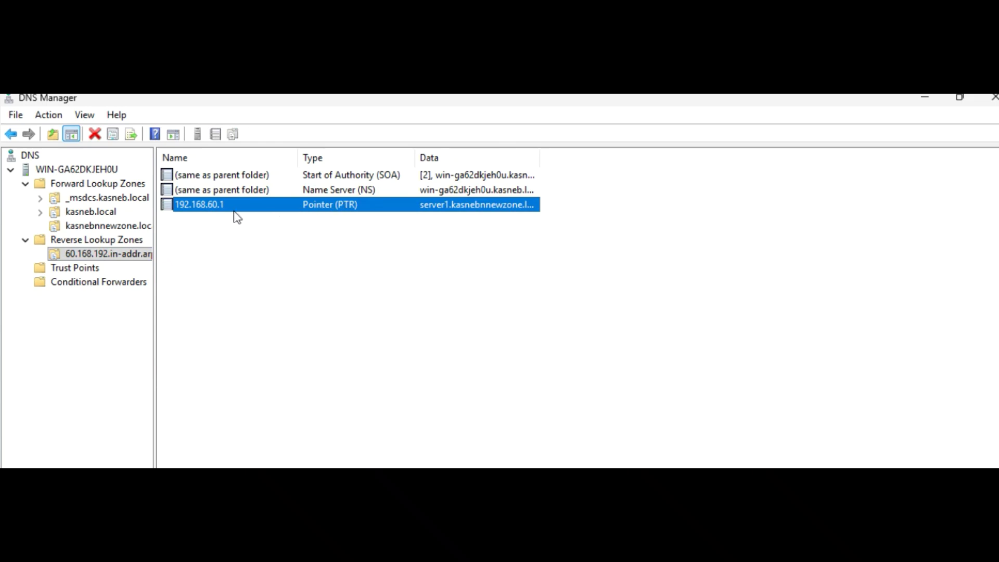
{"action": "right_click", "coordinate": [225, 194]}
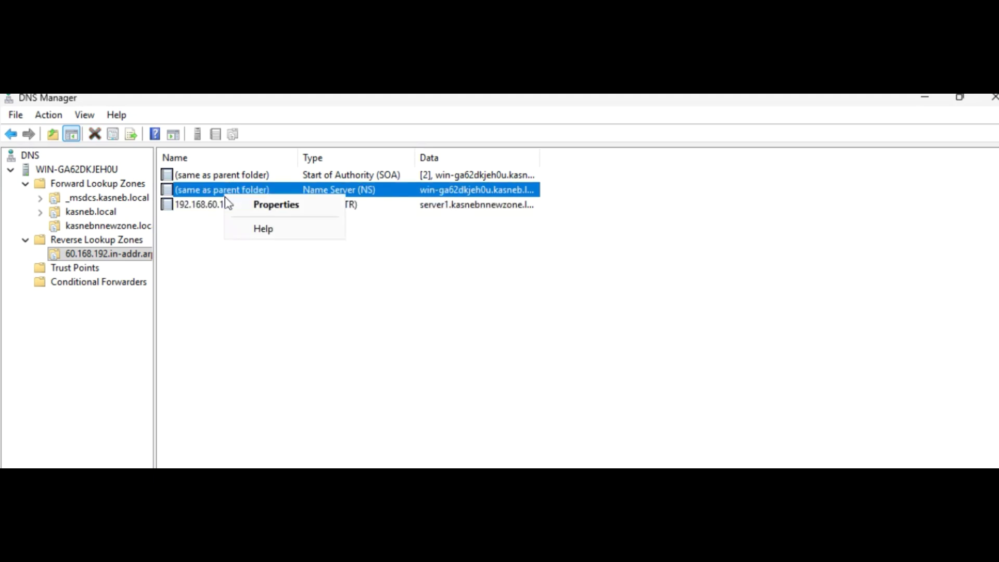
{"action": "left_click", "coordinate": [217, 213]}
{"action": "right_click", "coordinate": [215, 207]}
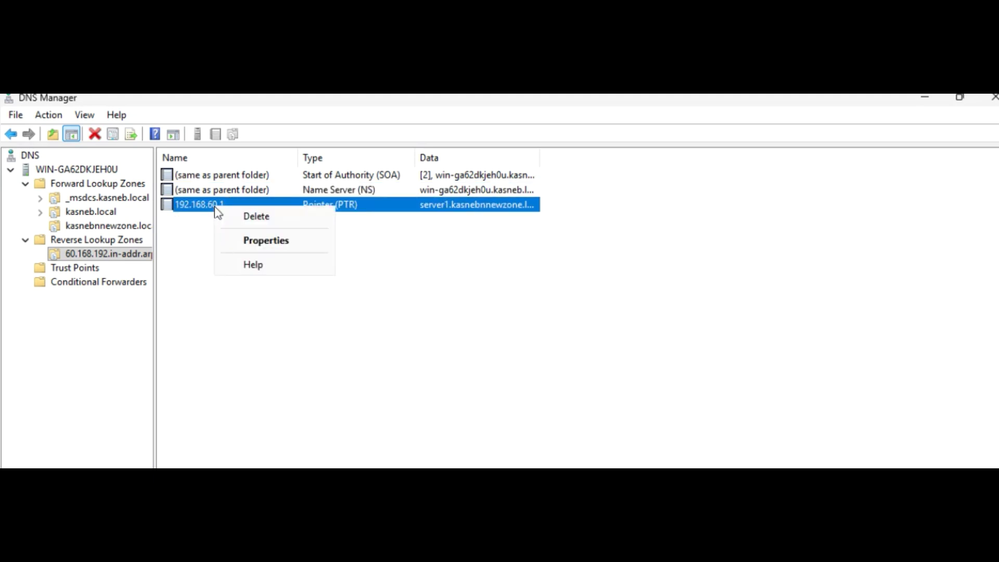
{"action": "left_click", "coordinate": [127, 255]}
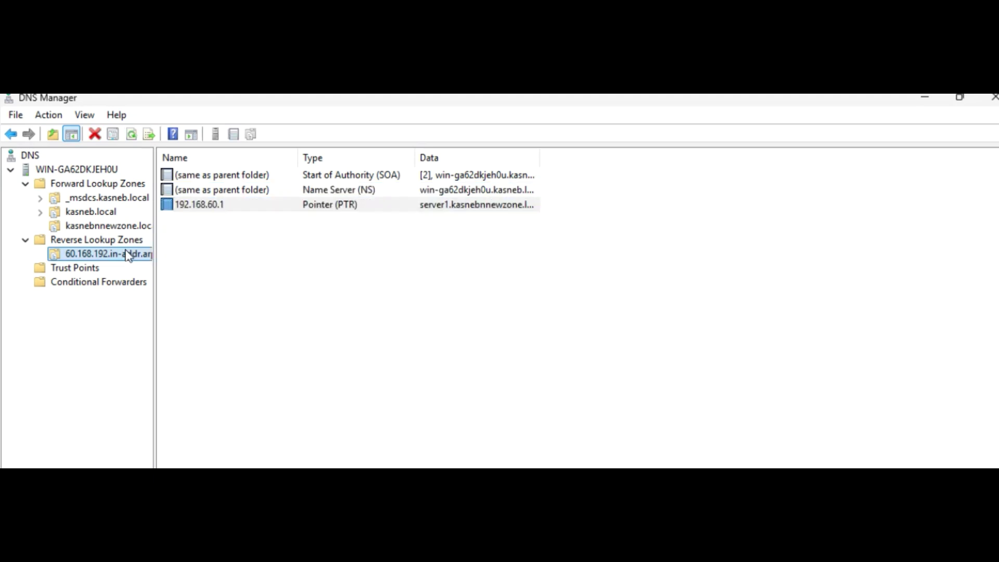
Try to create a pointer (PTR) record in the 60.168.192.in-addr.arpa zone with only 192.168.60. as the host IP address
{"action": "right_click", "coordinate": [129, 257]}
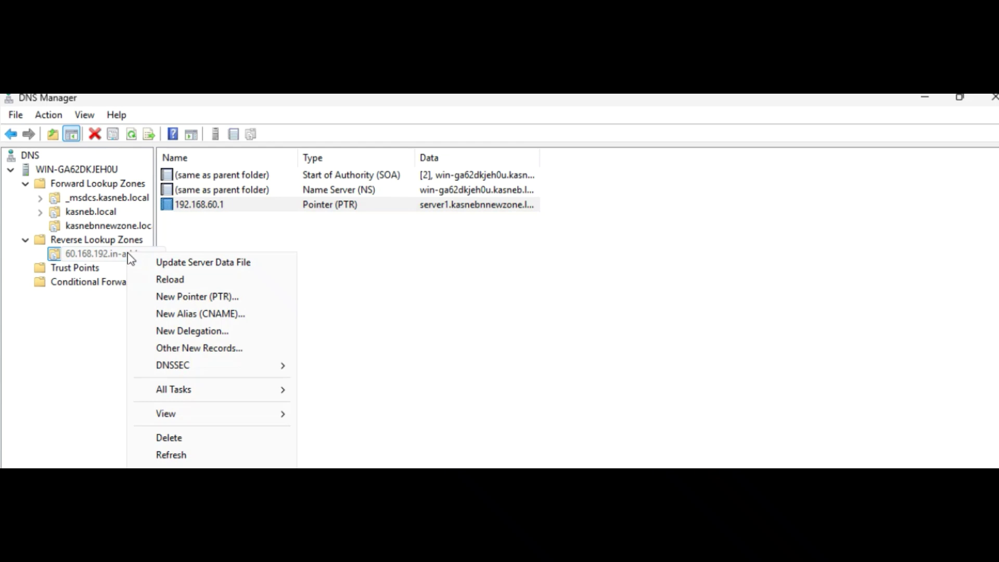
{"action": "left_click", "coordinate": [185, 298]}
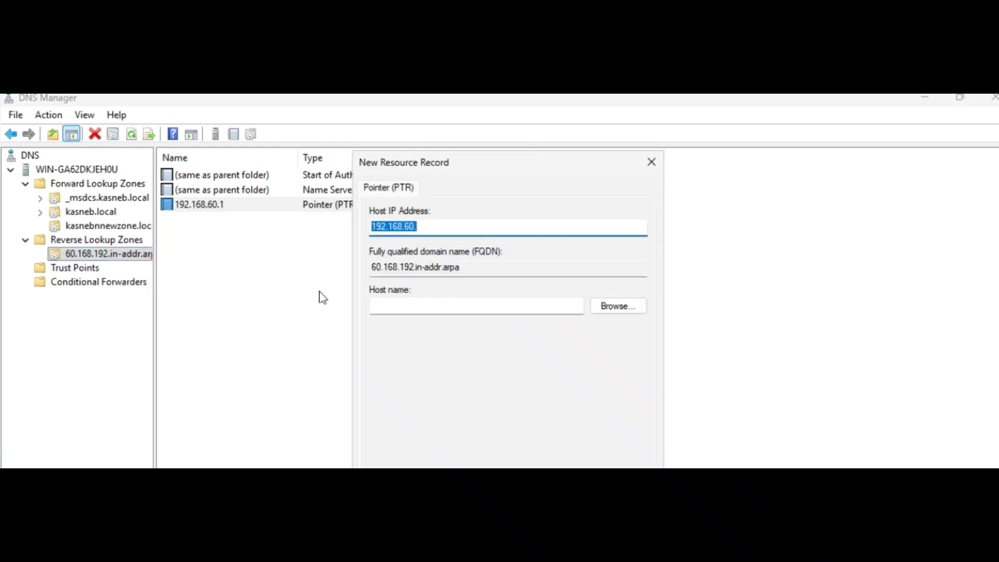
{"action": "left_click", "coordinate": [436, 229]}
{"action": "key", "text": "Return"}
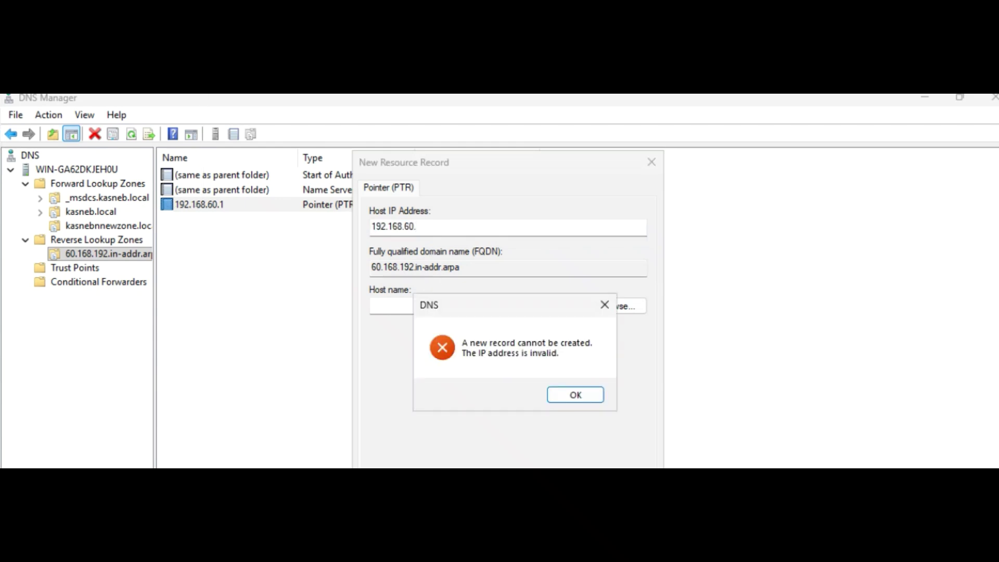
{"action": "left_click", "coordinate": [576, 396]}
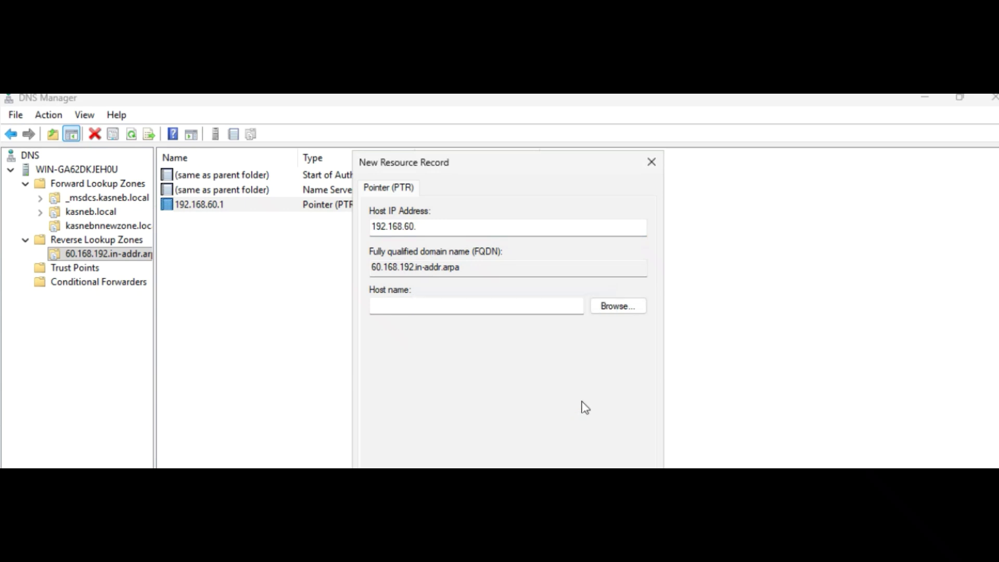
{"action": "left_click", "coordinate": [650, 163]}
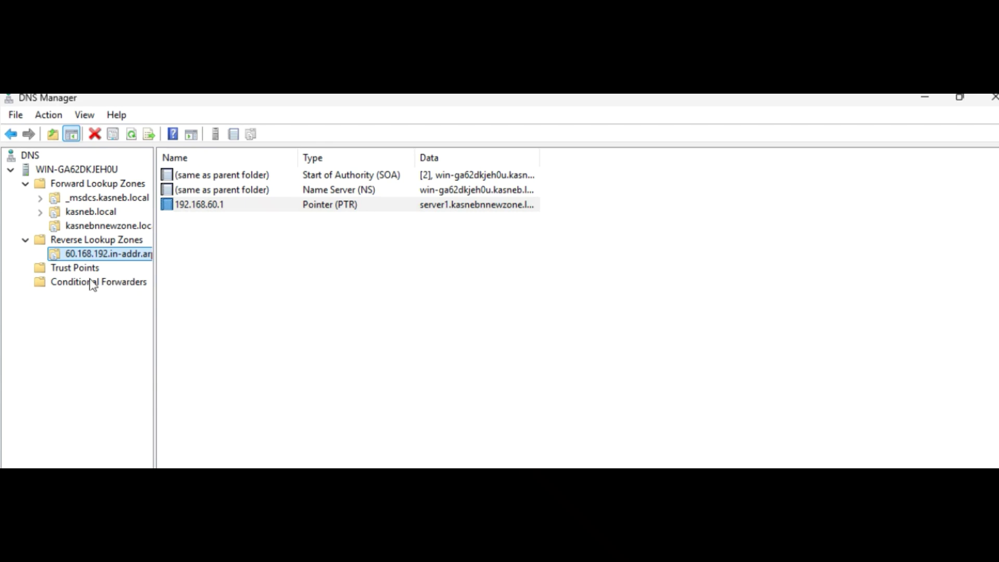
Allow zone transfers in the properties of the kasnebnnewzone.local forward lookup zone
{"action": "left_click", "coordinate": [77, 238]}
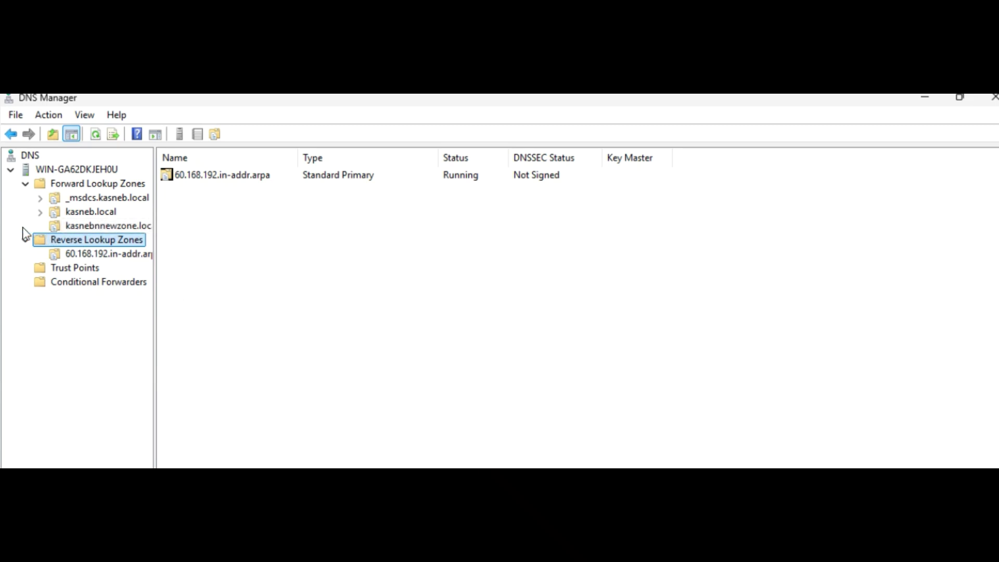
{"action": "right_click", "coordinate": [46, 186]}
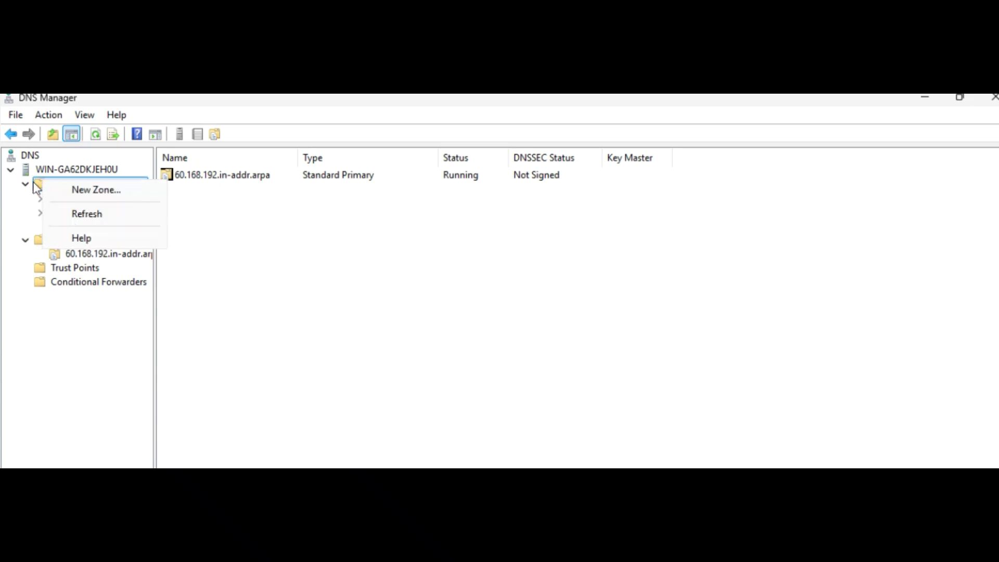
{"action": "left_click", "coordinate": [31, 184]}
{"action": "left_click", "coordinate": [76, 185]}
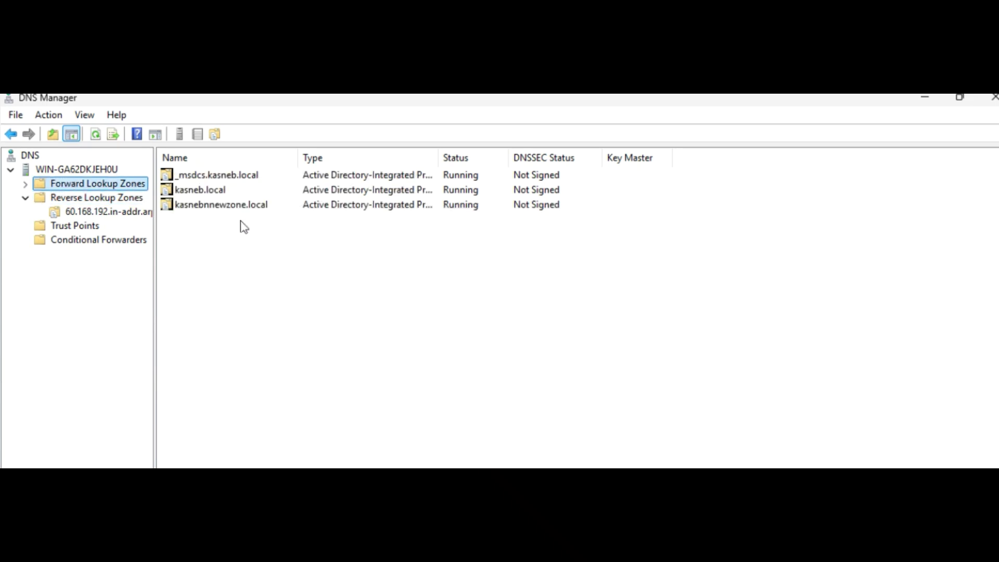
{"action": "left_click", "coordinate": [235, 205]}
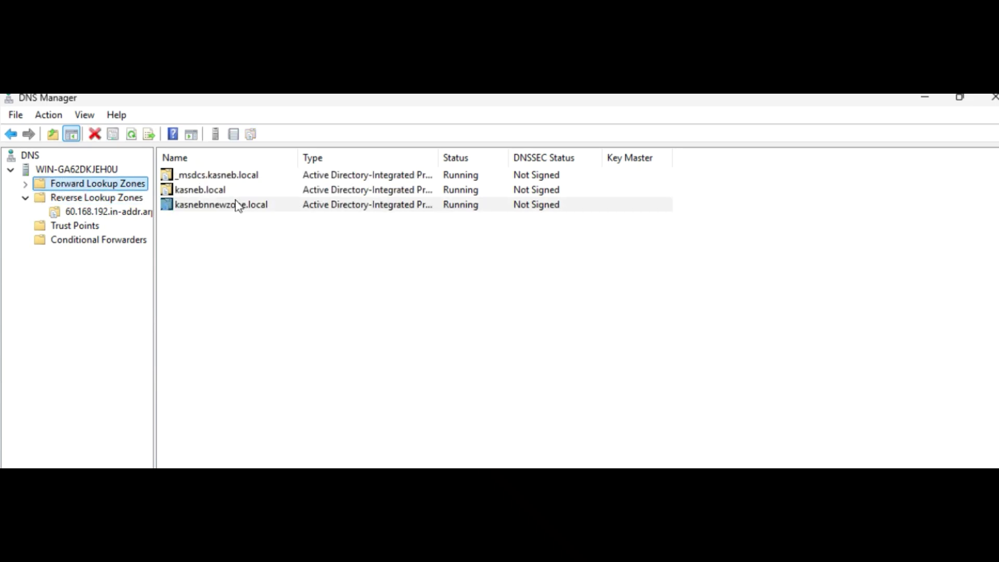
{"action": "right_click", "coordinate": [237, 205]}
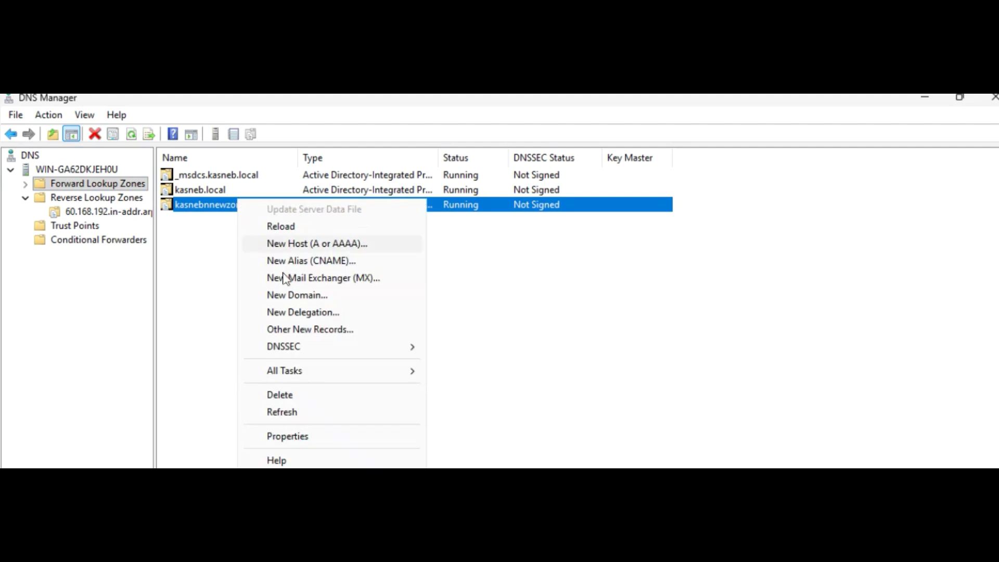
{"action": "left_click", "coordinate": [302, 439]}
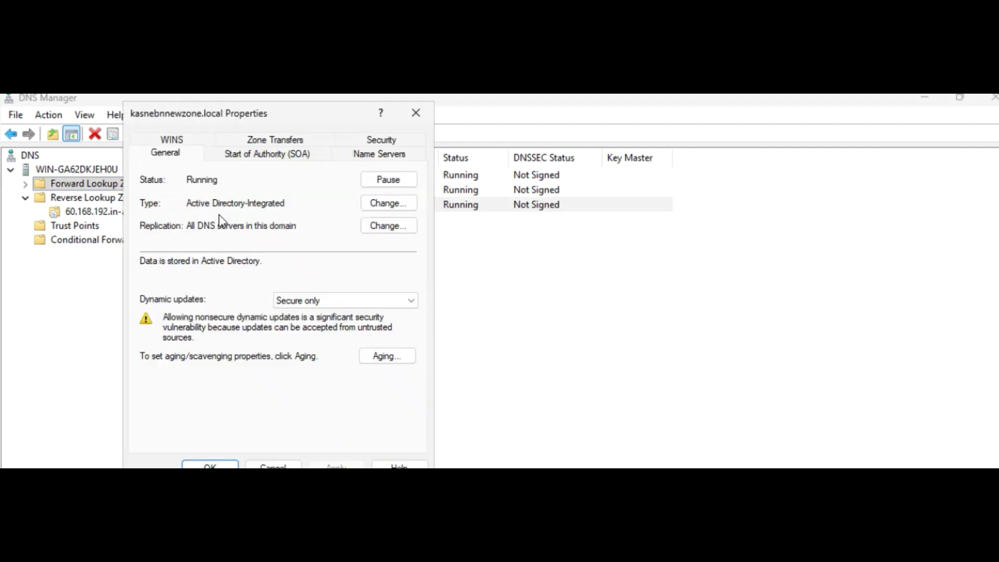
{"action": "left_click", "coordinate": [275, 141]}
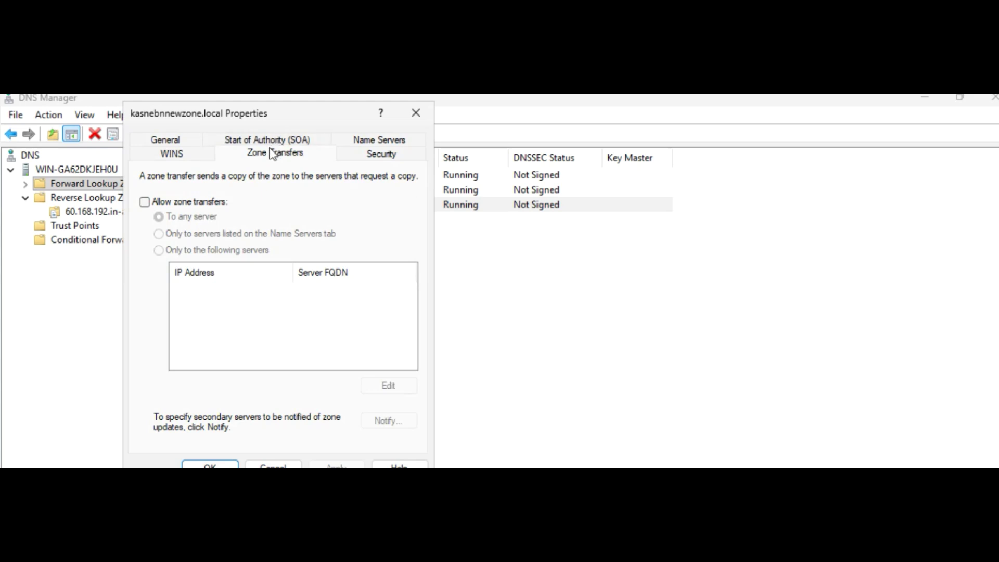
{"action": "left_click", "coordinate": [144, 203]}
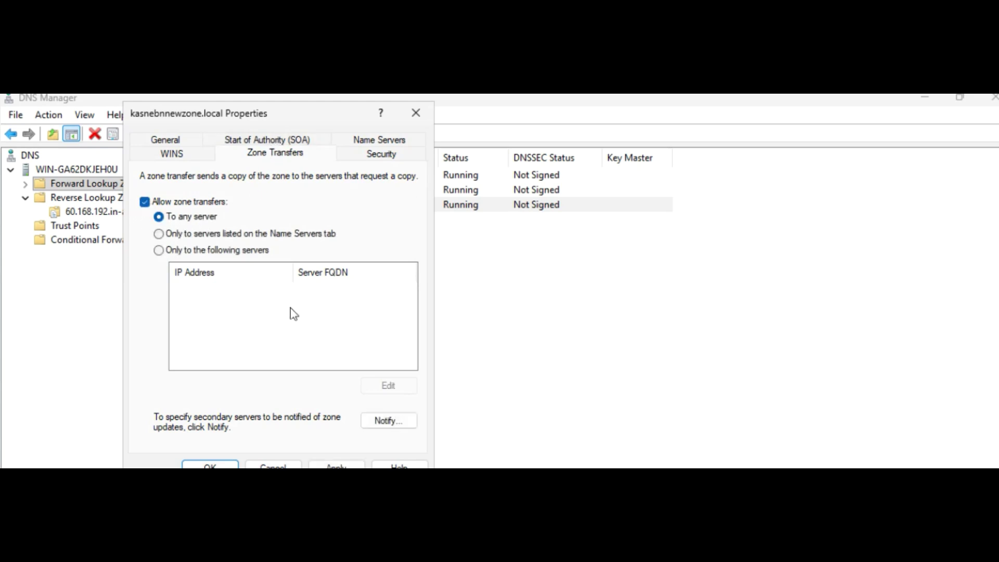
{"action": "left_click_drag", "start_coordinate": [320, 123], "coordinate": [327, 99]}
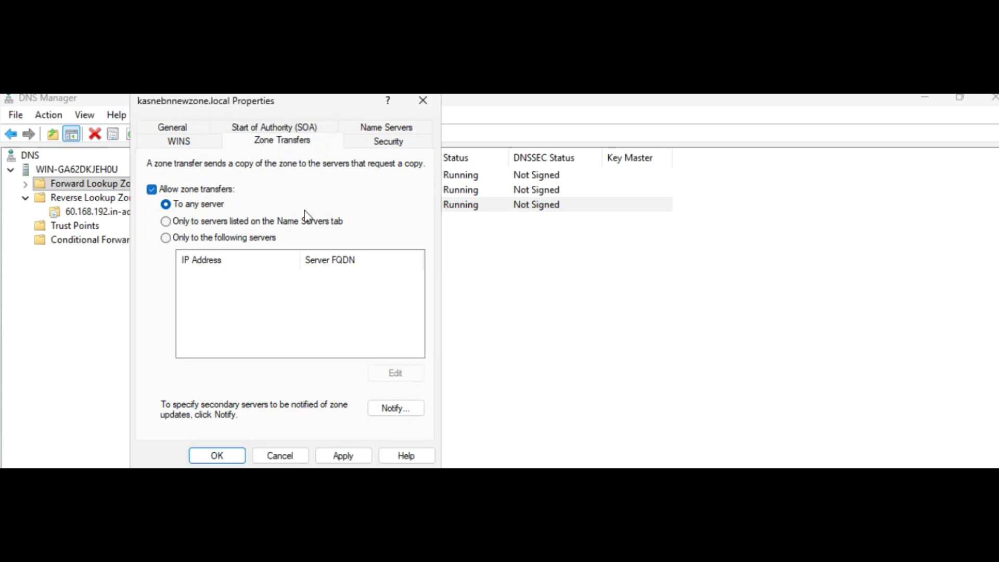
Restrict the zone transfers of kasnebnnewzone.local to "Only to the following servers"
{"action": "left_click", "coordinate": [166, 222]}
{"action": "left_click", "coordinate": [166, 238]}
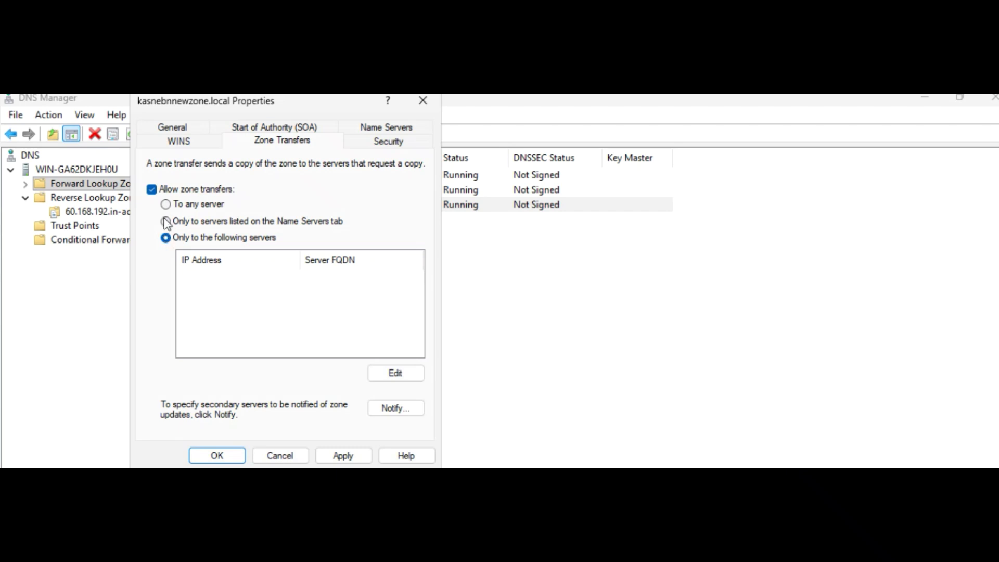
{"action": "left_click", "coordinate": [166, 221]}
{"action": "left_click", "coordinate": [167, 239]}
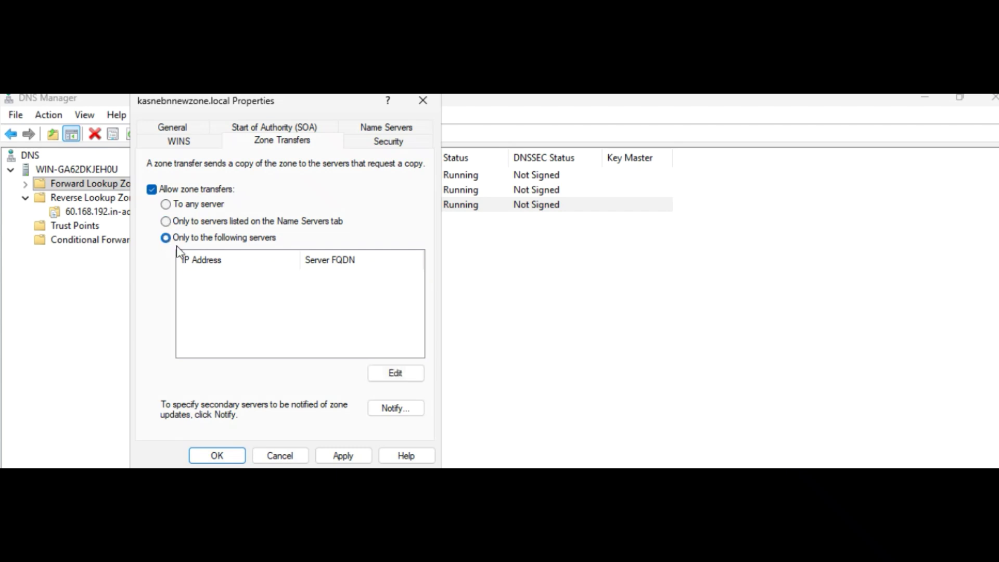
Review the secondary server and name server lists without adding entries, and save the properties of kasnebnnewzone.local
{"action": "left_click", "coordinate": [394, 373]}
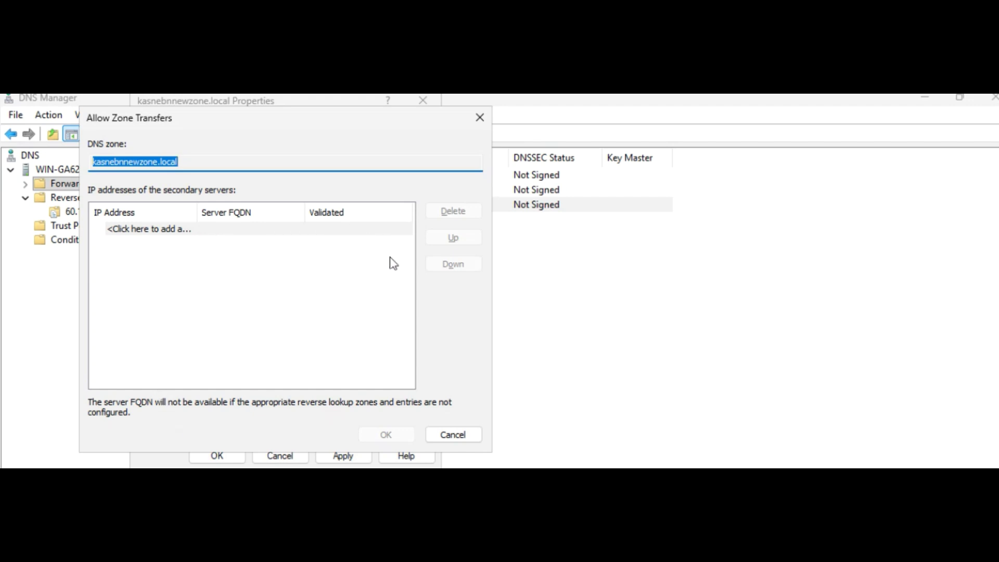
{"action": "left_click", "coordinate": [480, 118]}
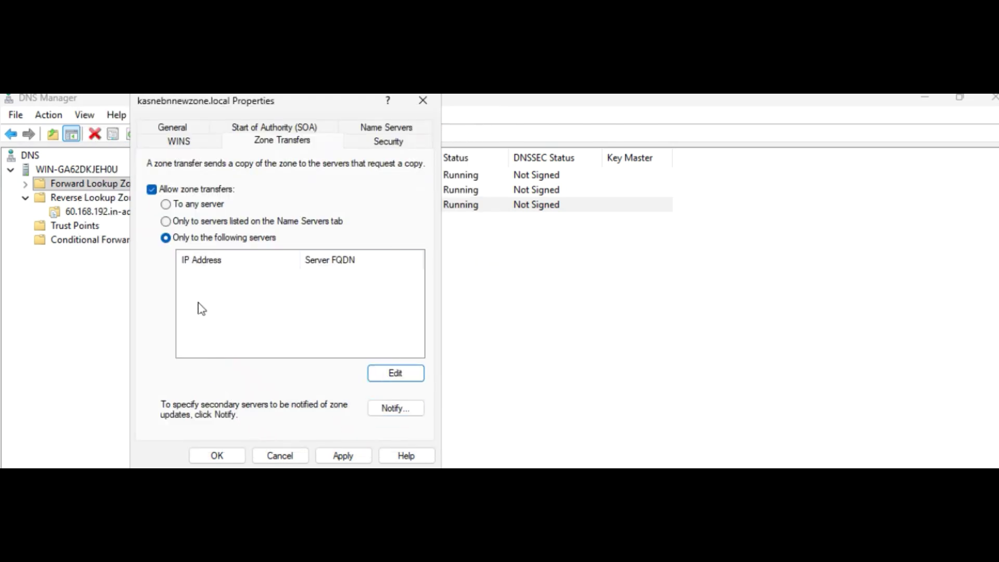
{"action": "left_click", "coordinate": [367, 129]}
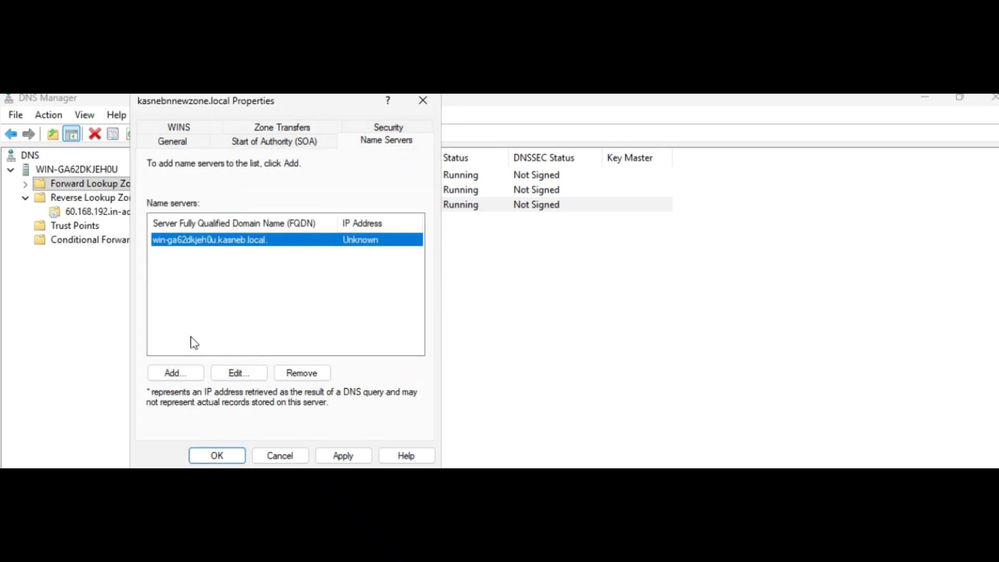
{"action": "left_click", "coordinate": [226, 456]}
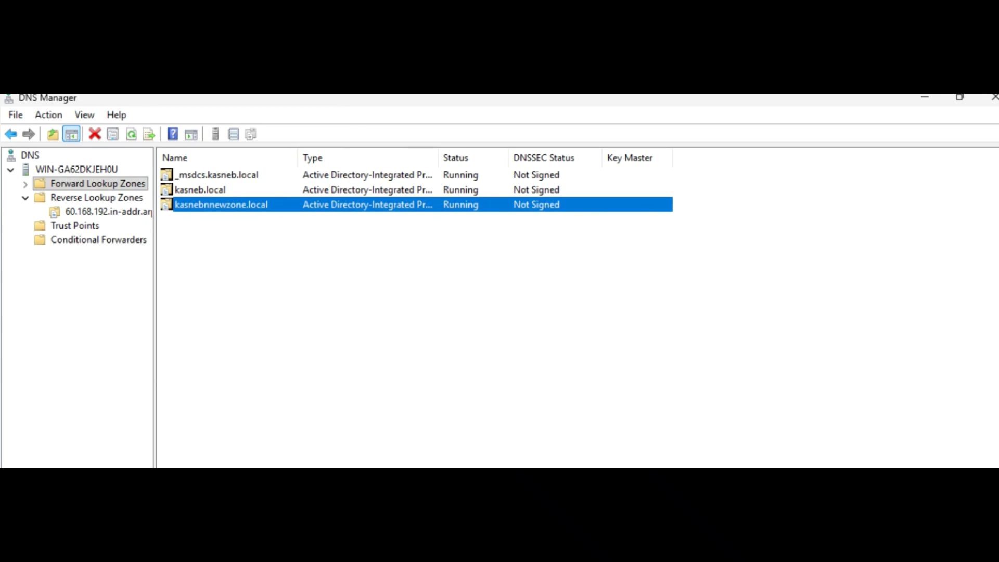
Open Command Prompt and maximize its window
{"action": "key", "text": "super"}
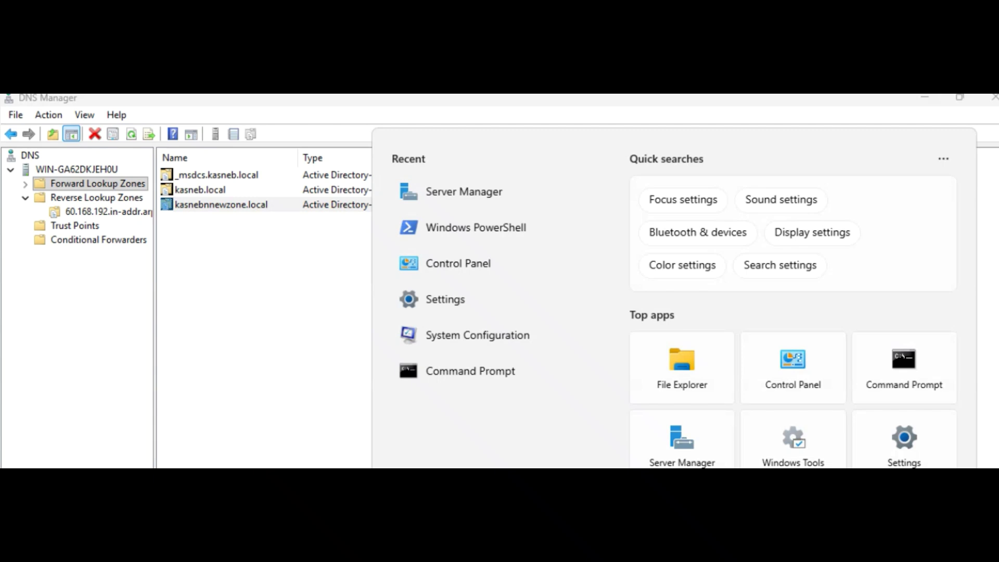
{"action": "type", "text": "cmd"}
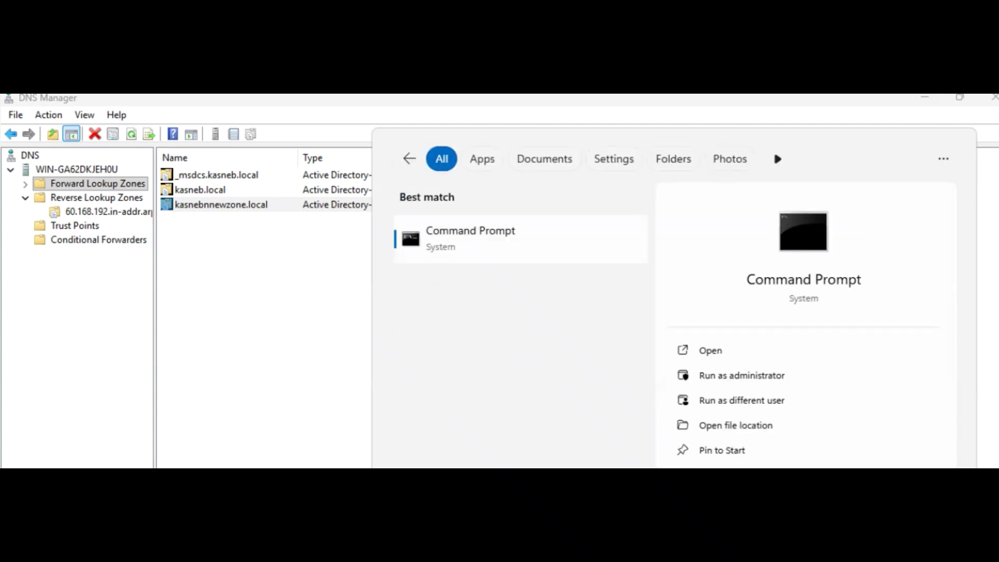
{"action": "left_click", "coordinate": [490, 254]}
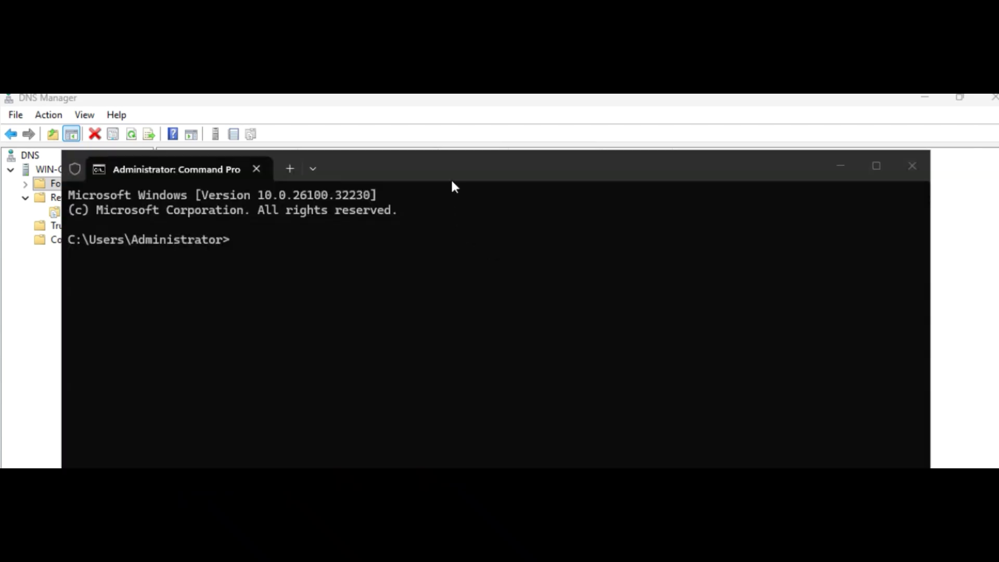
{"action": "left_click_drag", "start_coordinate": [451, 178], "coordinate": [452, 97]}
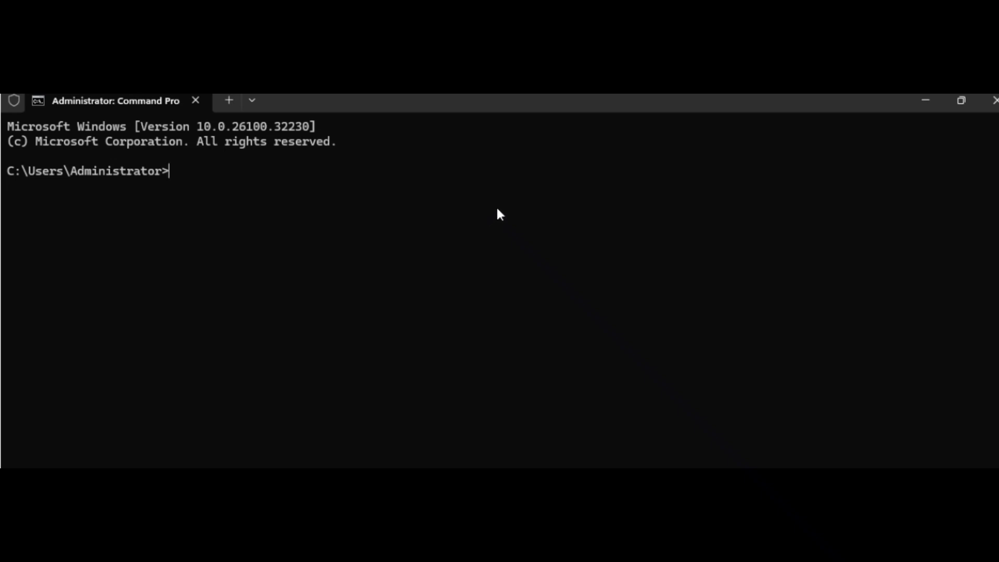
Run nslookup kasneb.local to test name resolution of the domain
{"action": "type", "text": "nslookup ka"}
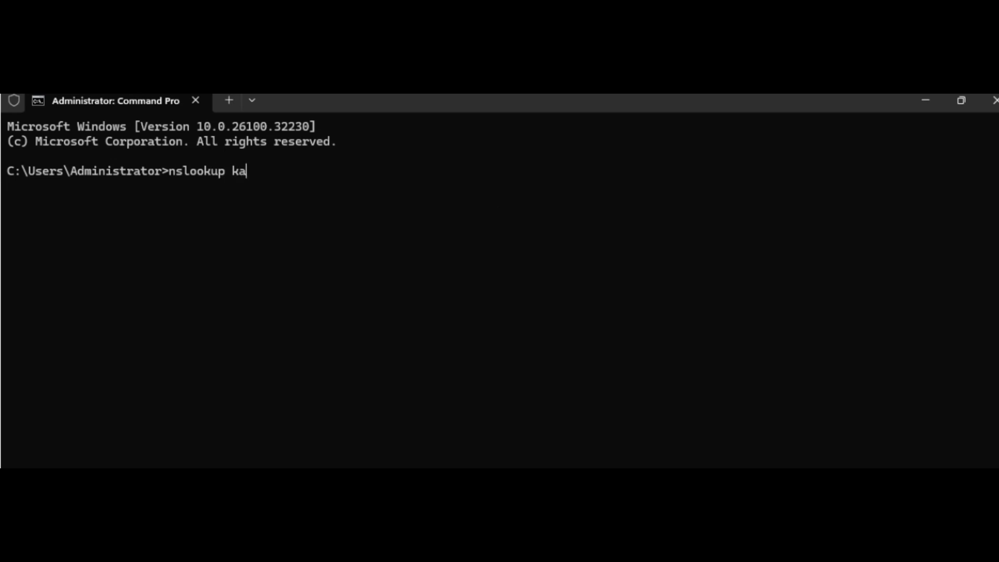
{"action": "type", "text": "sneb.local"}
{"action": "key", "text": "Return"}
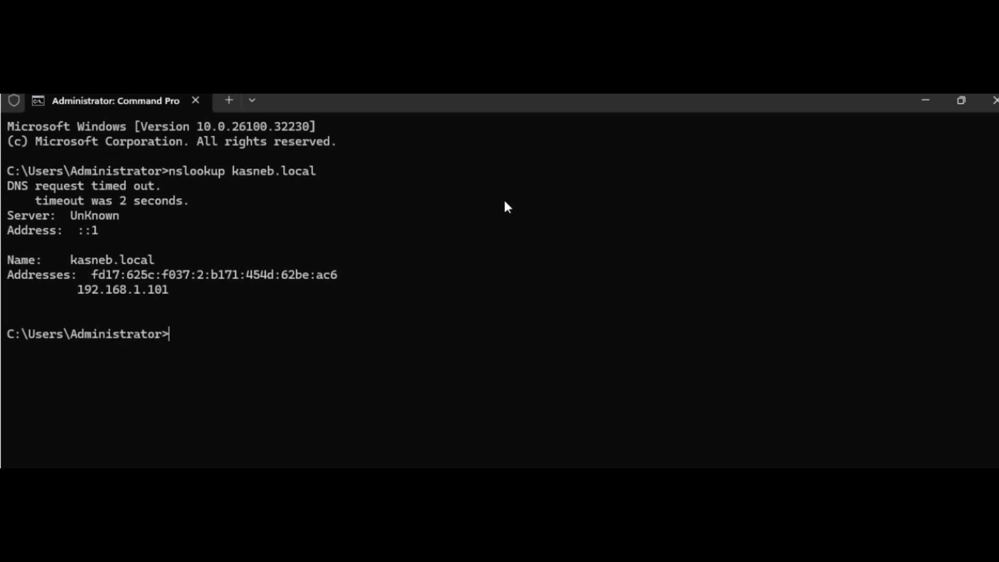
Run nslookup kasnebnewzone.local to test its name resolution, and restore the Command Prompt window to its smaller size
{"action": "type", "text": "nslookup ka"}
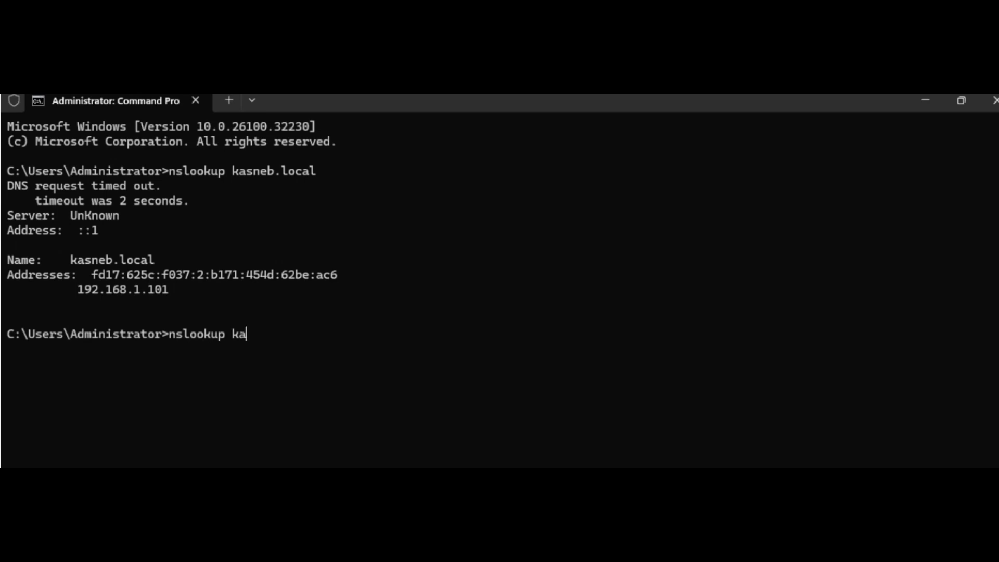
{"action": "type", "text": "snebnewzone"}
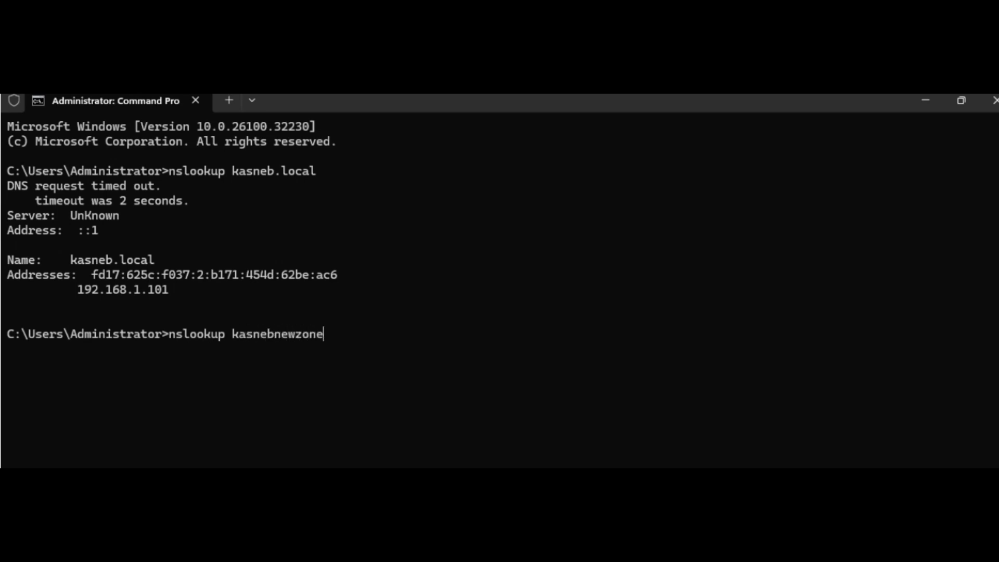
{"action": "type", "text": ".local"}
{"action": "key", "text": "Return"}
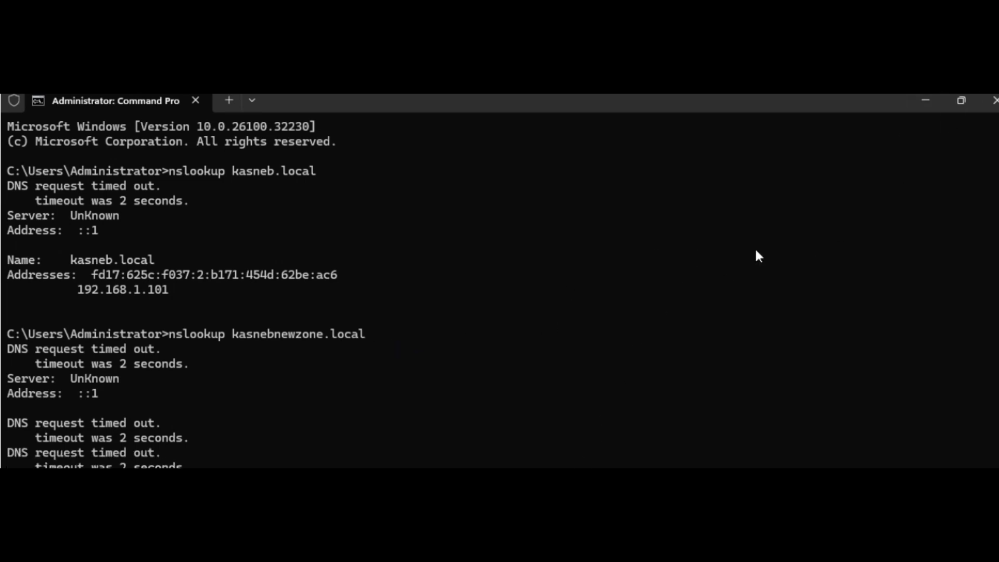
{"action": "left_click", "coordinate": [961, 102]}
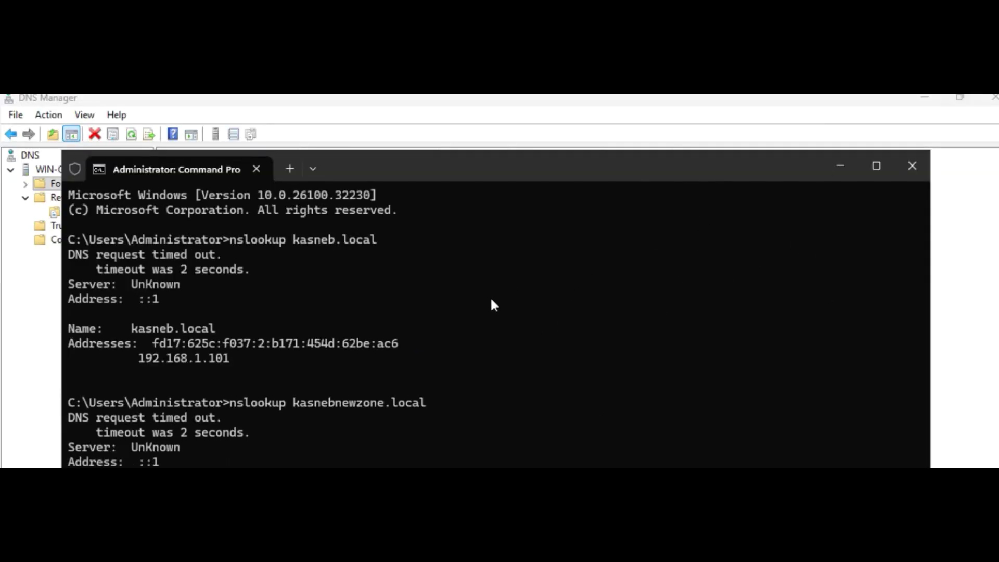
Maximize the Command Prompt window
{"action": "left_click_drag", "start_coordinate": [462, 172], "coordinate": [432, 114]}
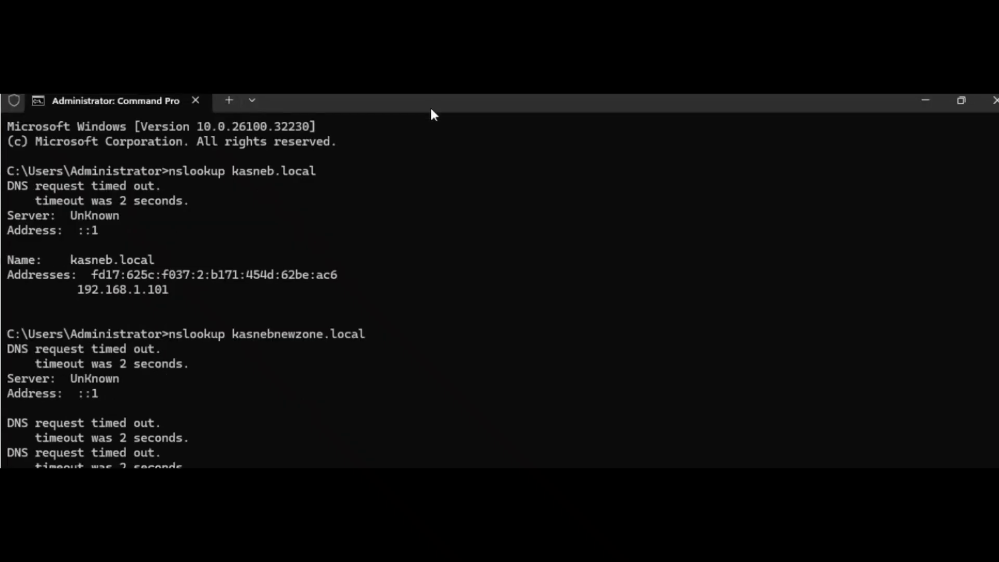
{"action": "left_click", "coordinate": [963, 101]}
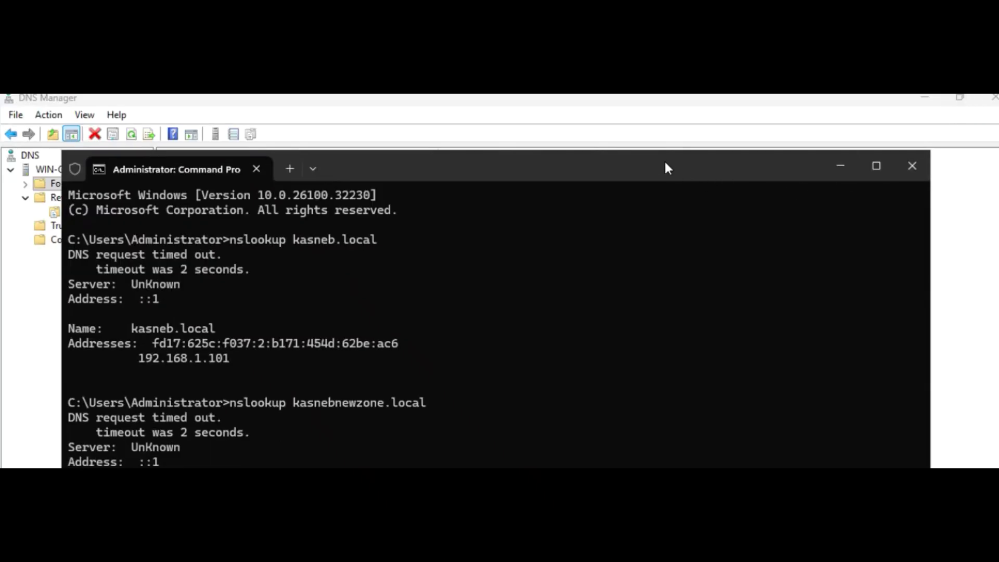
{"action": "left_click_drag", "start_coordinate": [647, 167], "coordinate": [632, 98]}
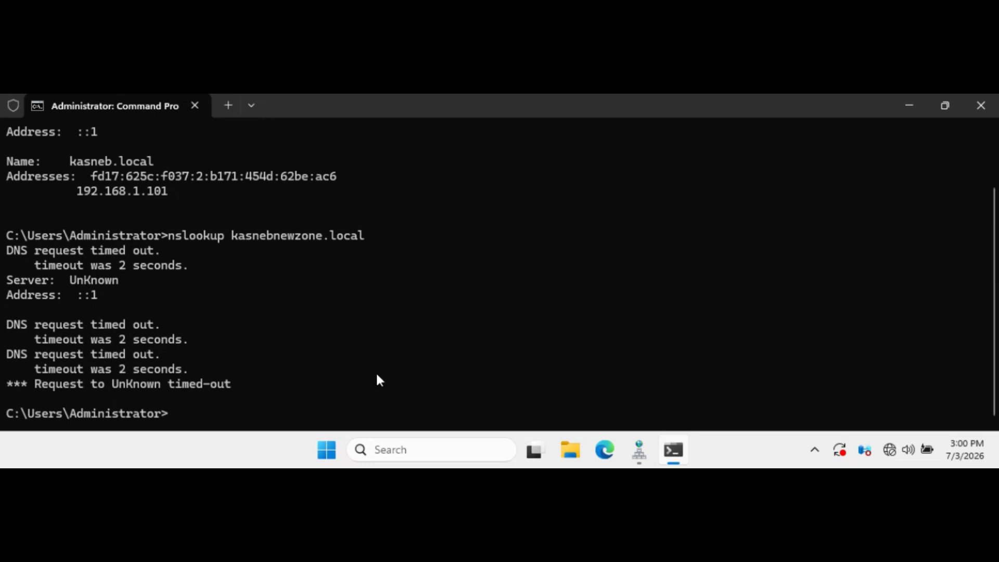
{"action": "mouse_move", "coordinate": [535, 450]}
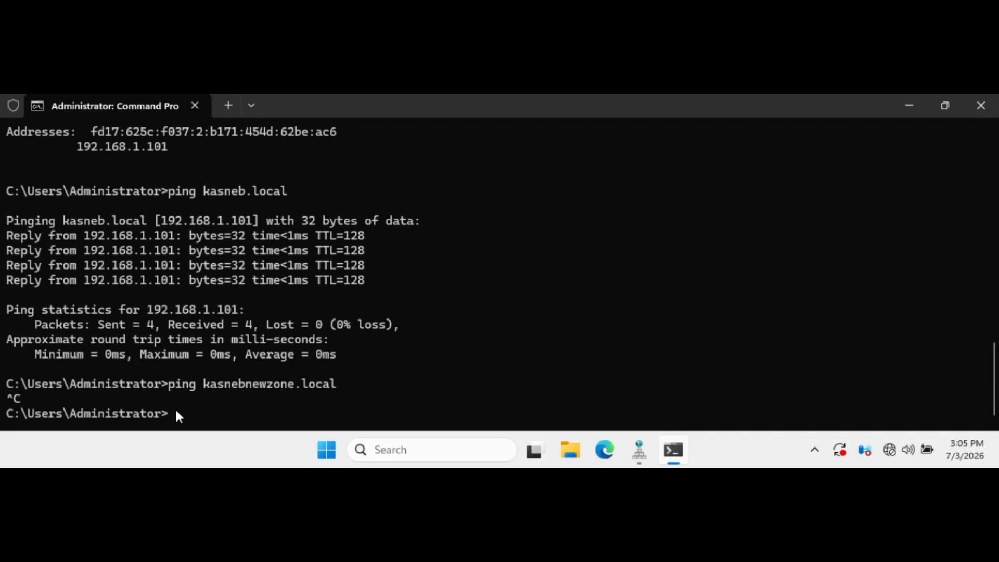
Flush the DNS resolver cache with ipconfig /flushdns and test the domain with ping kasneb.local
{"action": "type", "text": "pconfig /flush"}
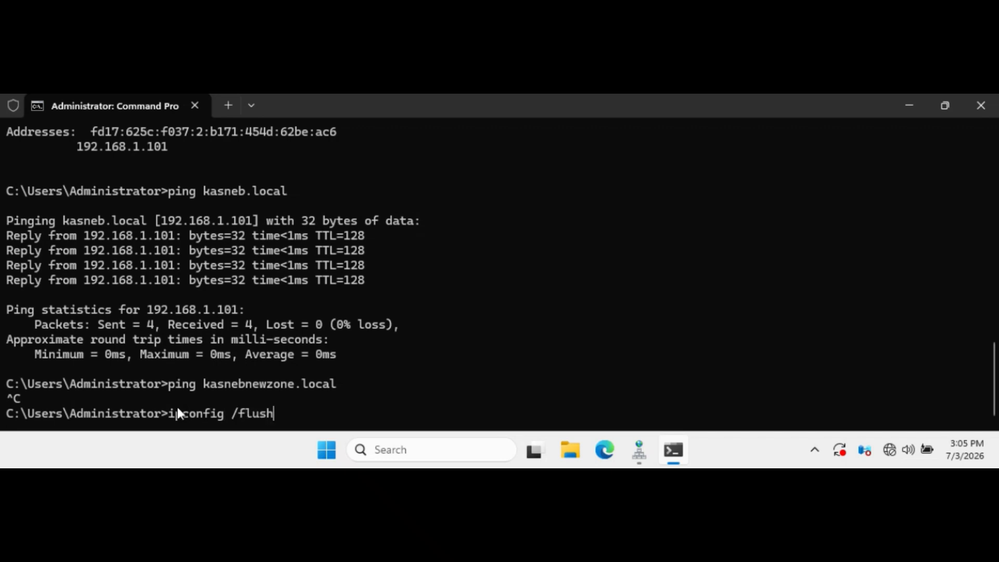
{"action": "type", "text": "dns"}
{"action": "key", "text": "Return"}
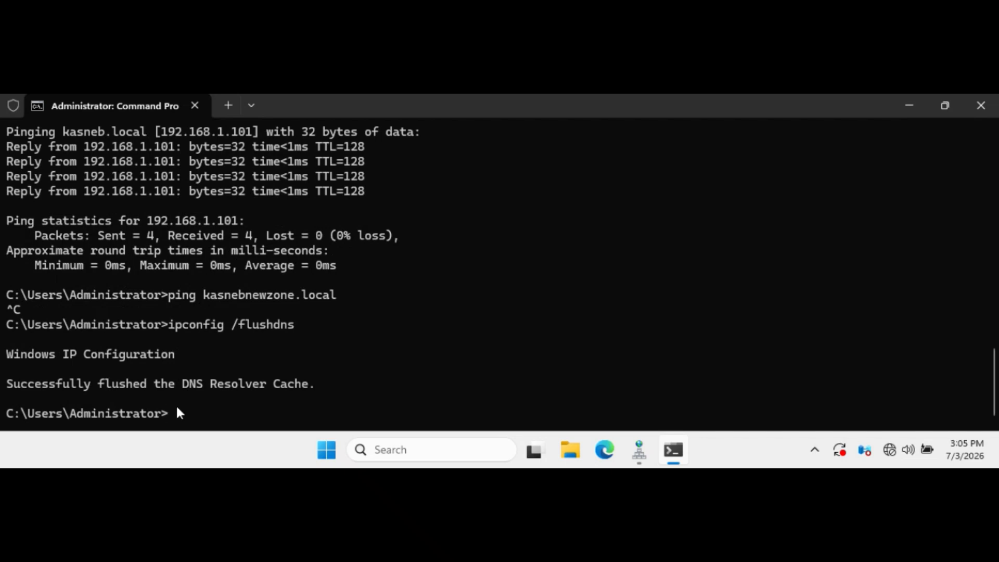
{"action": "type", "text": "ping kasneb.local"}
{"action": "key", "text": "Return"}
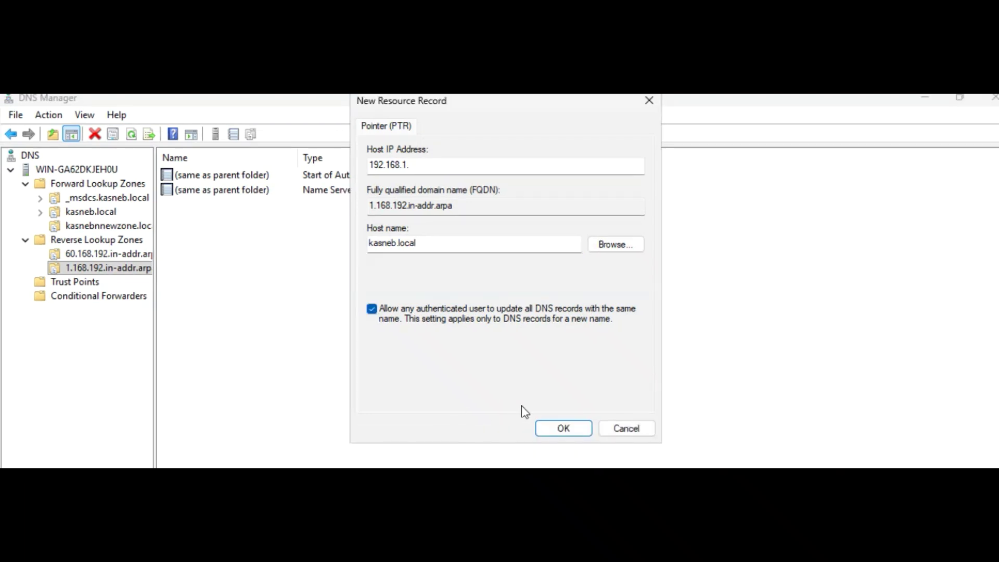
Complete the host IP address as 192.168.1.101 and create the pointer record for kasneb.local in the 1.168.192 reverse lookup zone
{"action": "left_click", "coordinate": [561, 427]}
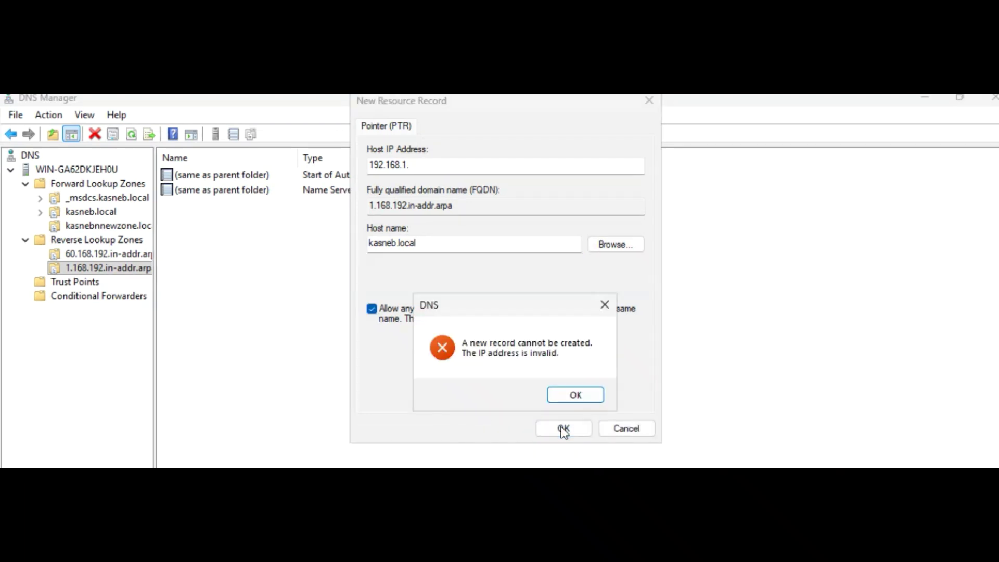
{"action": "left_click", "coordinate": [565, 396]}
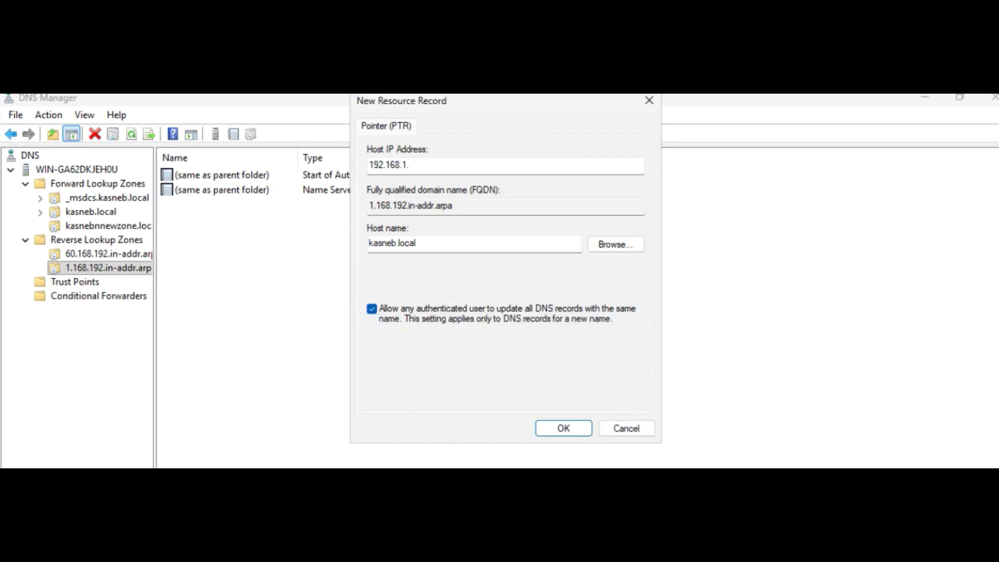
{"action": "type", "text": "101"}
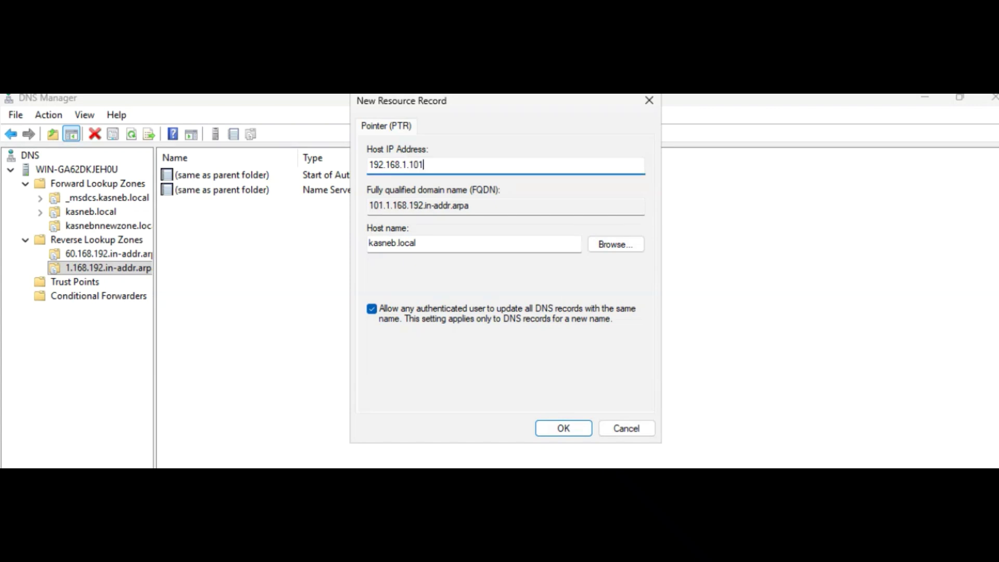
{"action": "left_click", "coordinate": [560, 425]}
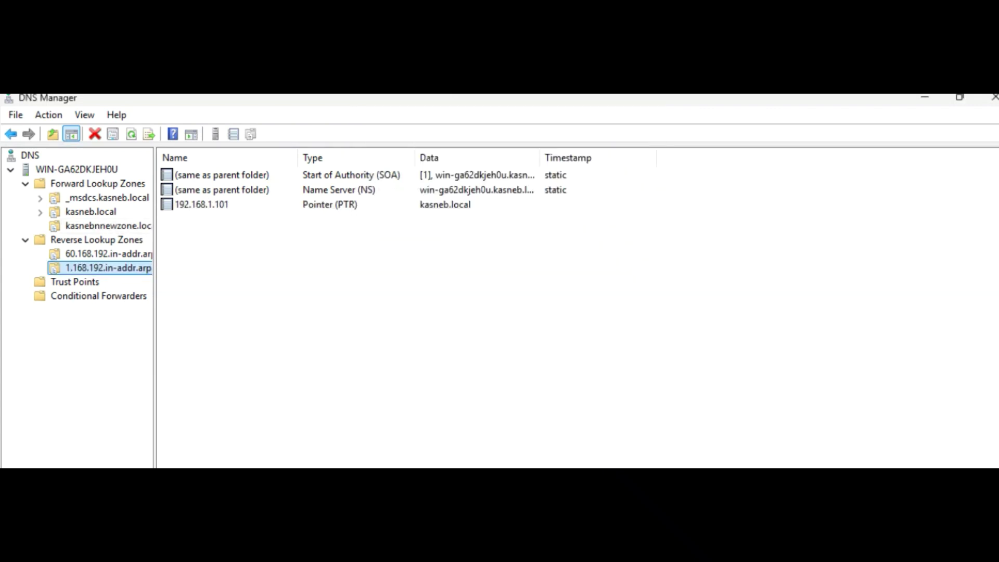
Switch to Command Prompt and run nslookup 192.168.1.101 to test the reverse lookup
{"action": "key", "text": "alt+Tab"}
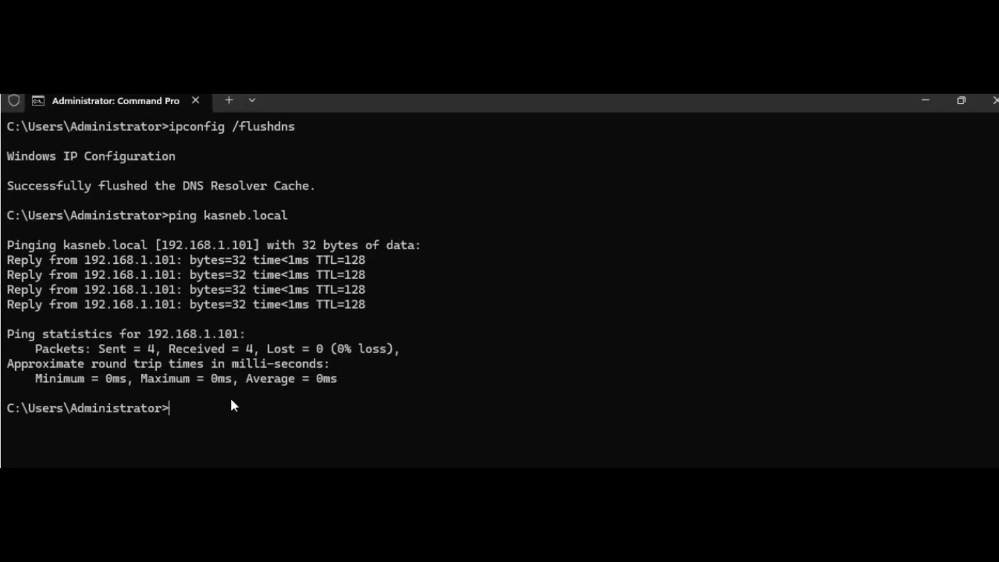
{"action": "type", "text": "nslookup 192.168.1."}
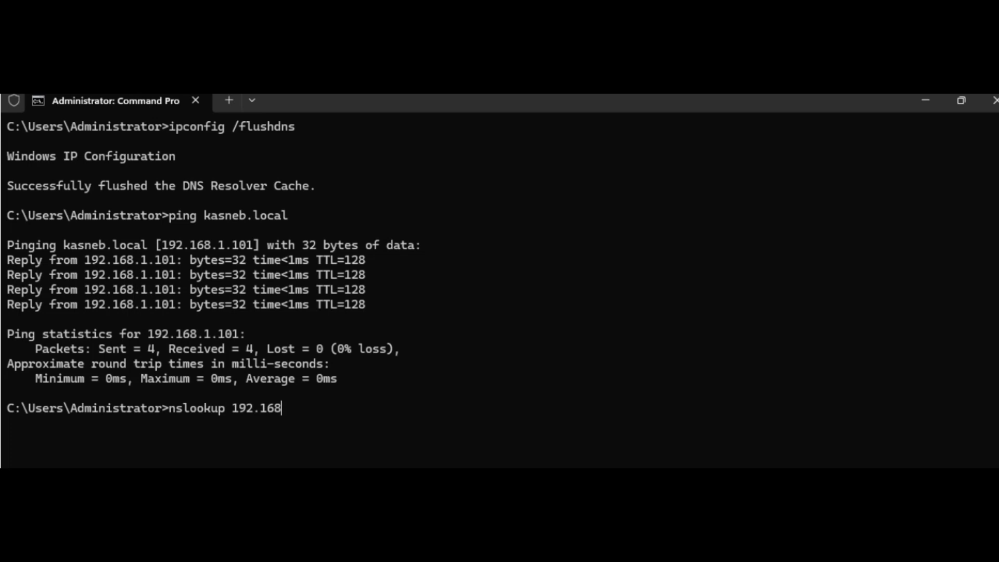
{"action": "type", "text": "101"}
{"action": "key", "text": "Return"}
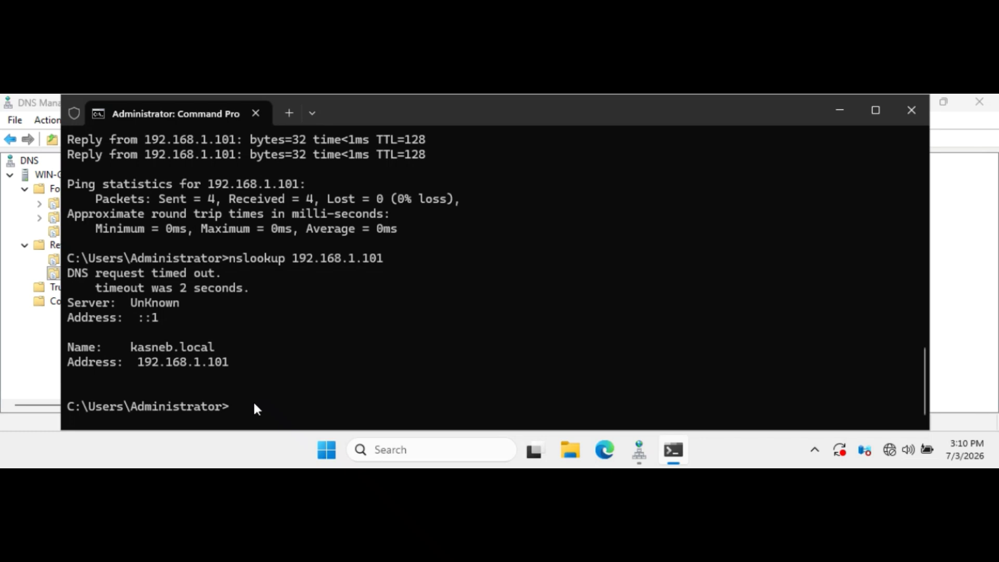
Repeat nslookup 192.168.1.101 and run ping kasneb.local to recheck both address resolution and connectivity
{"action": "type", "text": "nslookup 192.168"}
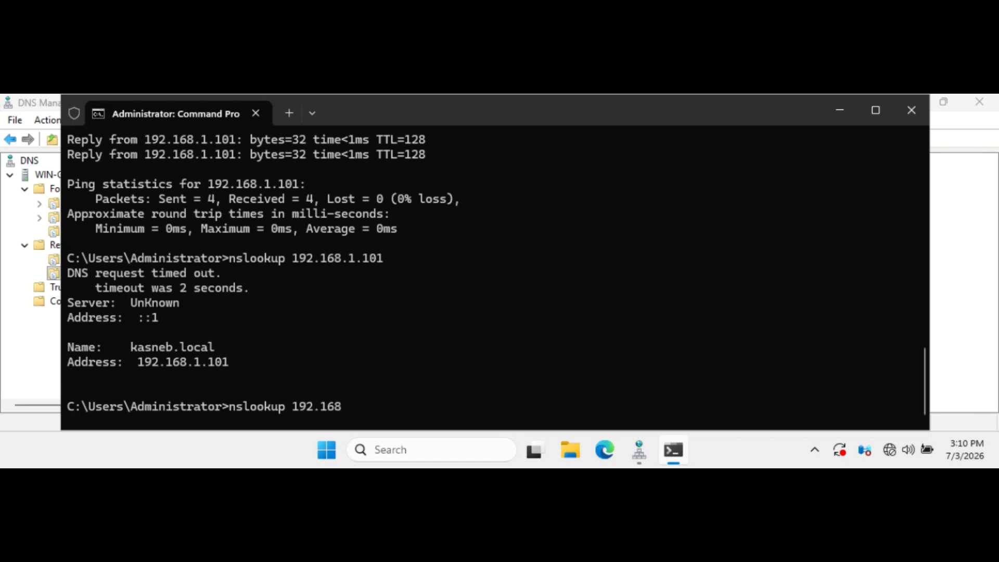
{"action": "type", "text": ".1.101"}
{"action": "key", "text": "Return"}
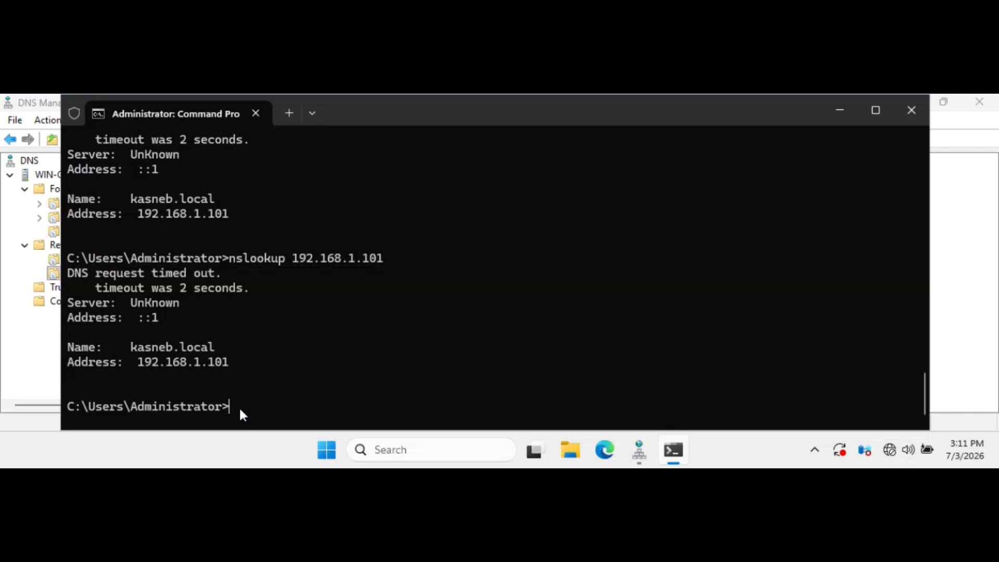
{"action": "type", "text": "ping kasneb.local"}
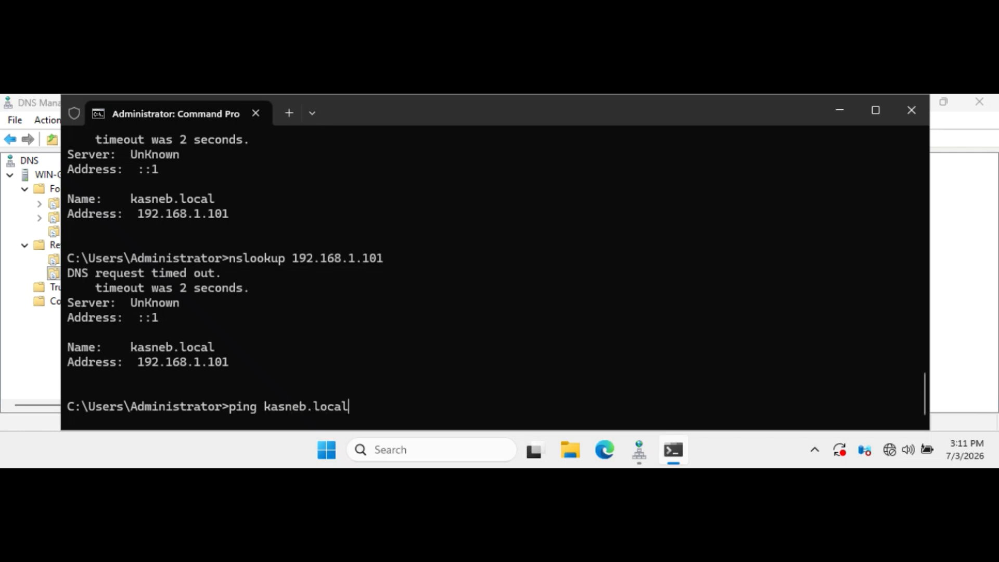
{"action": "key", "text": "Return"}
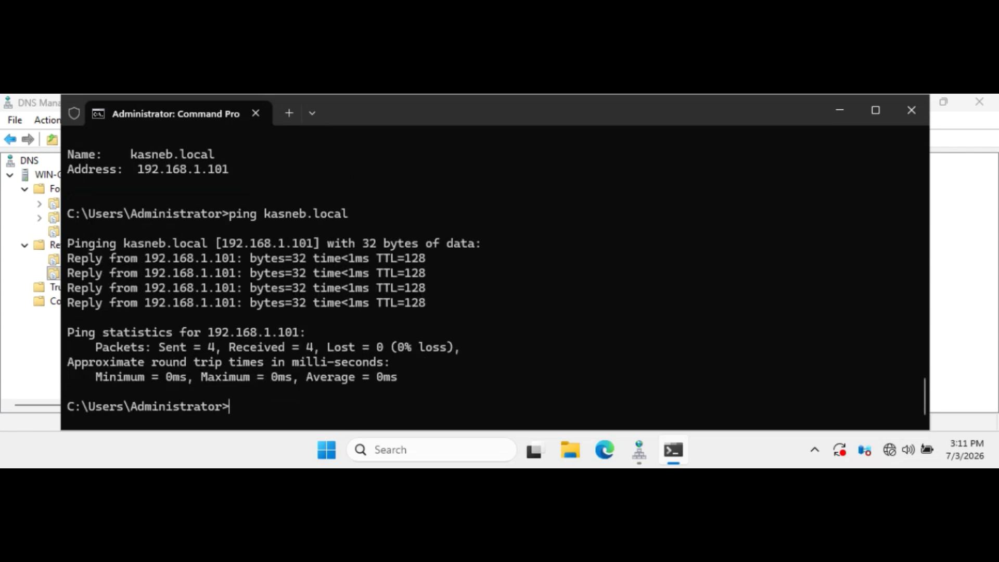
Switch to DNS Manager and enable Log packets for debugging in the WIN-GA62DKJEH0U server properties, keeping the default packet options
{"action": "key", "text": "alt+Tab"}
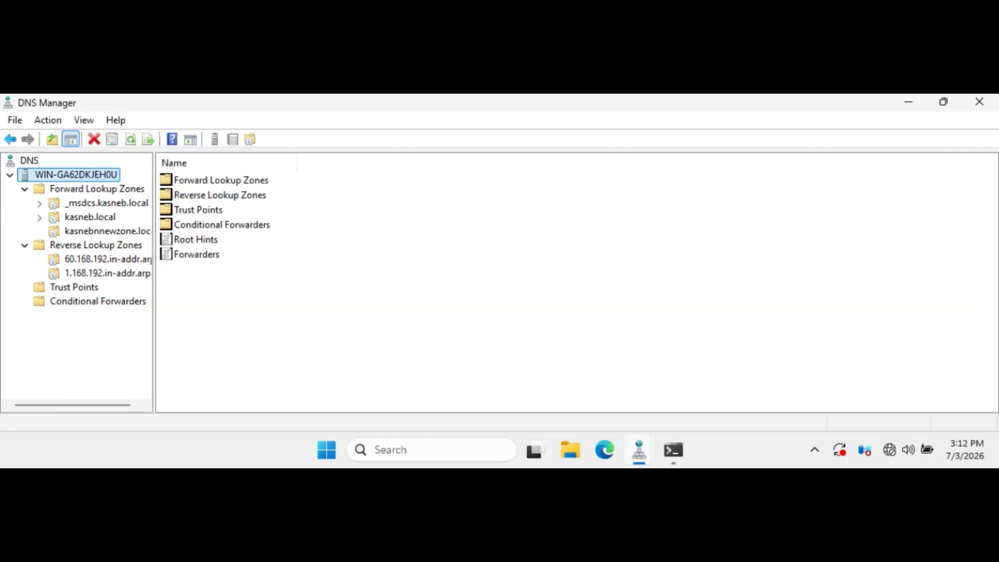
{"action": "right_click", "coordinate": [72, 175]}
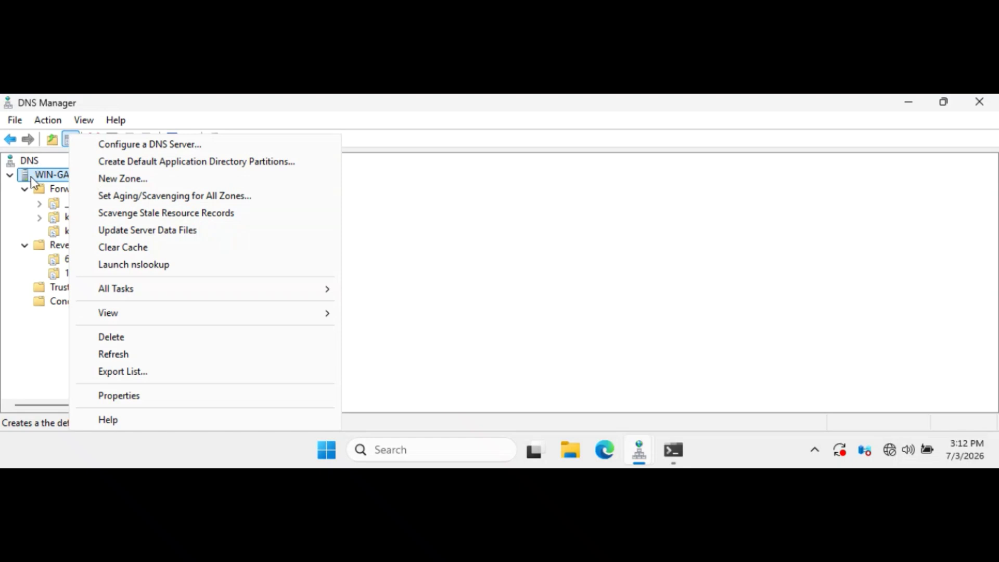
{"action": "left_click", "coordinate": [119, 401]}
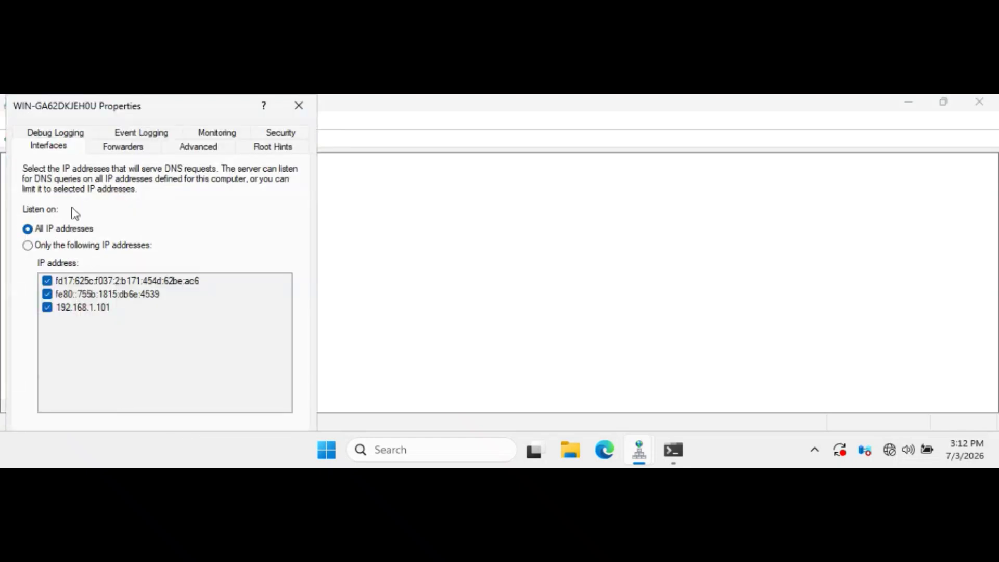
{"action": "left_click", "coordinate": [54, 133]}
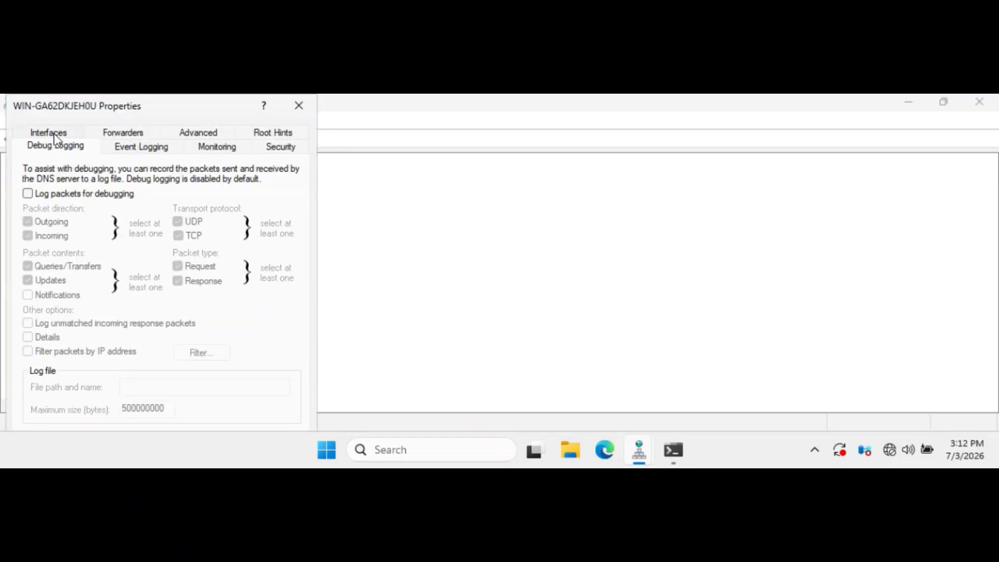
{"action": "left_click", "coordinate": [29, 195]}
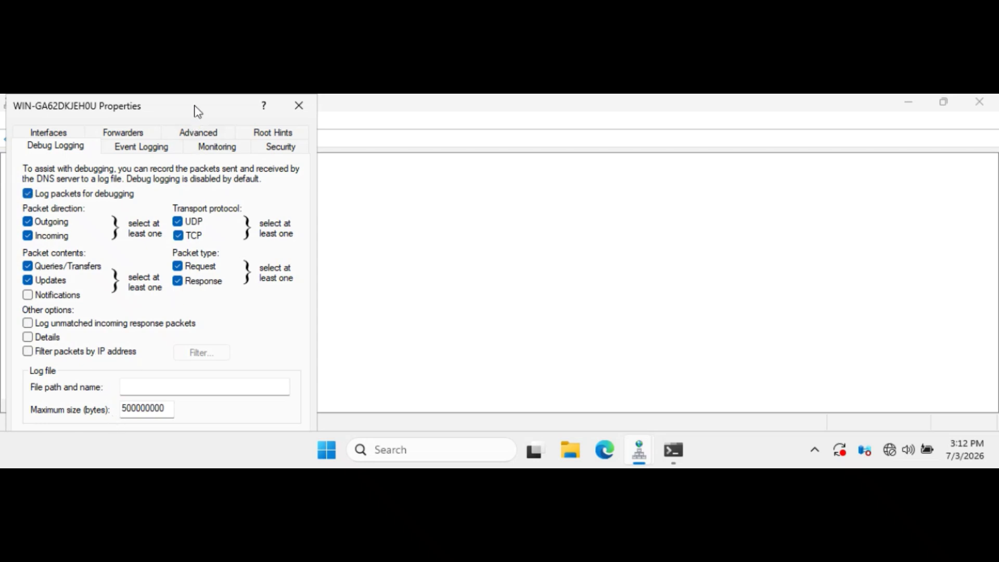
{"action": "left_click_drag", "start_coordinate": [194, 107], "coordinate": [243, 102]}
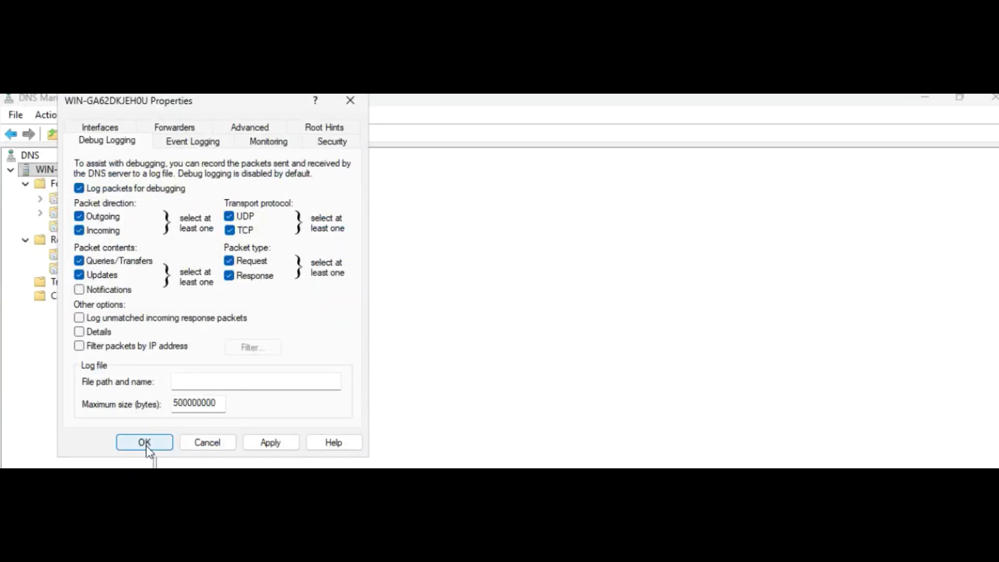
{"action": "left_click", "coordinate": [276, 448]}
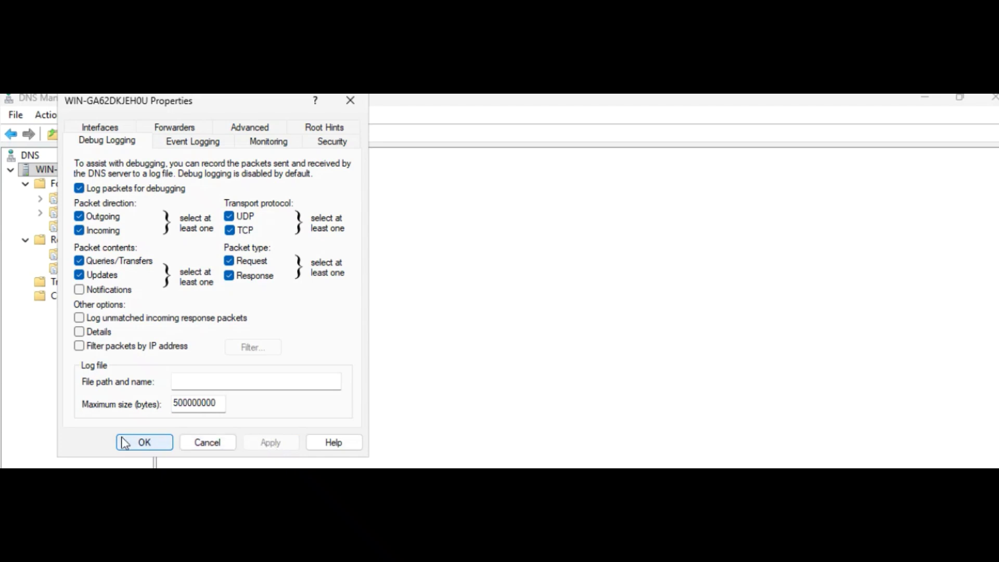
{"action": "left_click", "coordinate": [141, 446]}
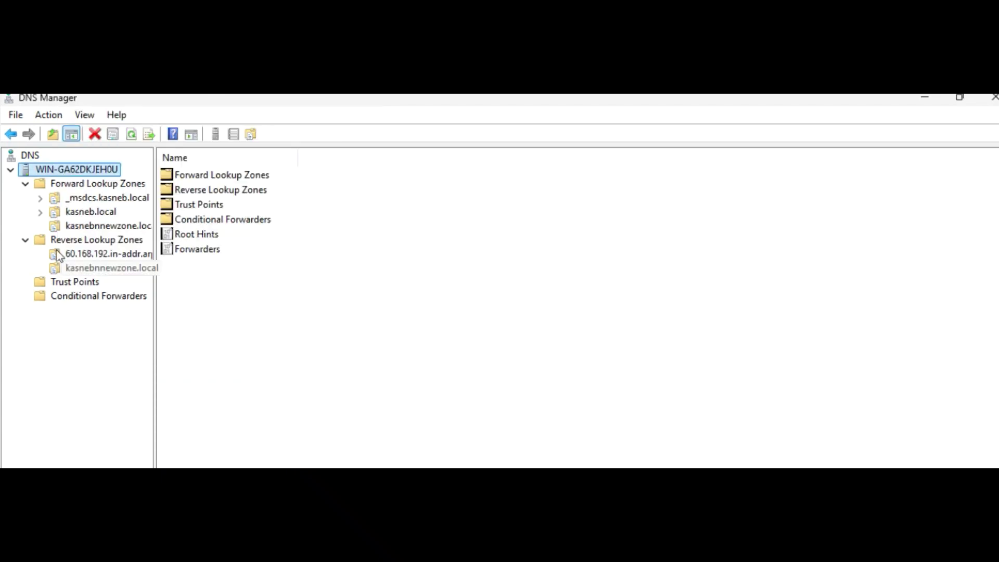
Examine the advanced server options of WIN-GA62DKJEH0U, including round robin, netmask ordering and DNSSEC validation, and close the properties
{"action": "right_click", "coordinate": [40, 171]}
{"action": "left_click", "coordinate": [89, 431]}
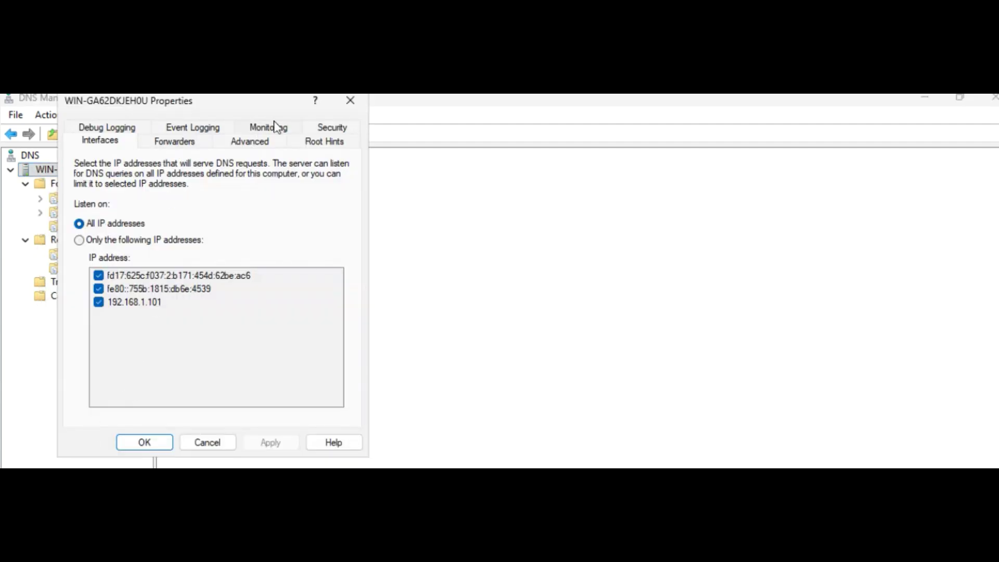
{"action": "left_click", "coordinate": [244, 145]}
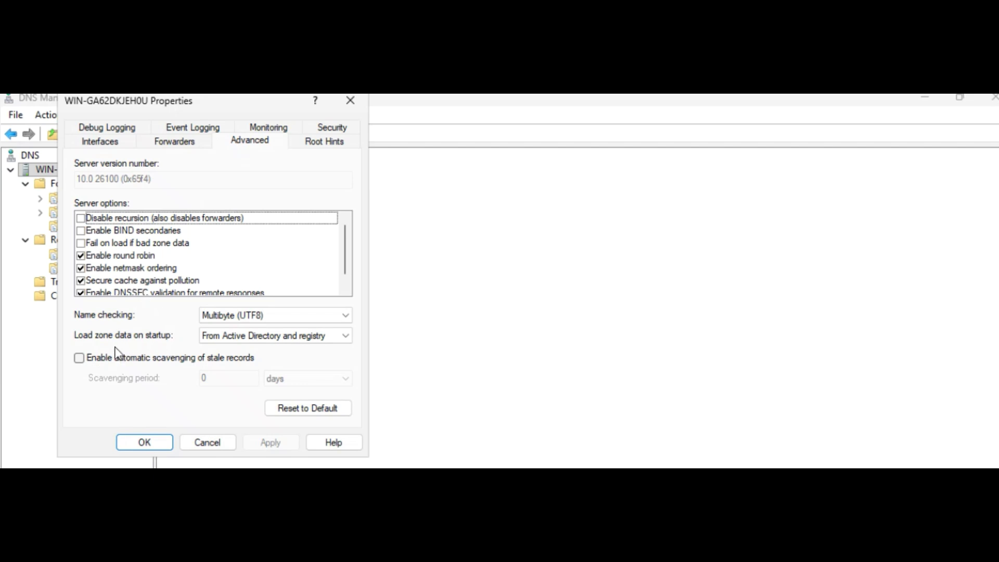
{"action": "scroll", "coordinate": [97, 280], "scroll_direction": "down", "scroll_amount": 1}
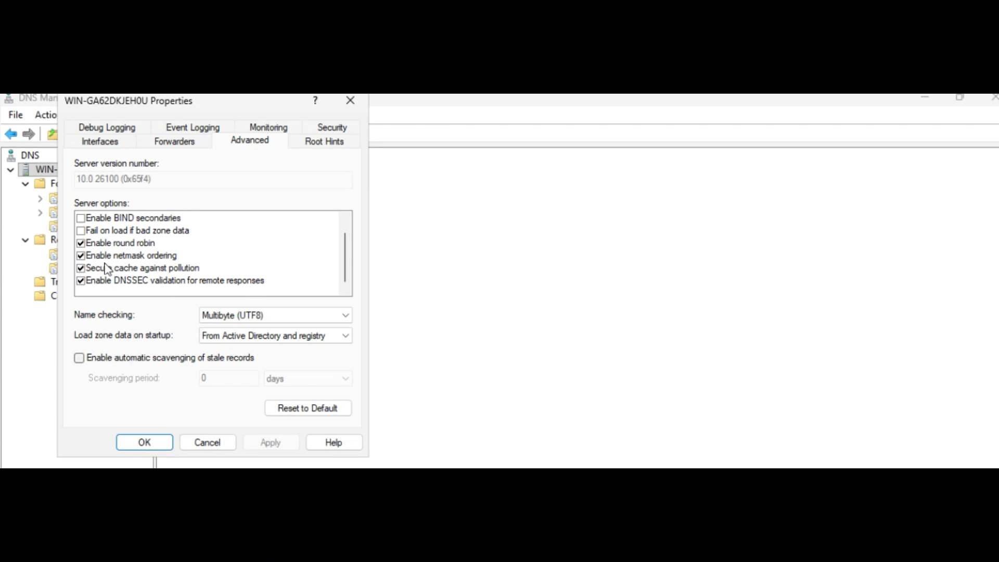
{"action": "scroll", "coordinate": [97, 255], "scroll_direction": "up", "scroll_amount": 1}
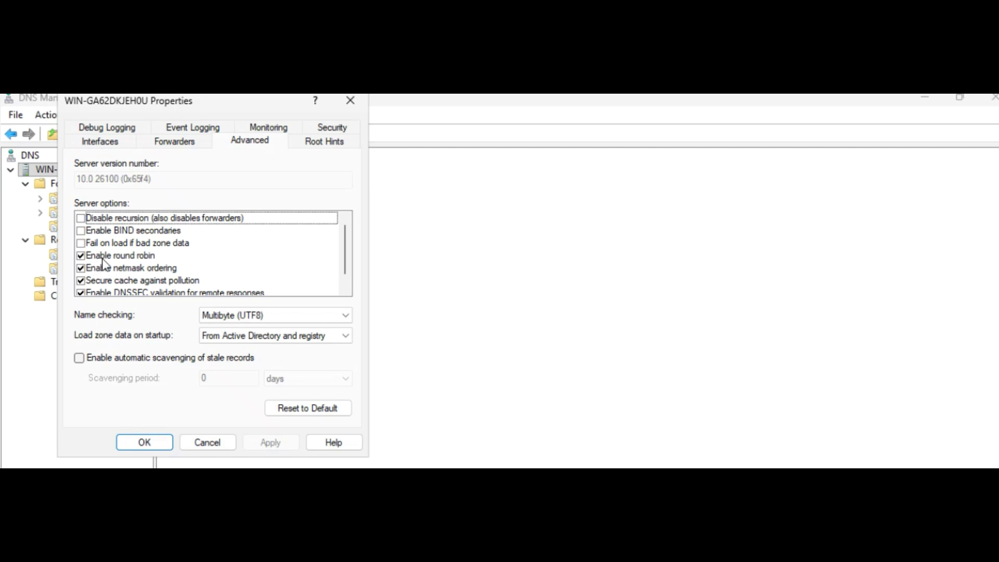
{"action": "scroll", "coordinate": [108, 265], "scroll_direction": "down", "scroll_amount": 1}
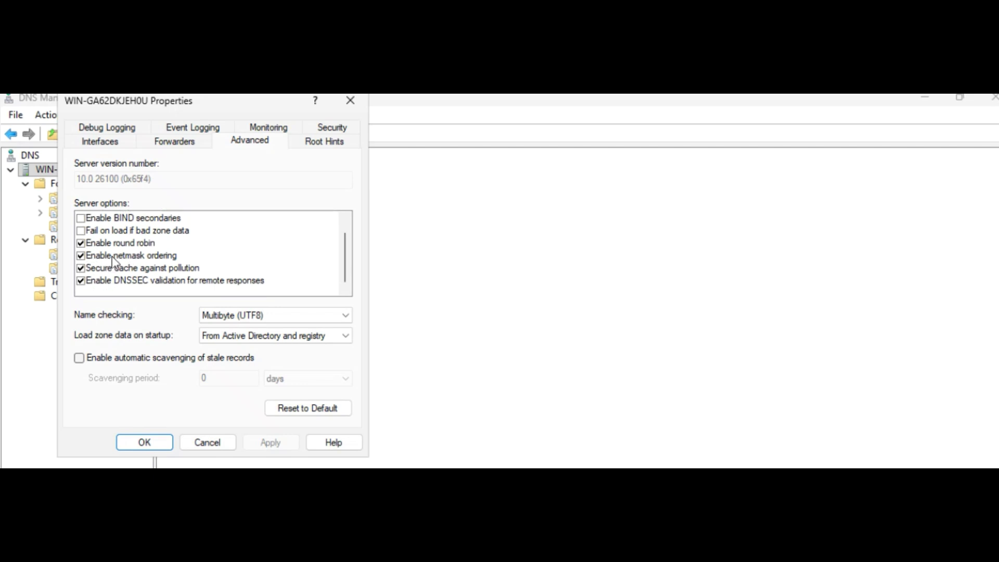
{"action": "scroll", "coordinate": [110, 254], "scroll_direction": "up", "scroll_amount": 1}
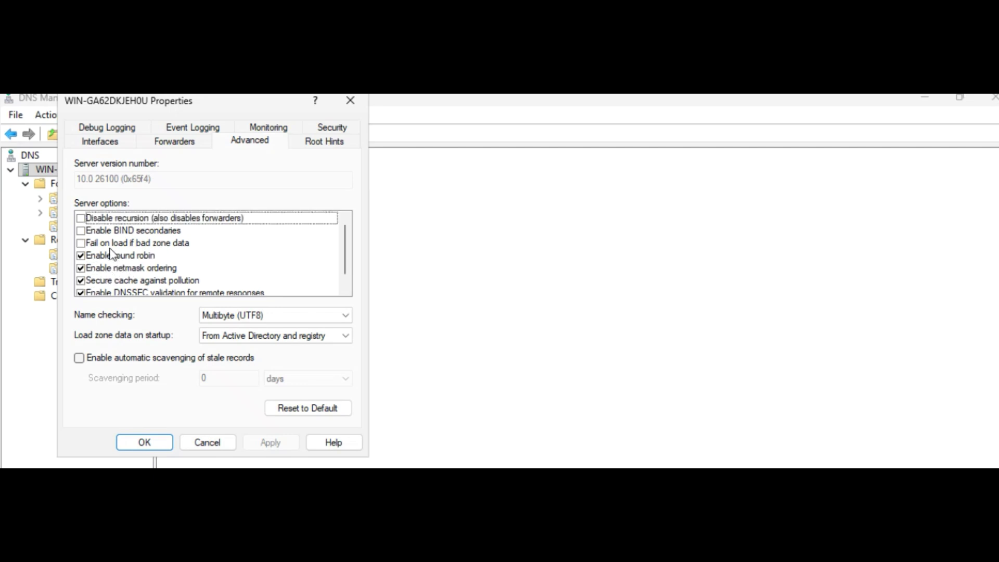
{"action": "scroll", "coordinate": [111, 256], "scroll_direction": "down", "scroll_amount": 1}
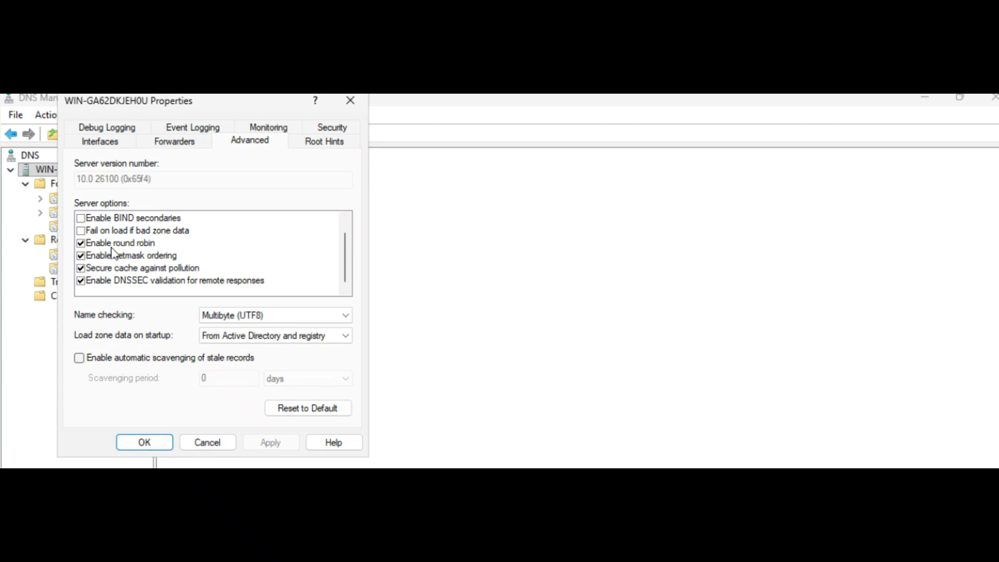
{"action": "scroll", "coordinate": [114, 253], "scroll_direction": "up", "scroll_amount": 1}
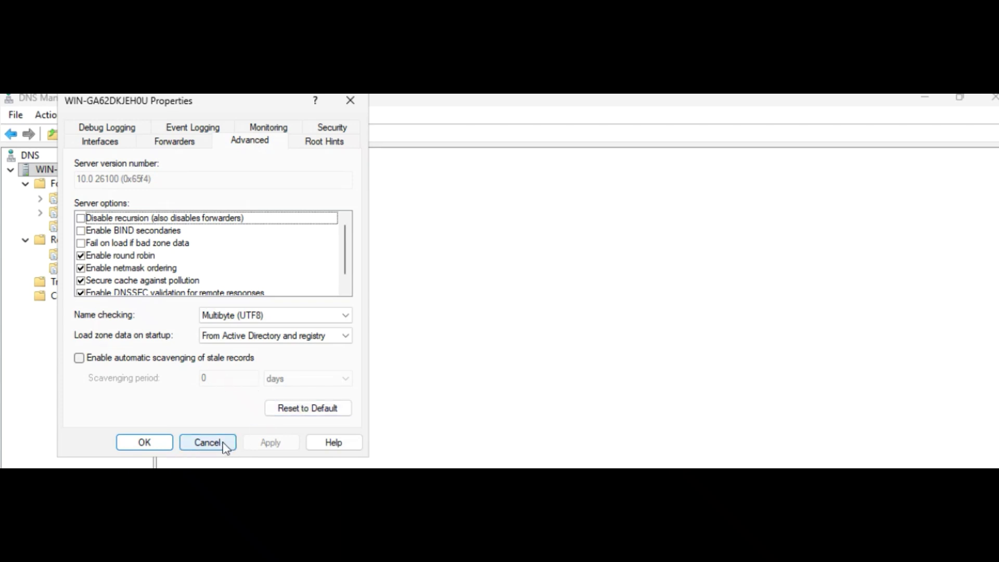
{"action": "left_click", "coordinate": [150, 443]}
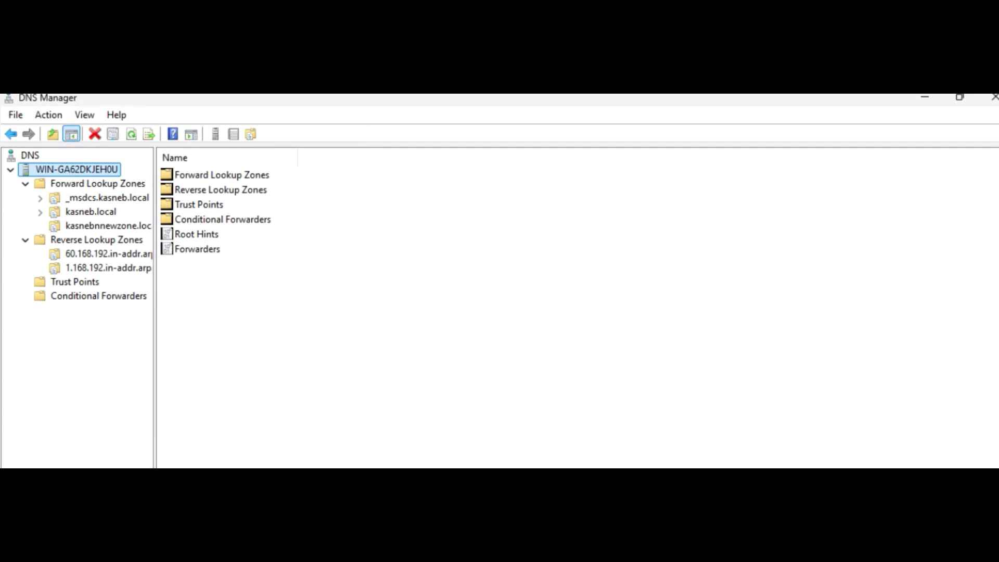
{"action": "right_click", "coordinate": [89, 169]}
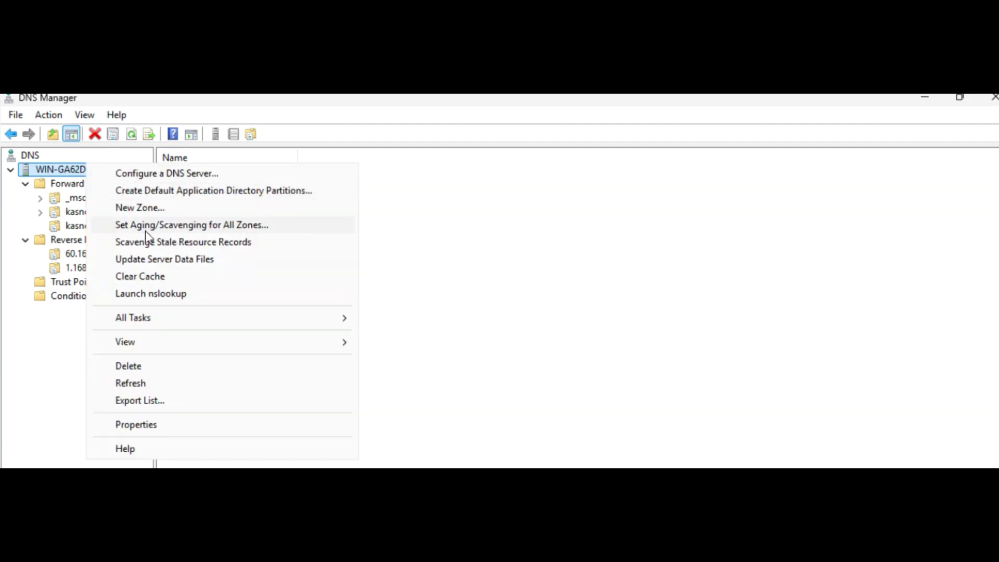
{"action": "left_click", "coordinate": [399, 196]}
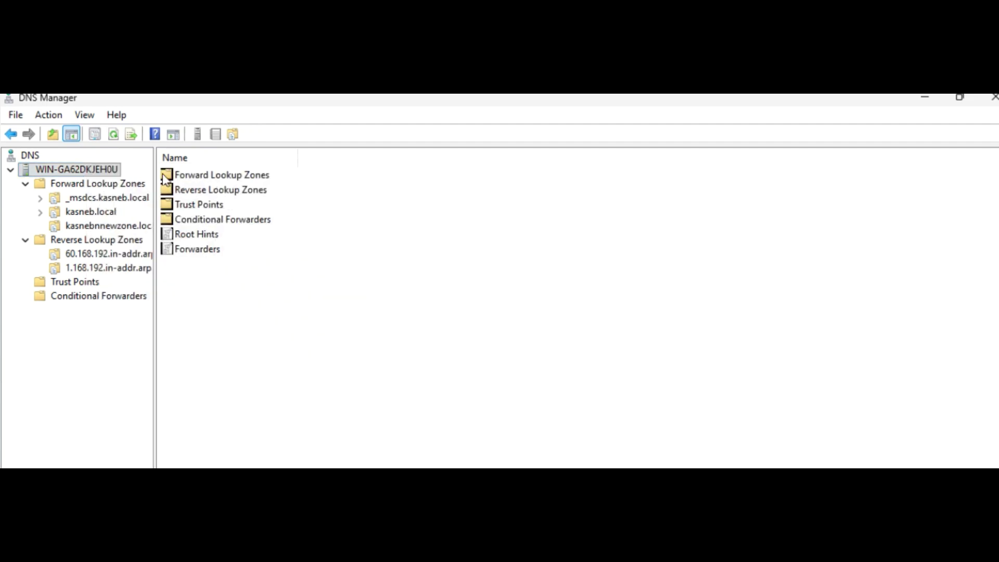
{"action": "right_click", "coordinate": [95, 172]}
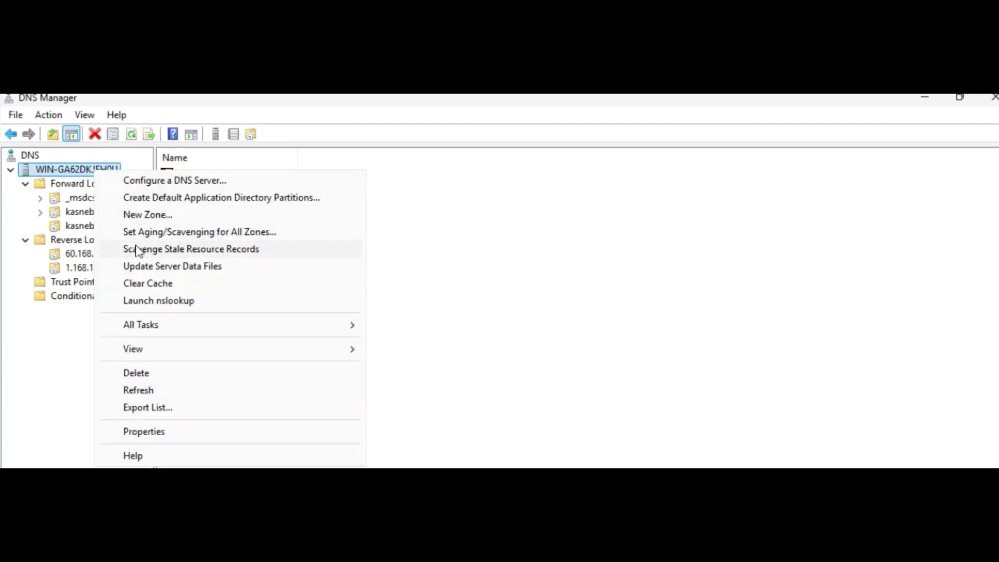
{"action": "left_click", "coordinate": [442, 382]}
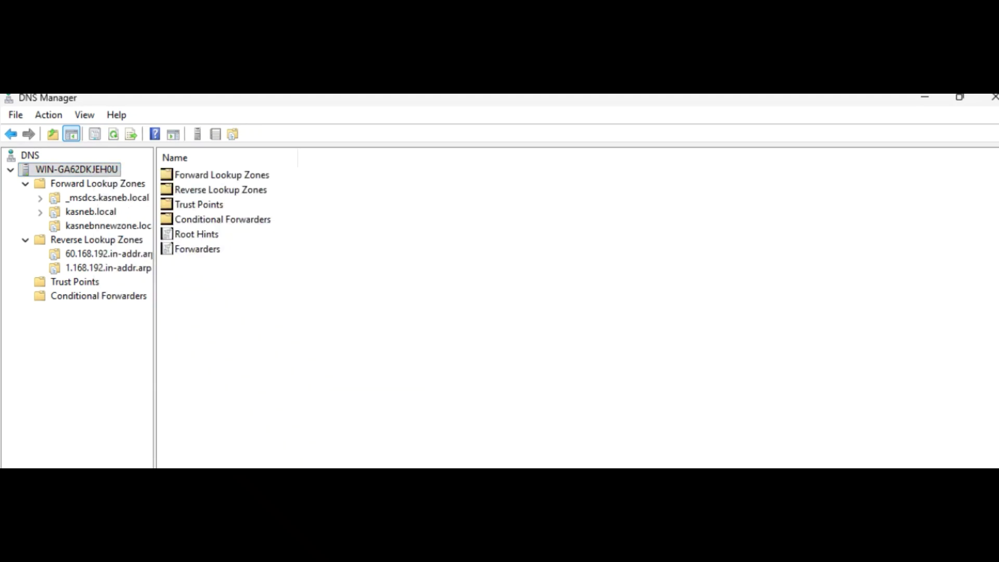
{"action": "left_click", "coordinate": [30, 155]}
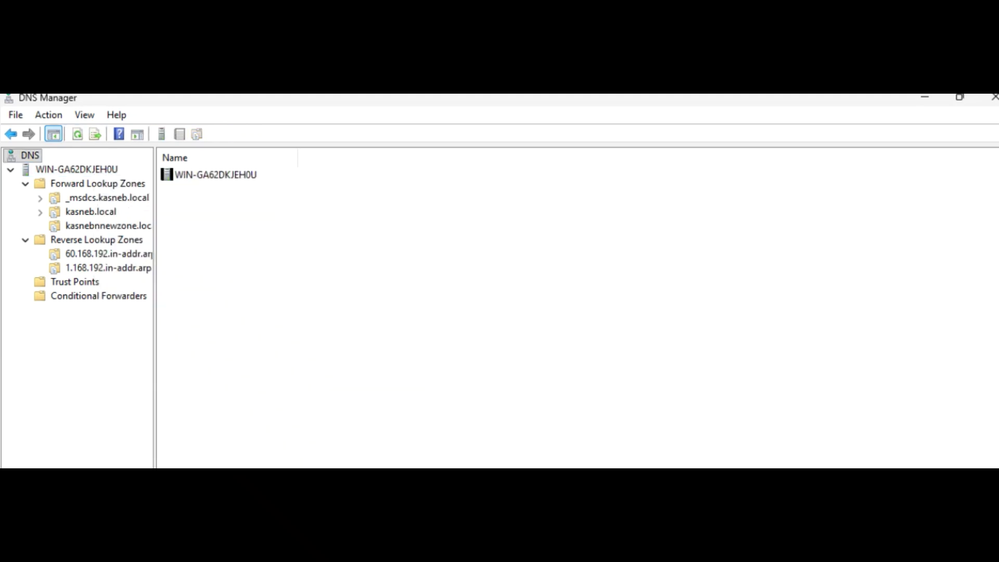
{"action": "right_click", "coordinate": [32, 155]}
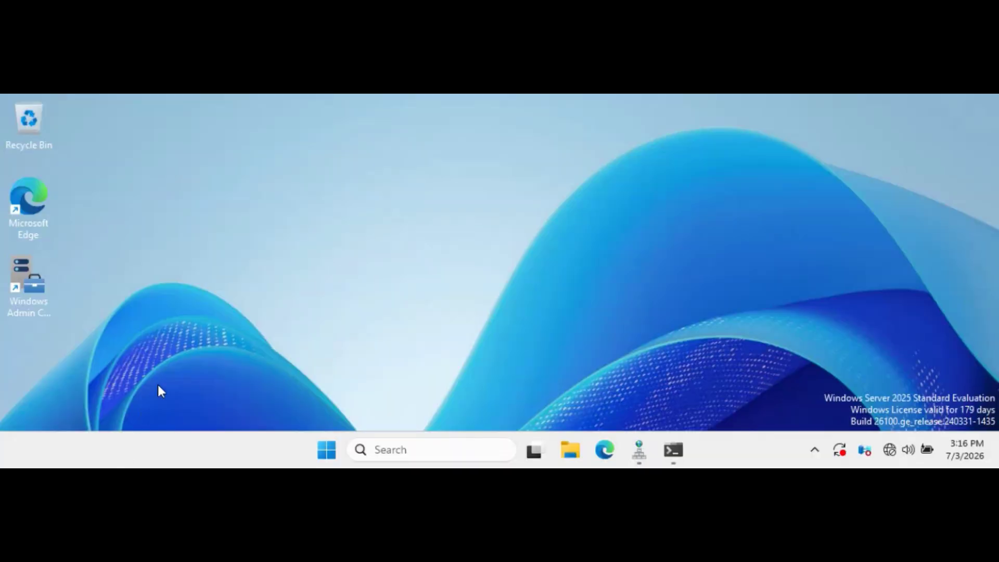
Open the Windows Services console by running services.msc
{"action": "key", "text": "super+r"}
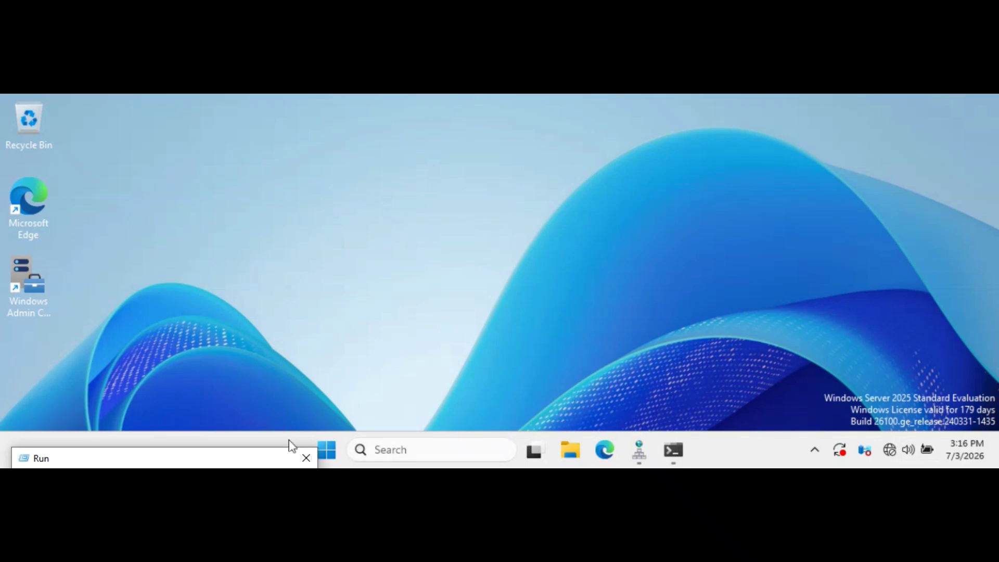
{"action": "left_click", "coordinate": [305, 459]}
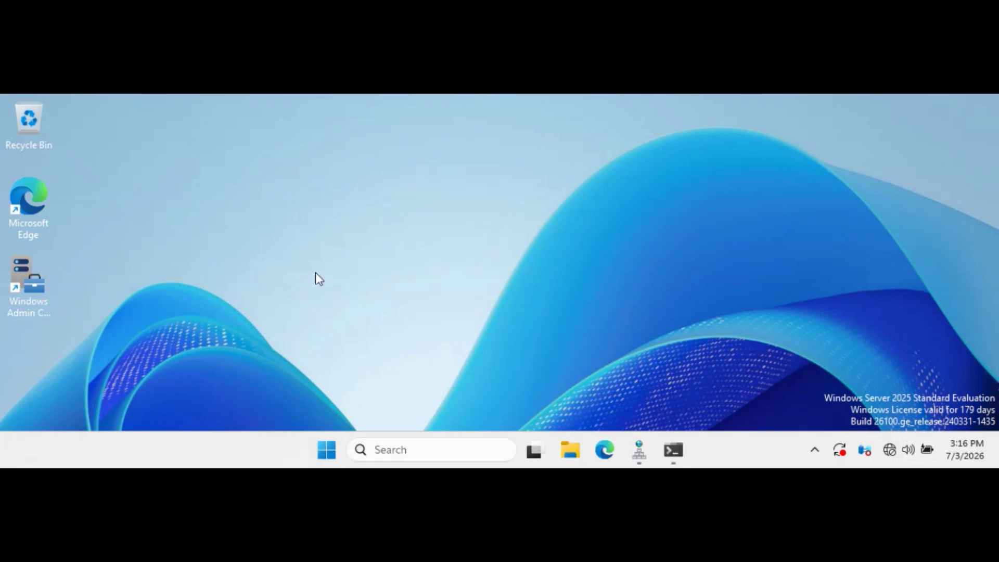
{"action": "key", "text": "super+r"}
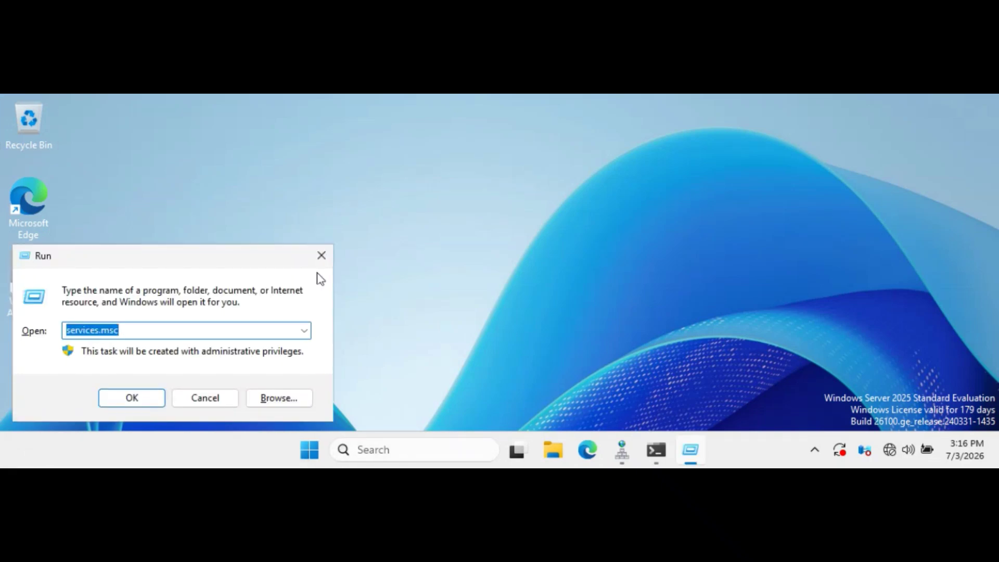
{"action": "left_click", "coordinate": [130, 403]}
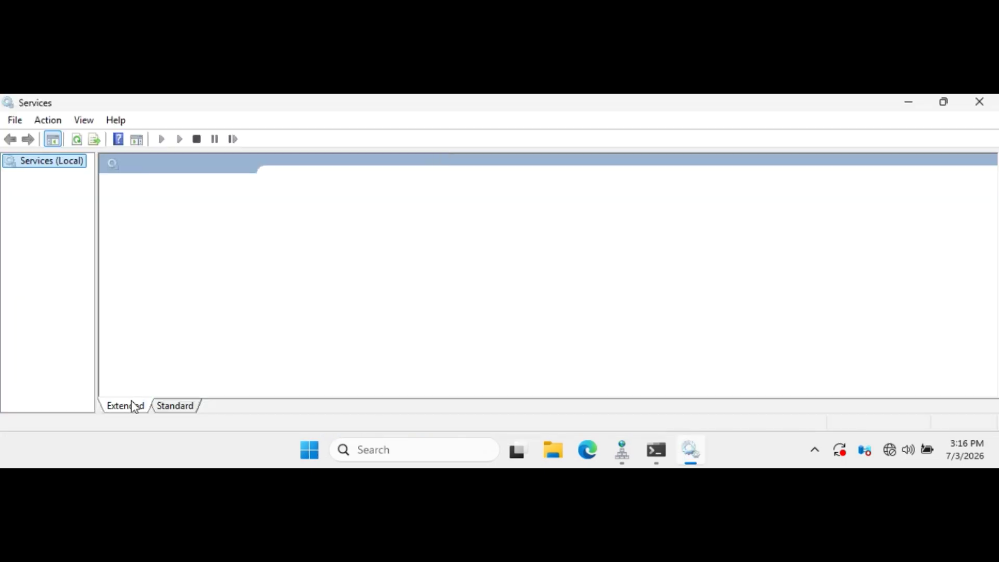
Find the DNS Server service in the list, examine its status, startup type and description, and close the Services console
{"action": "scroll", "coordinate": [353, 252], "scroll_direction": "down", "scroll_amount": 20}
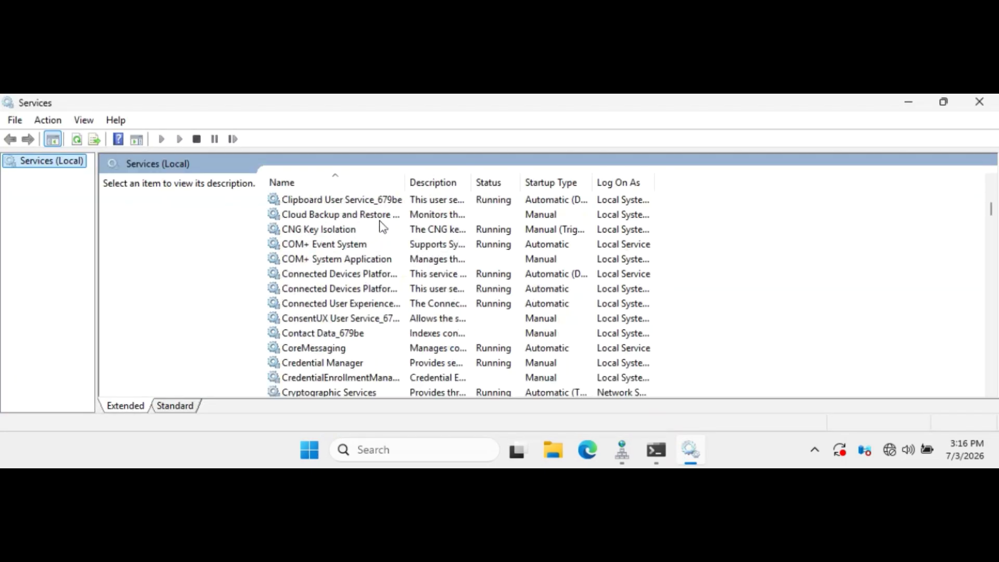
{"action": "scroll", "coordinate": [364, 305], "scroll_direction": "down", "scroll_amount": 10}
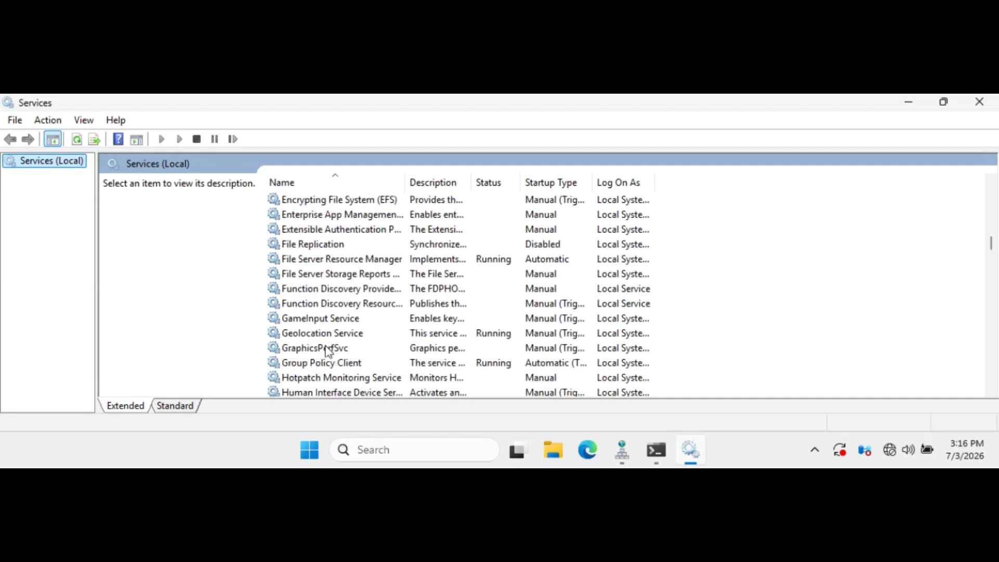
{"action": "scroll", "coordinate": [325, 354], "scroll_direction": "down", "scroll_amount": 9}
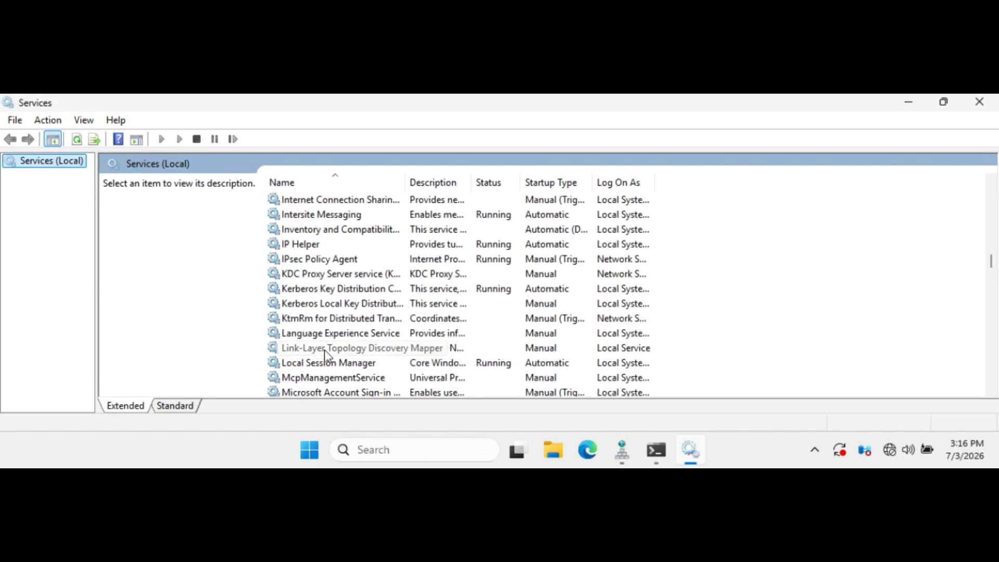
{"action": "scroll", "coordinate": [320, 356], "scroll_direction": "up", "scroll_amount": 20}
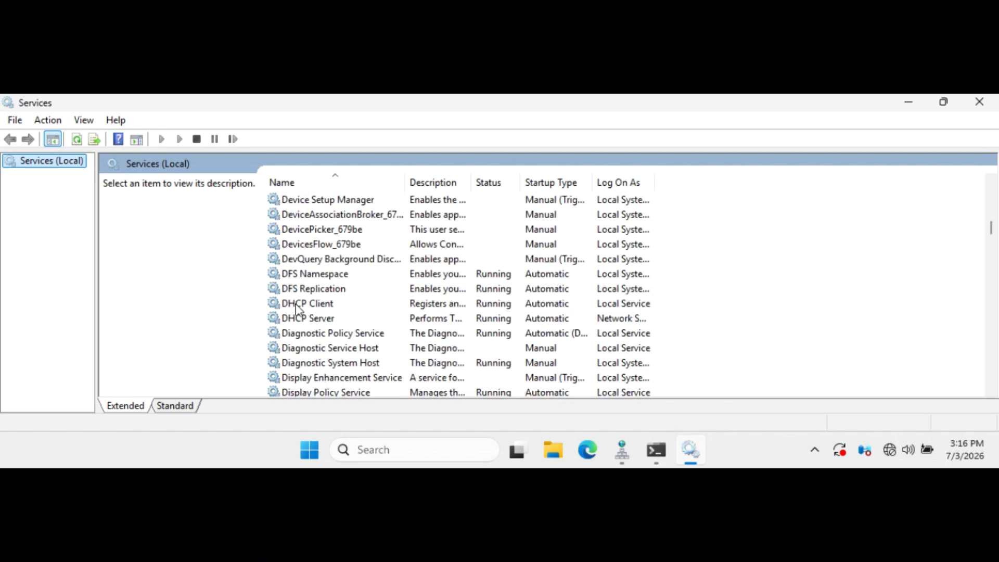
{"action": "scroll", "coordinate": [302, 330], "scroll_direction": "down", "scroll_amount": 3}
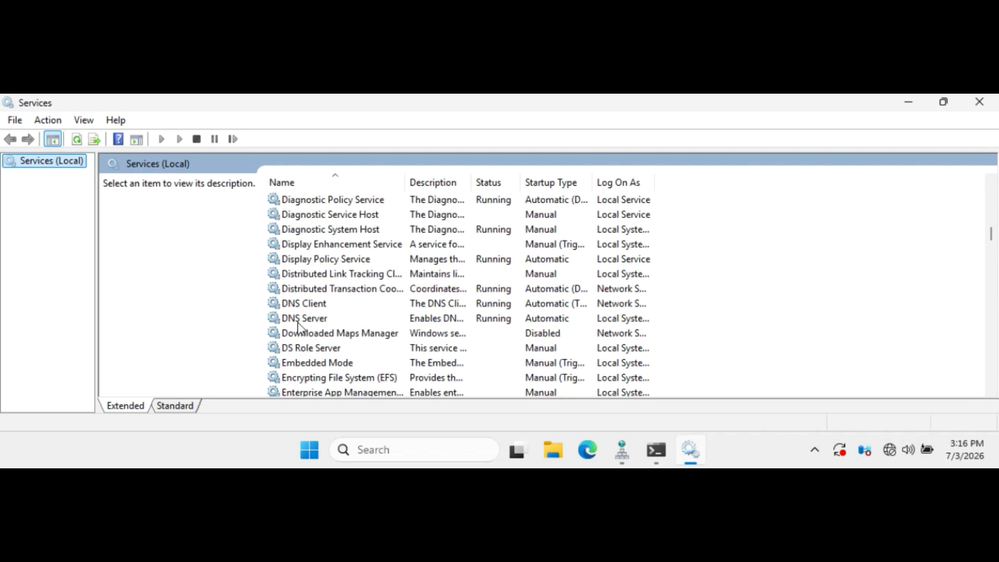
{"action": "left_click", "coordinate": [298, 323]}
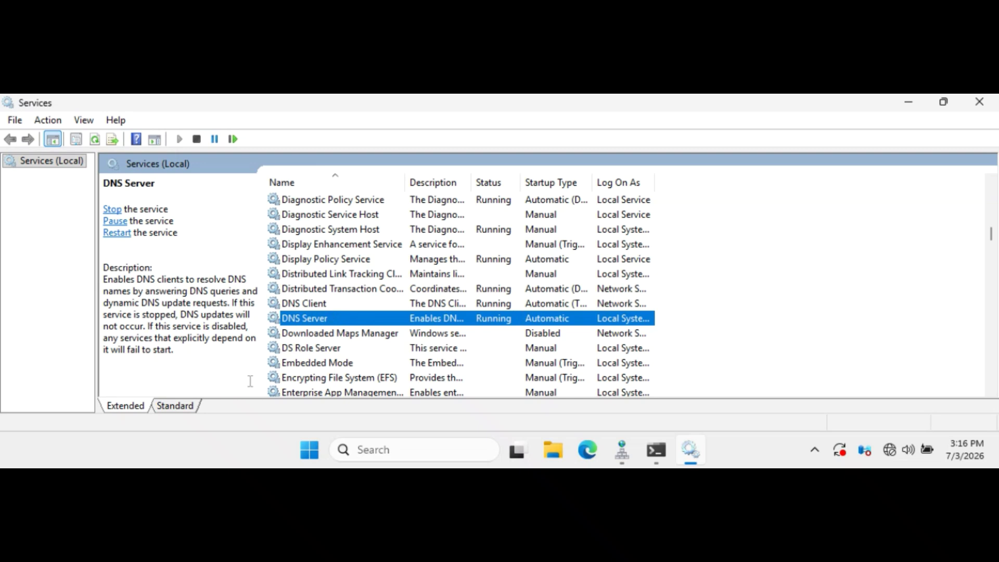
{"action": "left_click", "coordinate": [75, 316]}
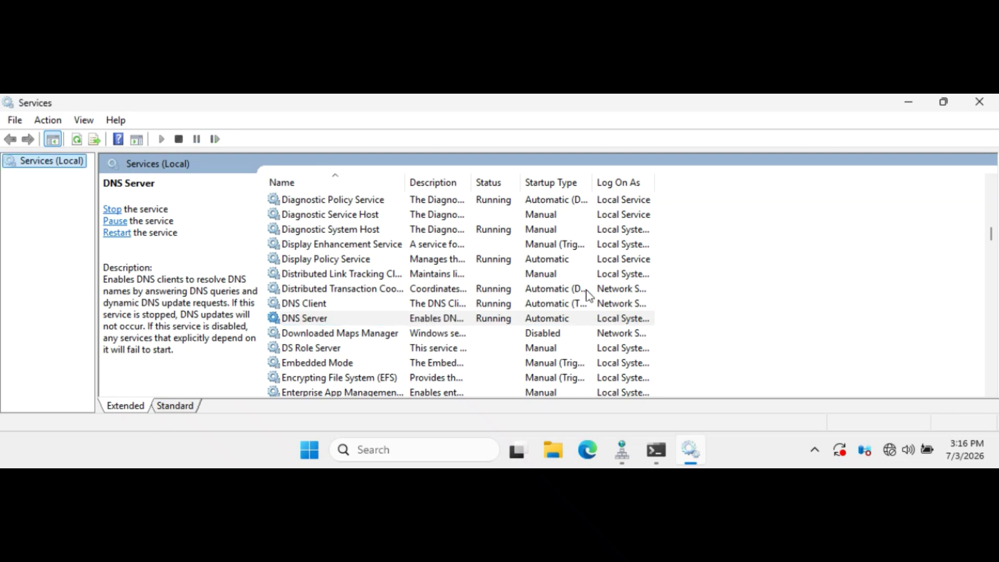
{"action": "left_click", "coordinate": [989, 103]}
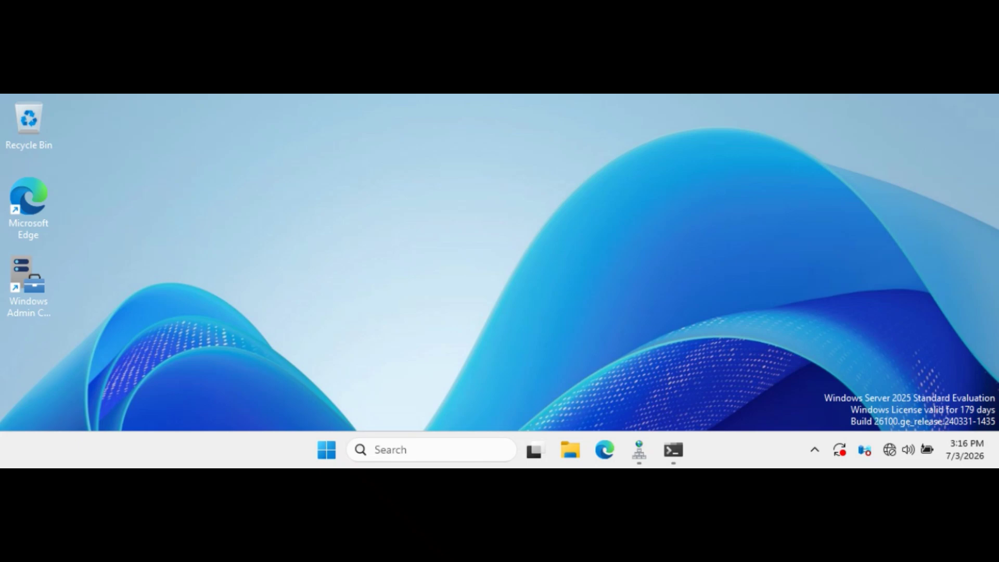
{"action": "left_click", "coordinate": [383, 452]}
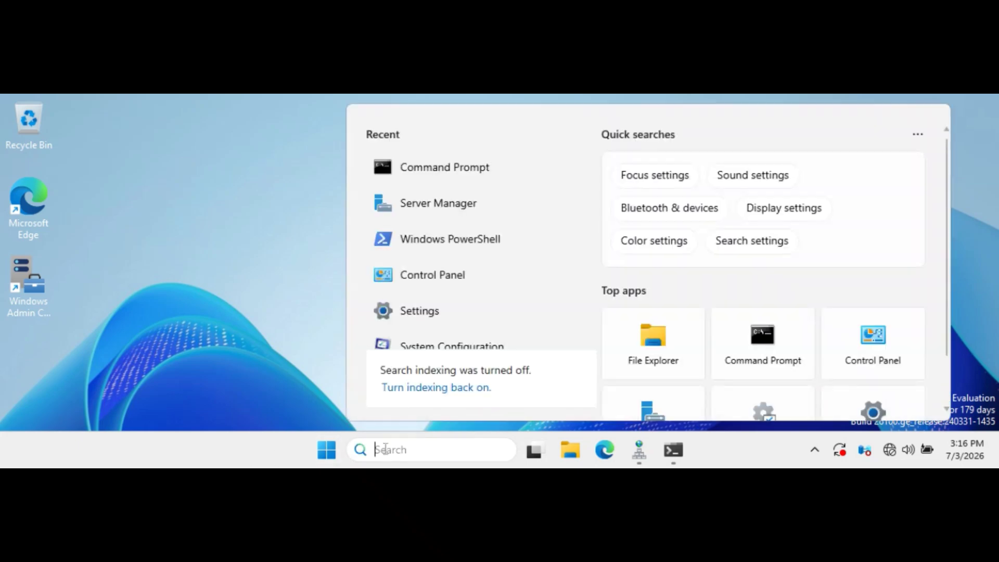
{"action": "left_click", "coordinate": [277, 272]}
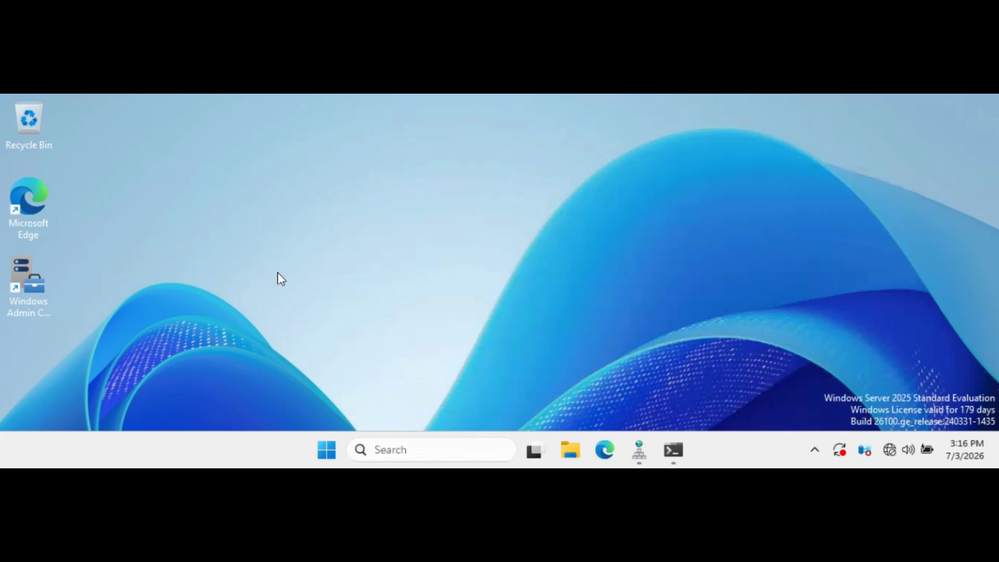